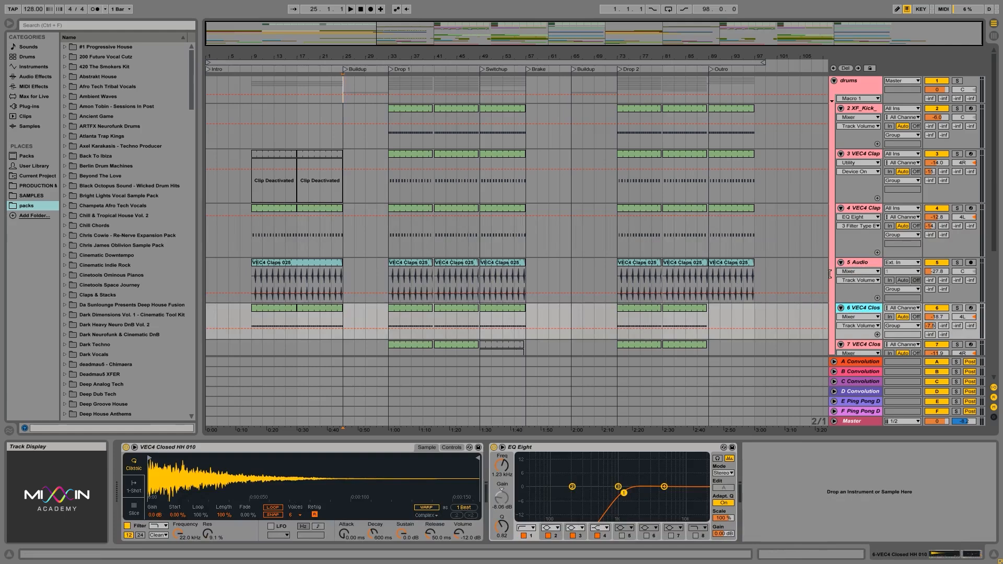
- Examine the instrument and effect chains of the kick, clap, audio, closed hi-hat, ride and snare tracks, from track 2 to track 10
left_click(859, 208)
left_click(860, 111)
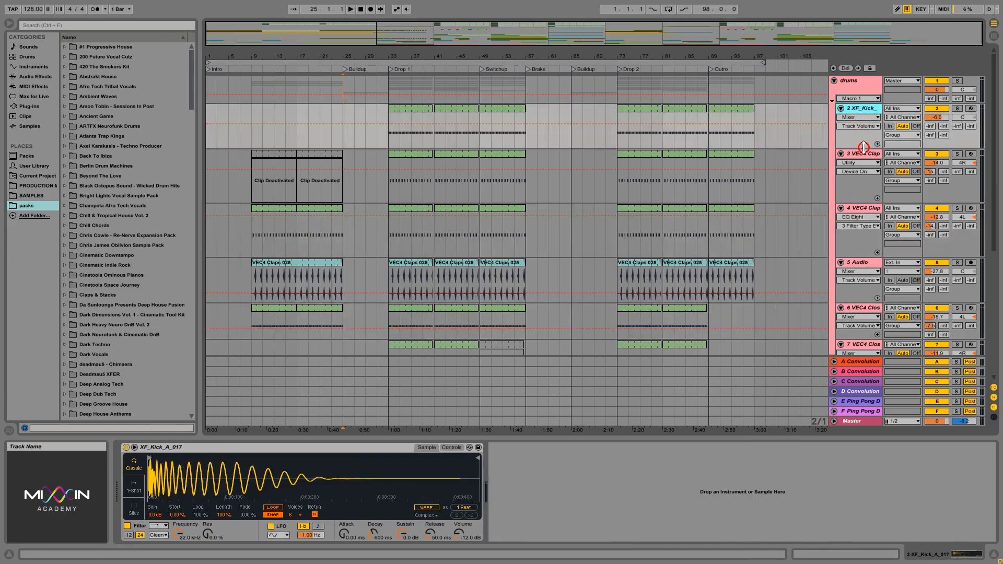
left_click(861, 154)
left_click(858, 207)
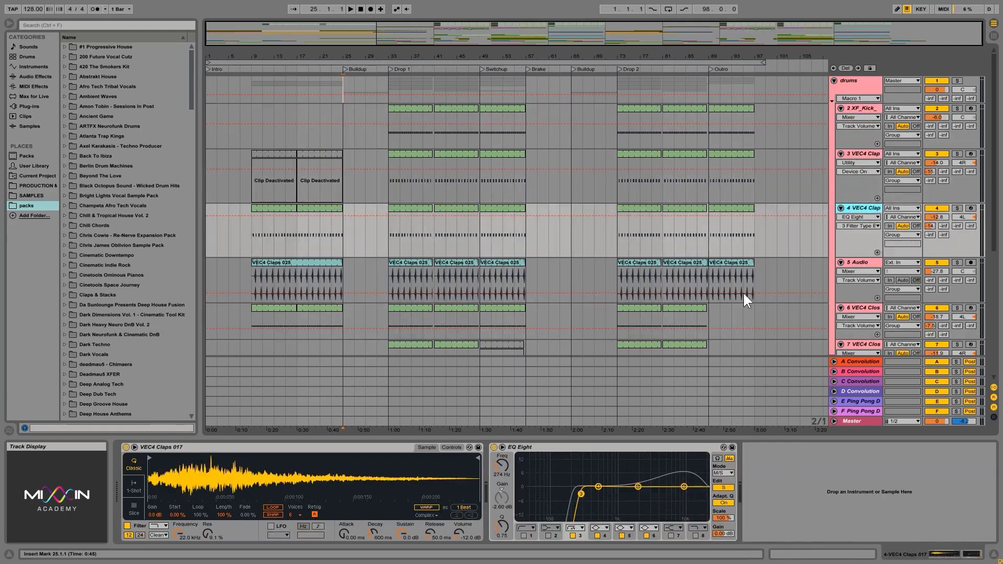
left_click(846, 264)
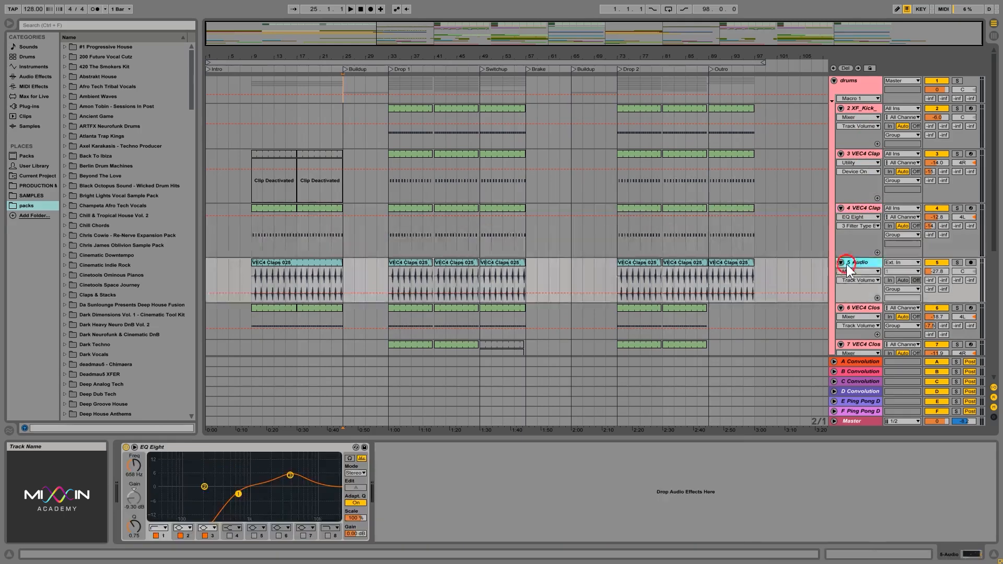
left_click(857, 305)
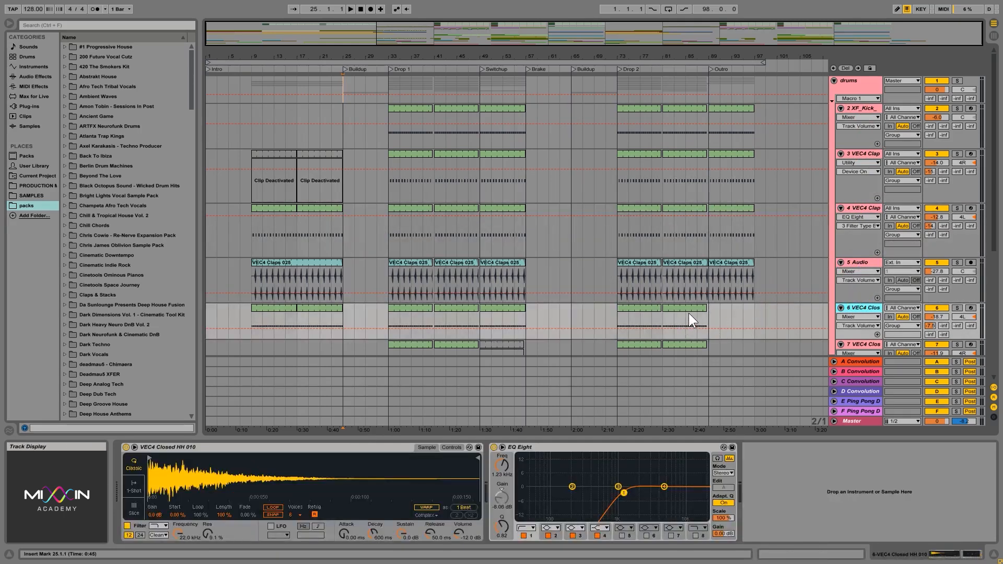
scroll(796, 230, "down", 4)
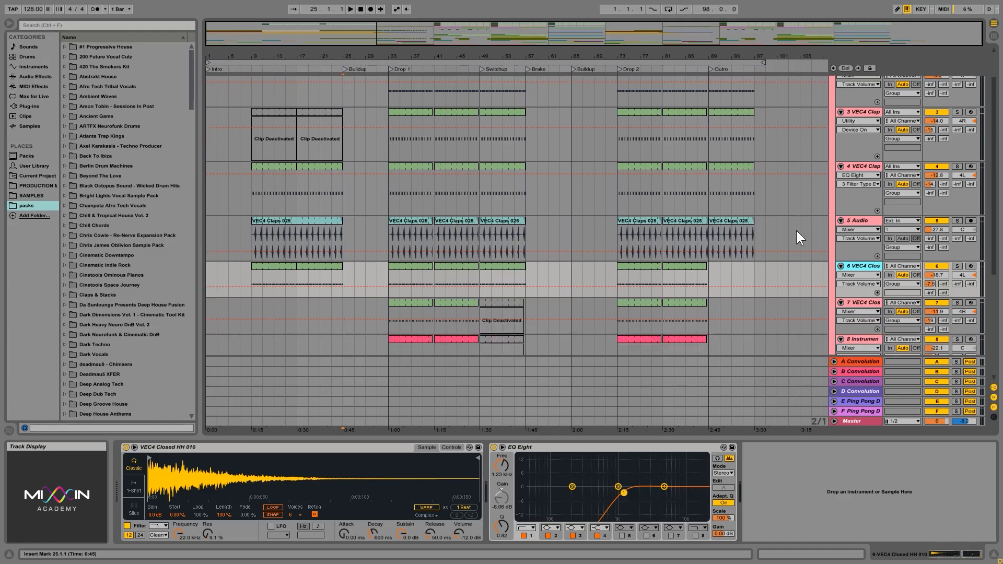
left_click(858, 251)
scroll(800, 246, "down", 4)
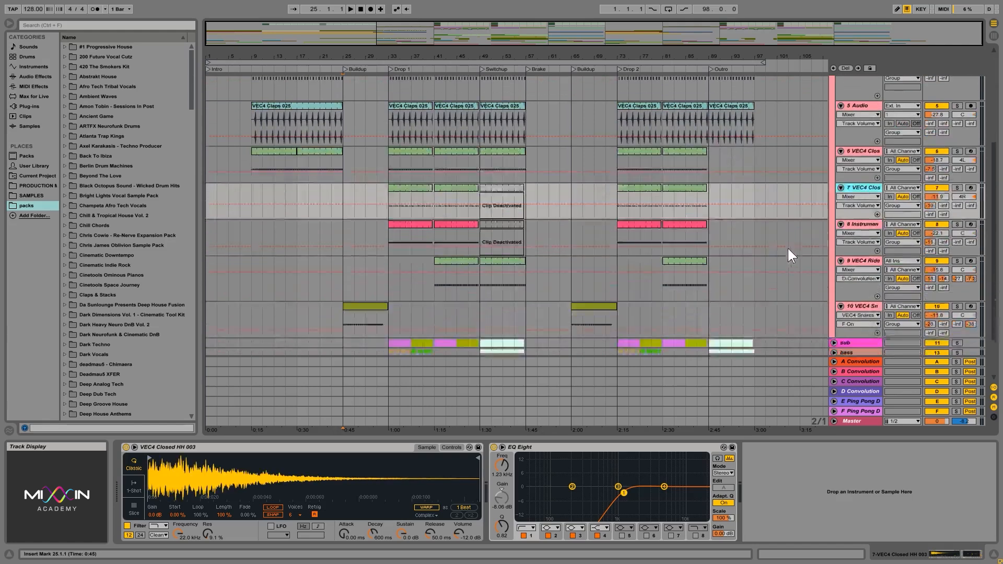
left_click(861, 205)
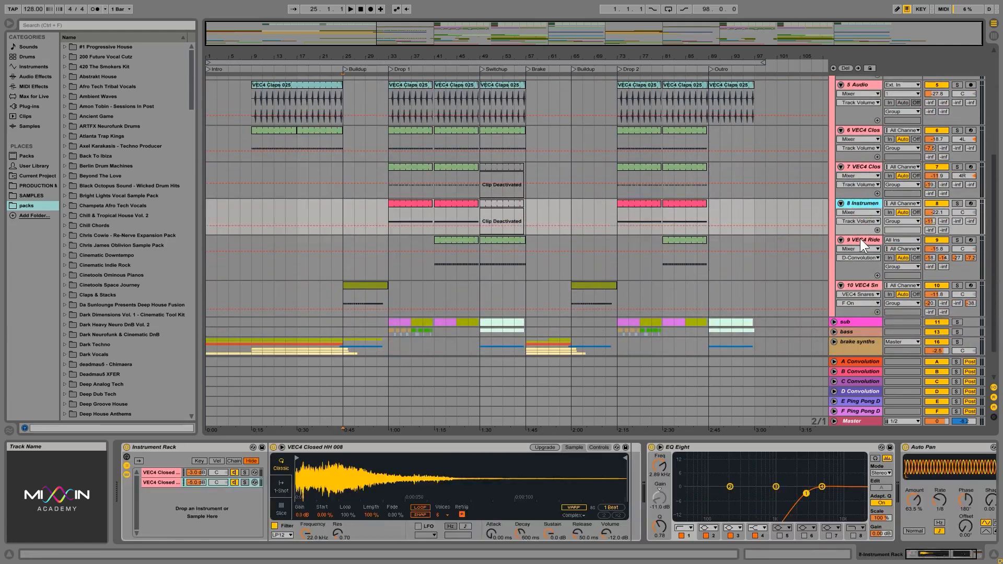
left_click(860, 239)
left_click(853, 285)
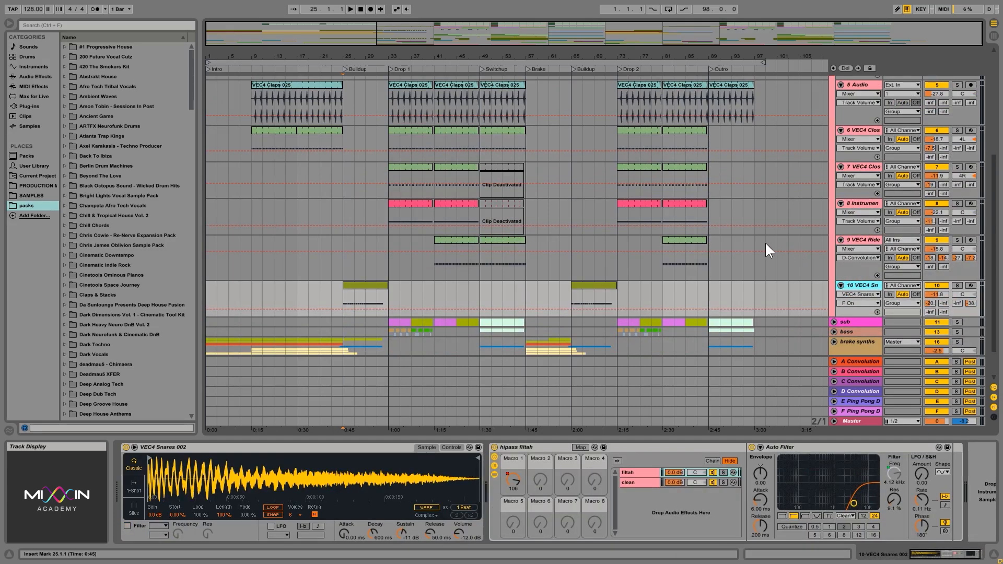
- Compare the EQ curves and effect devices on the hi-hat rack, ride, 5 Audio clap and both closed hi-hat tracks
scroll(766, 244, "up", 1)
left_click(857, 235)
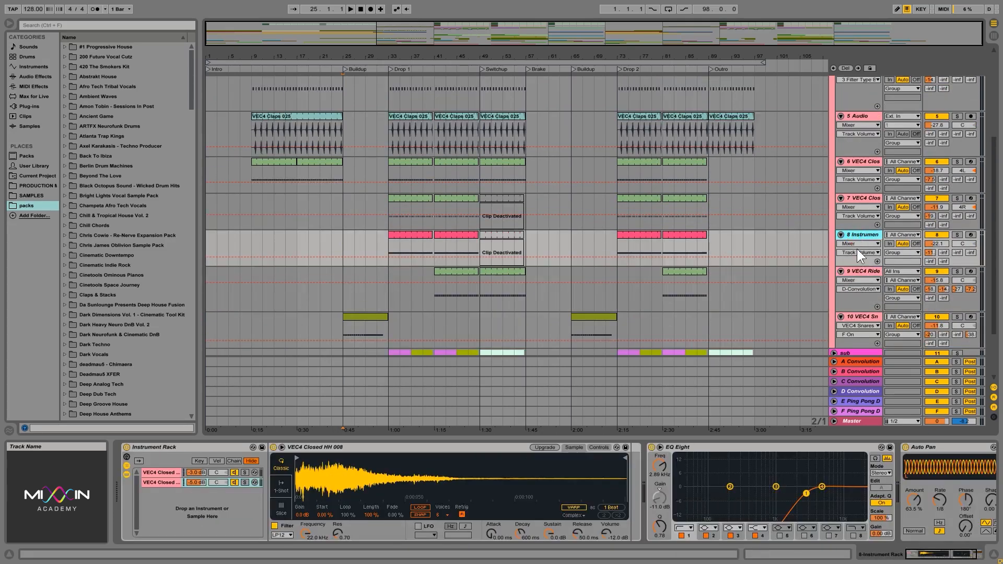
left_click(858, 270)
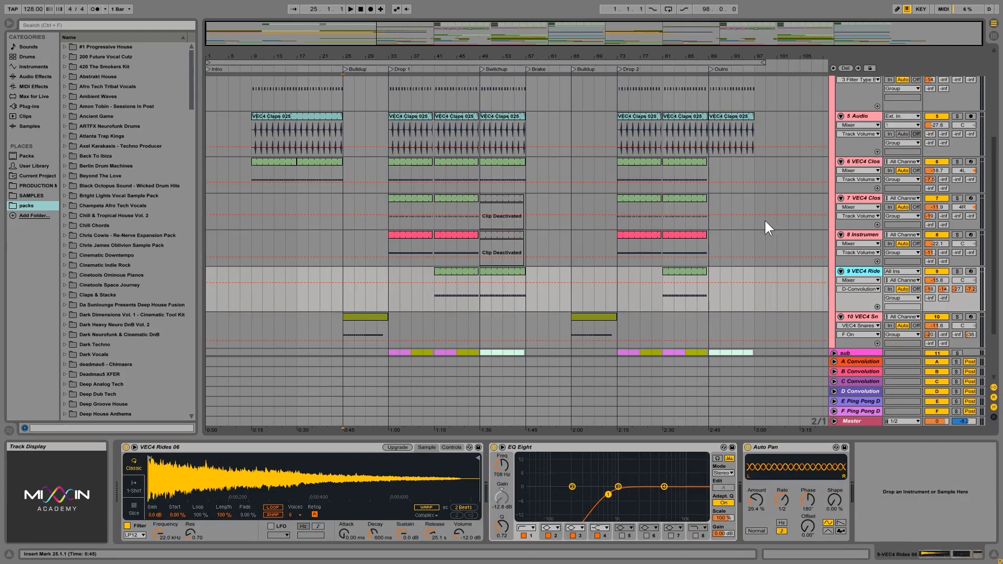
scroll(769, 228, "up", 3)
scroll(769, 236, "up", 2)
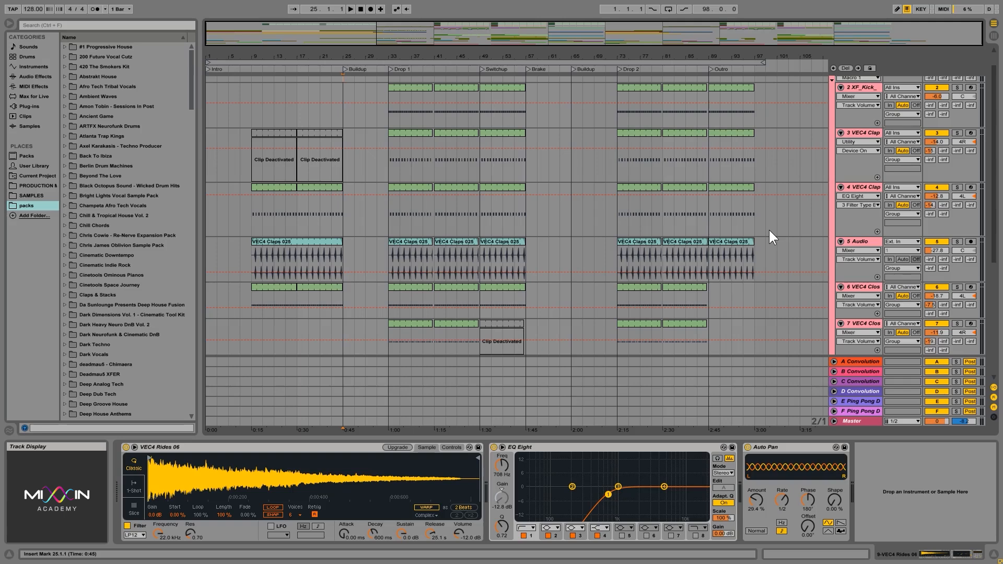
left_click(868, 249)
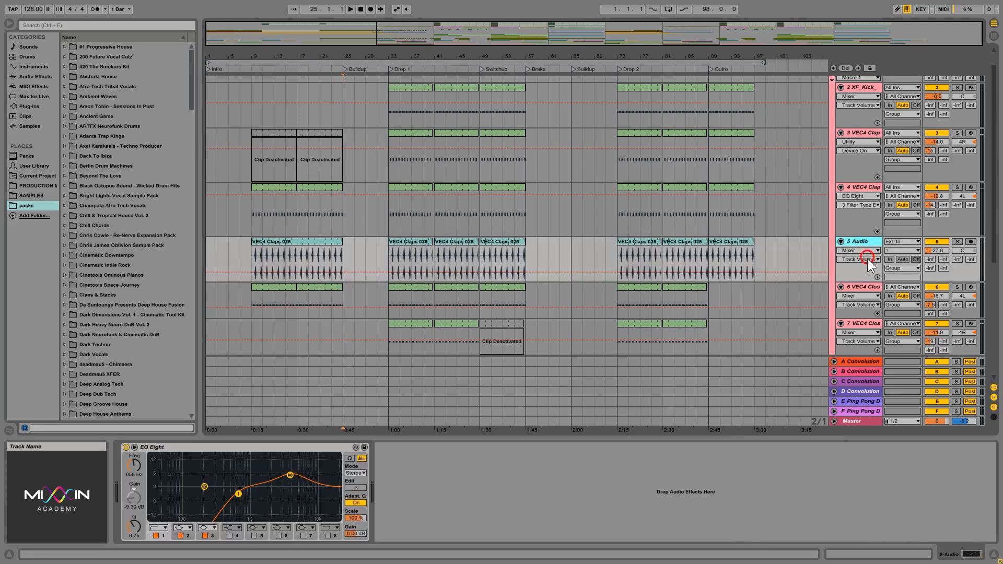
left_click(862, 314)
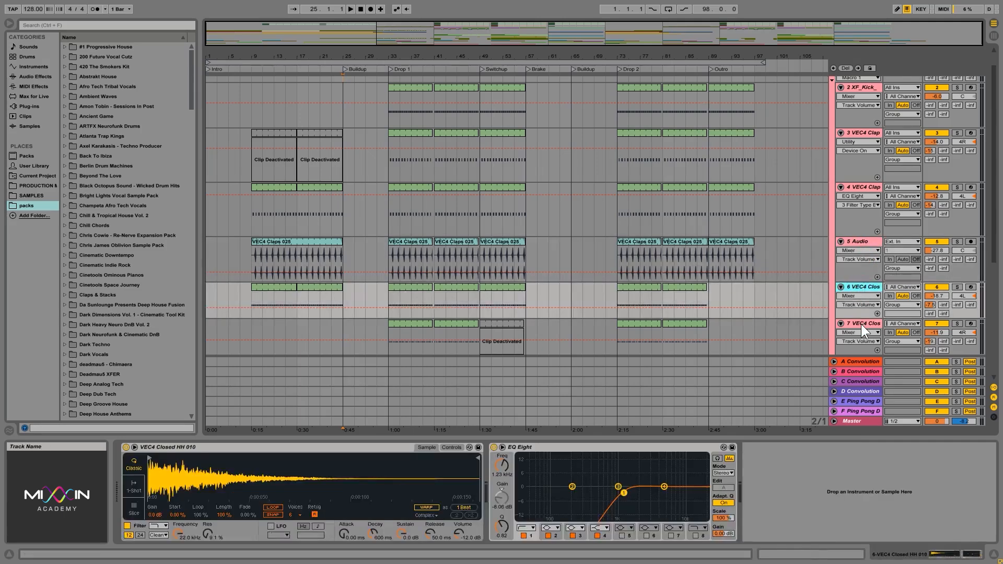
left_click(861, 324)
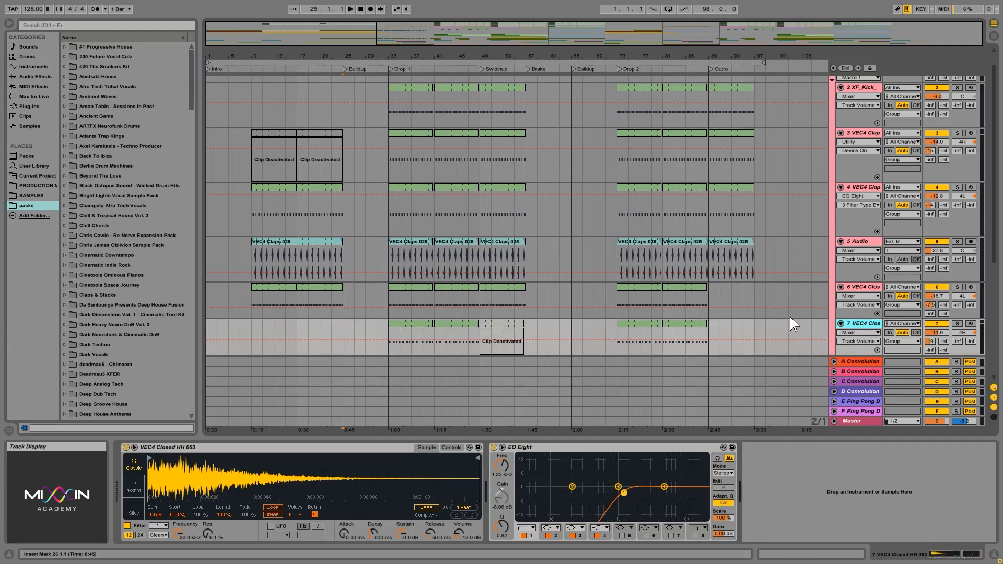
scroll(769, 274, "up", 2)
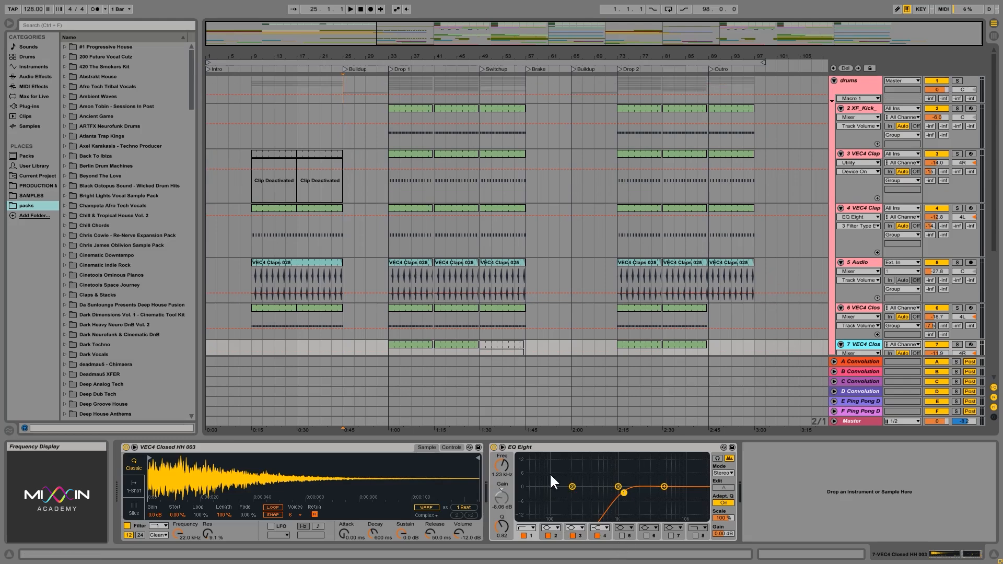
- Solo the 5 Audio clap track and play it from the start of Drop 2 at bar 73 with its EQ Eight active
left_click(857, 263)
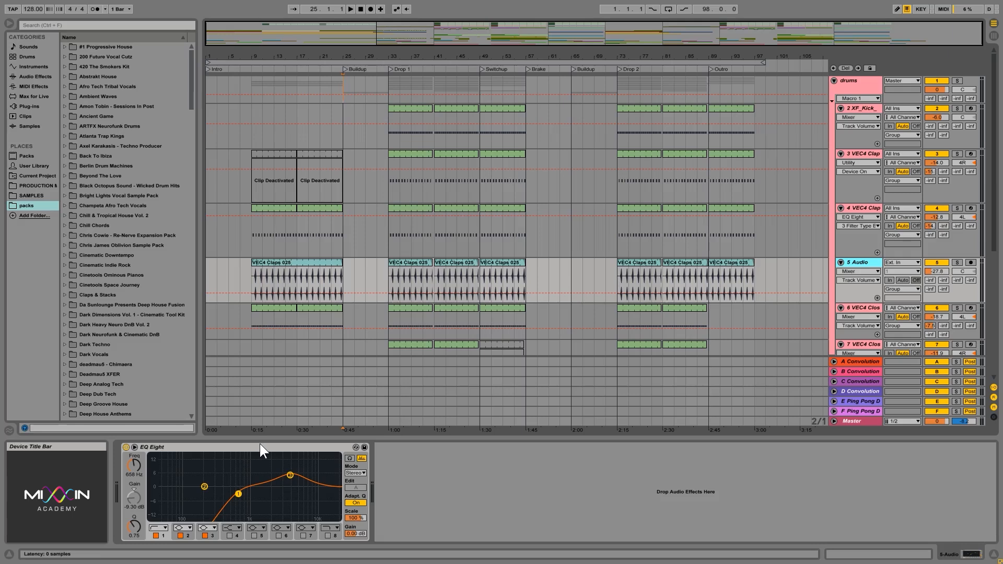
left_click_drag(262, 446, 622, 337)
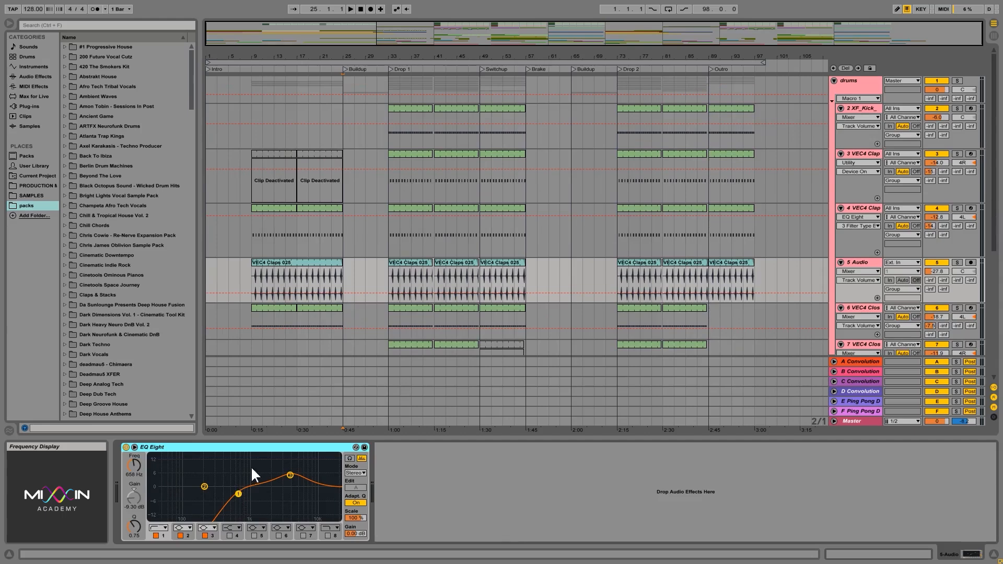
left_click(957, 262)
left_click(619, 281)
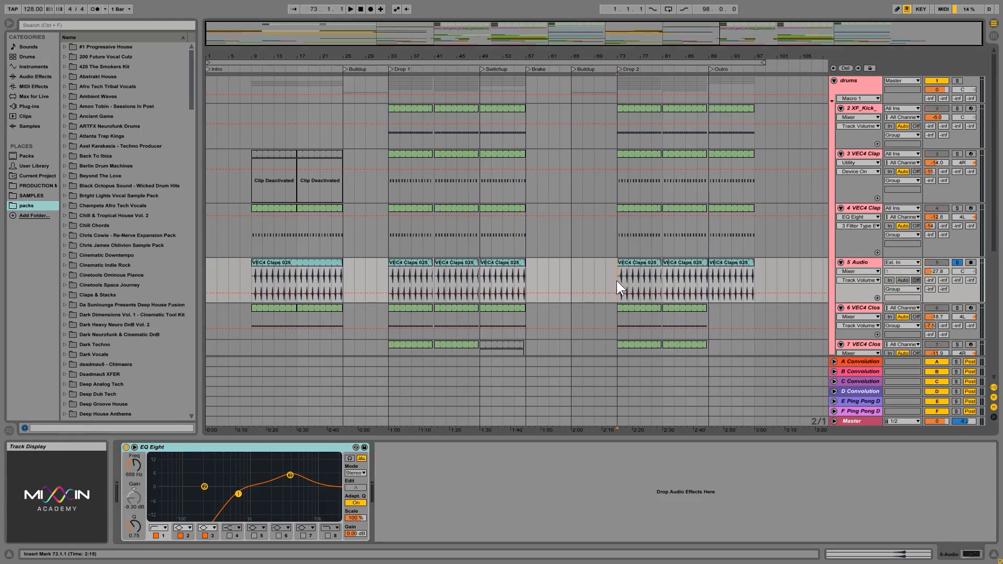
key("space")
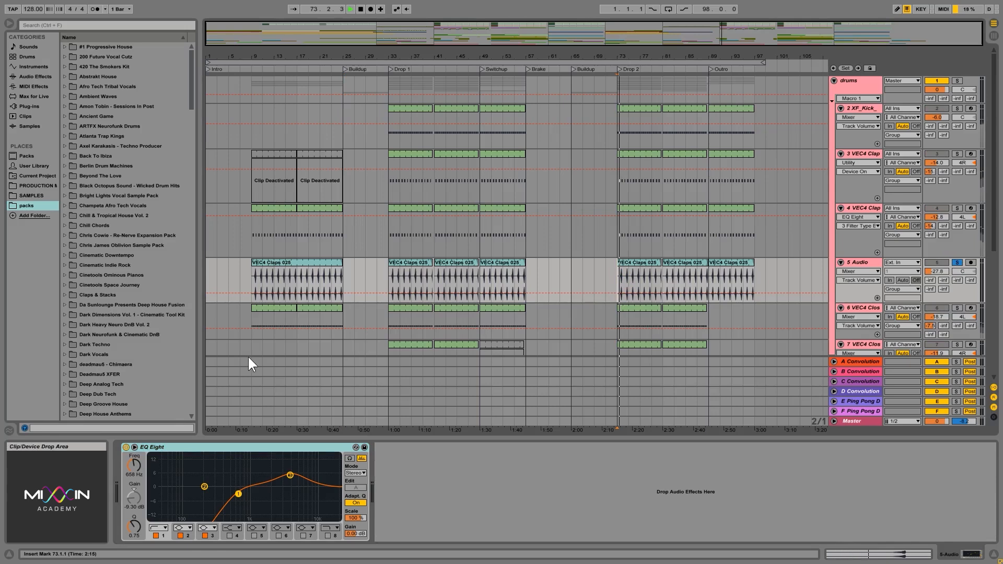
- Bypass the EQ Eight on the 5 Audio track, listen again from Drop 2, and switch the EQ back on
left_click(127, 447)
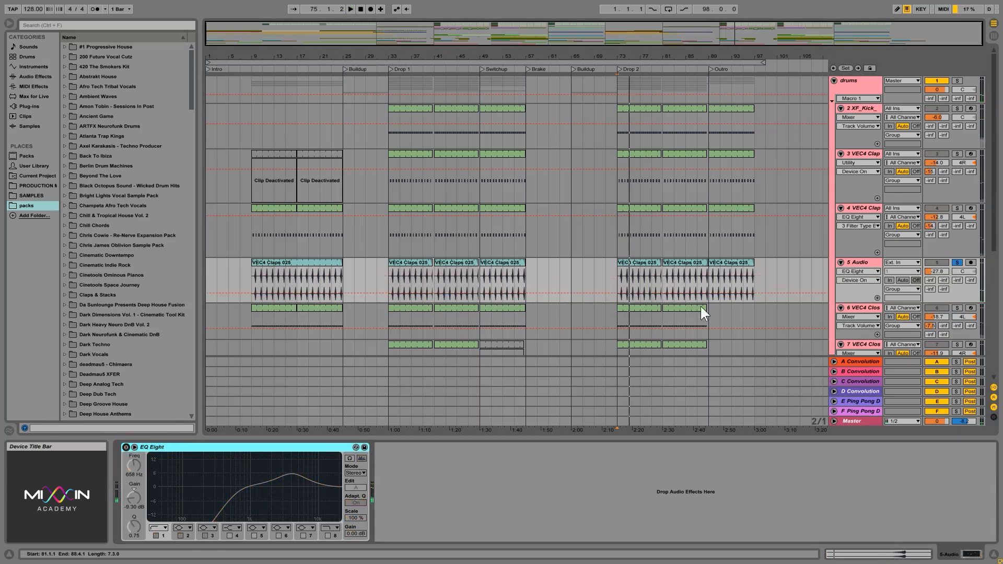
key("space")
key("space")
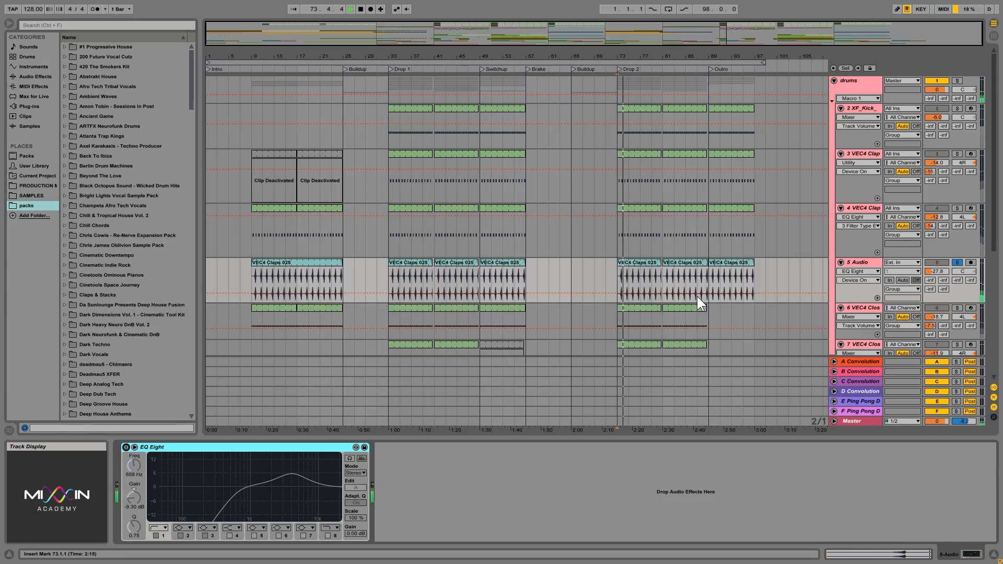
left_click(126, 447)
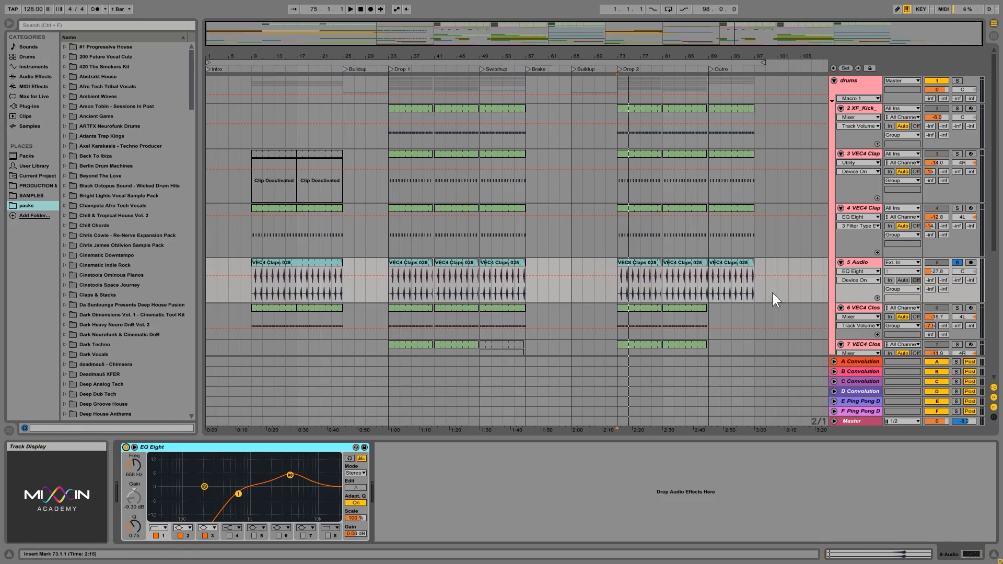
- Set the playback start on track 6, the VEC4 closed hi-hat, at Drop 2 (bar 73) and solo that track
left_click_drag(659, 56, 527, 76)
left_click(437, 293)
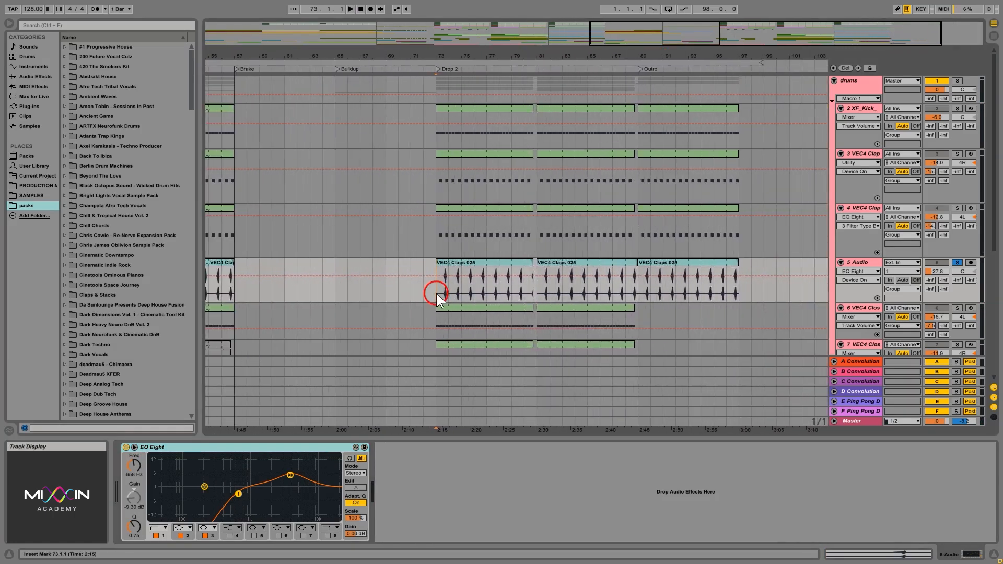
left_click(434, 243)
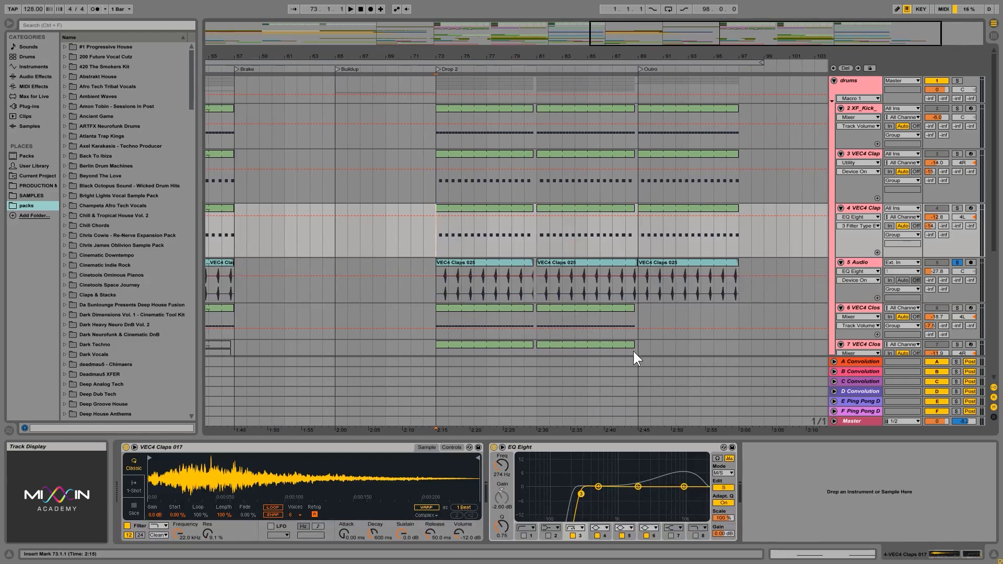
left_click(438, 322)
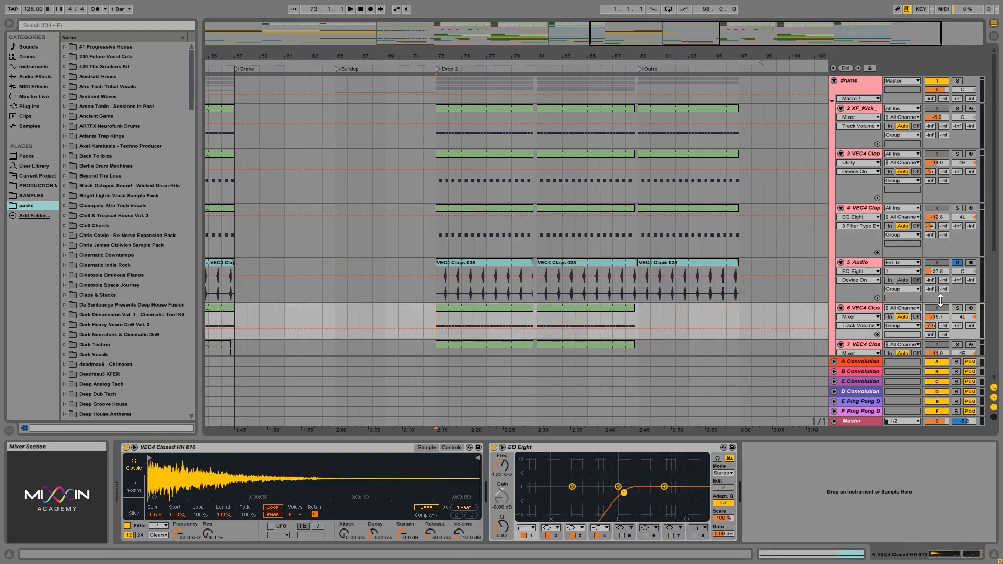
left_click(957, 307)
left_click(859, 307)
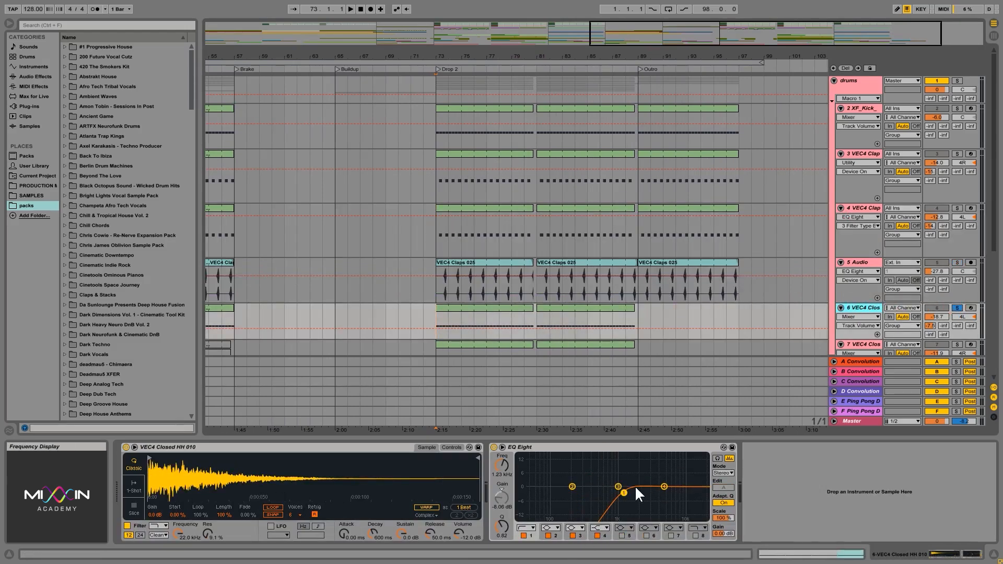
- Play the soloed hi-hat and shift the band 1 low cut of its EQ Eight to 1.12 kHz
key("space")
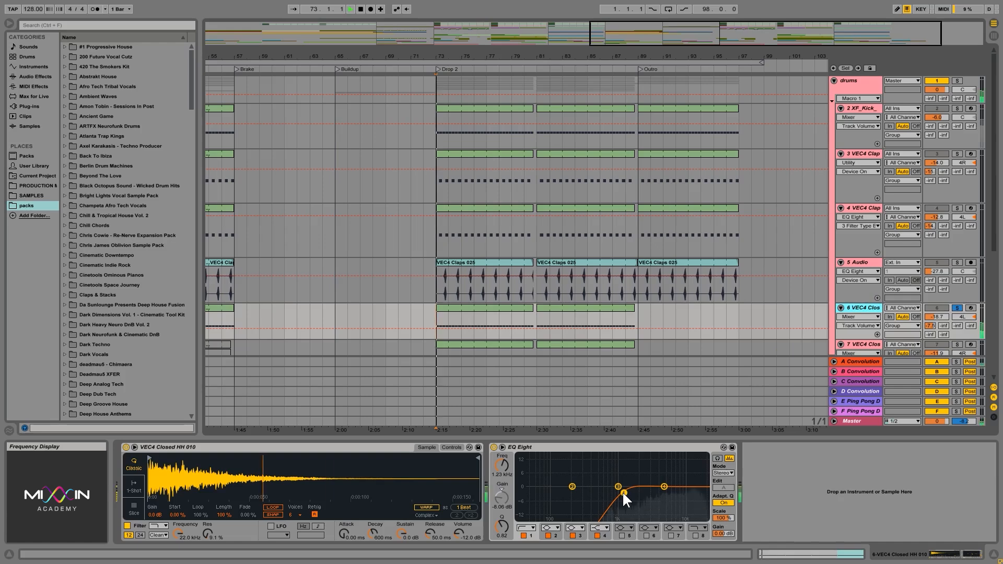
mouse_move(624, 493)
left_mouse_down()
mouse_move(529, 494)
mouse_move(621, 491)
left_mouse_up()
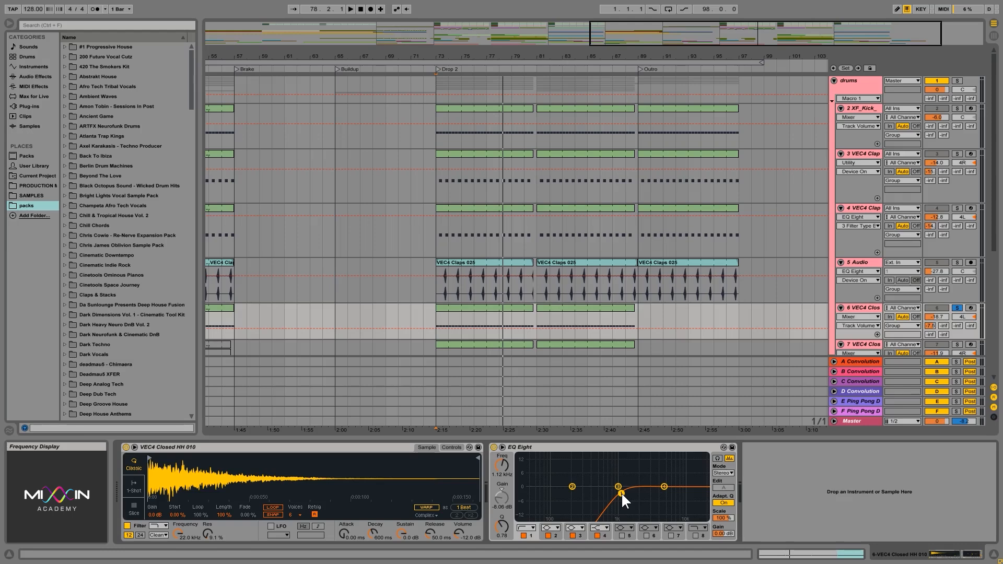
left_click(599, 447)
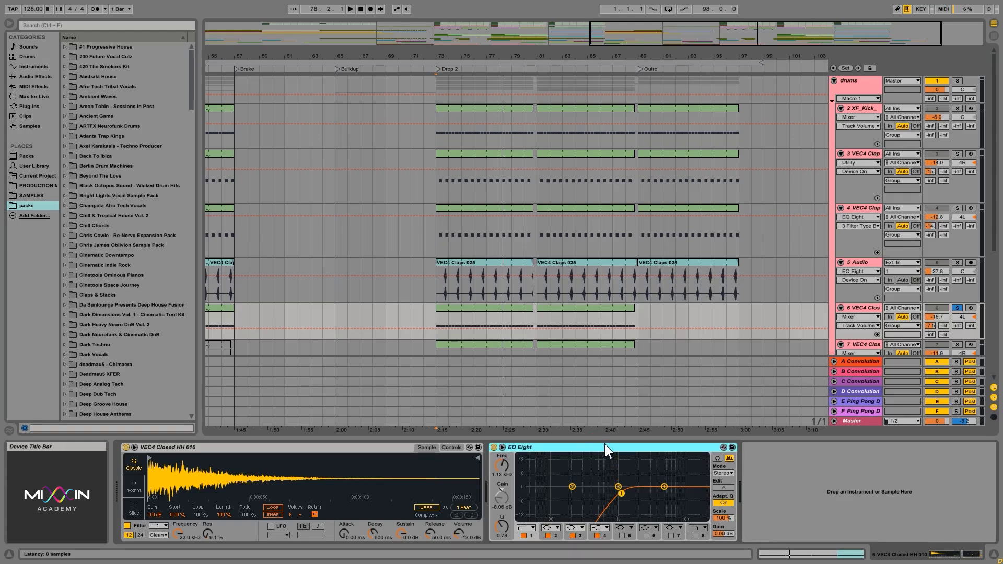
- In the hi-hat's EQ Eight, move the band 1 low cut to 36 Hz, turn off band 4, and enable band 8 as a high cut at 579 Hz
left_click(436, 320)
left_click_drag(620, 493, 523, 492)
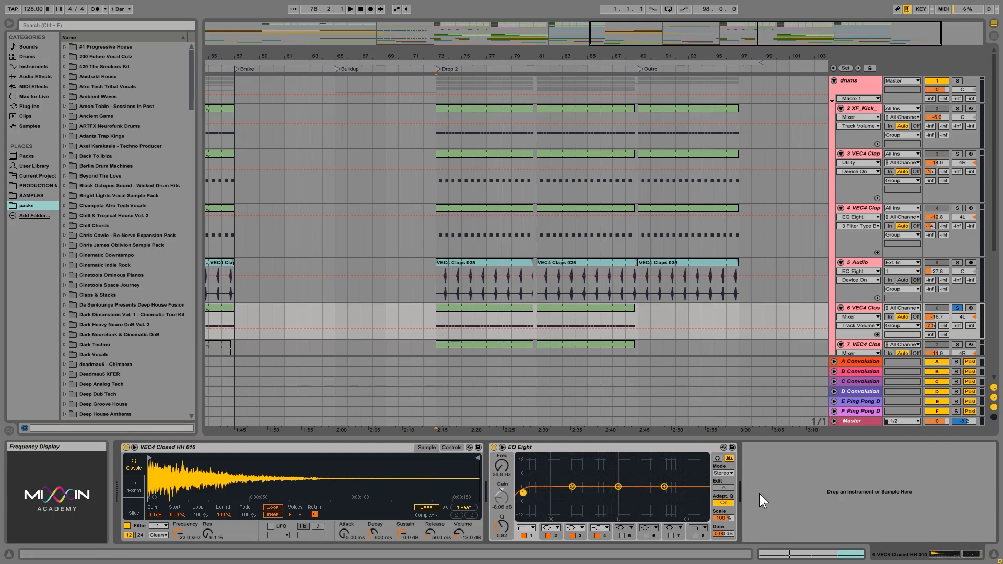
left_click_drag(664, 486, 684, 491)
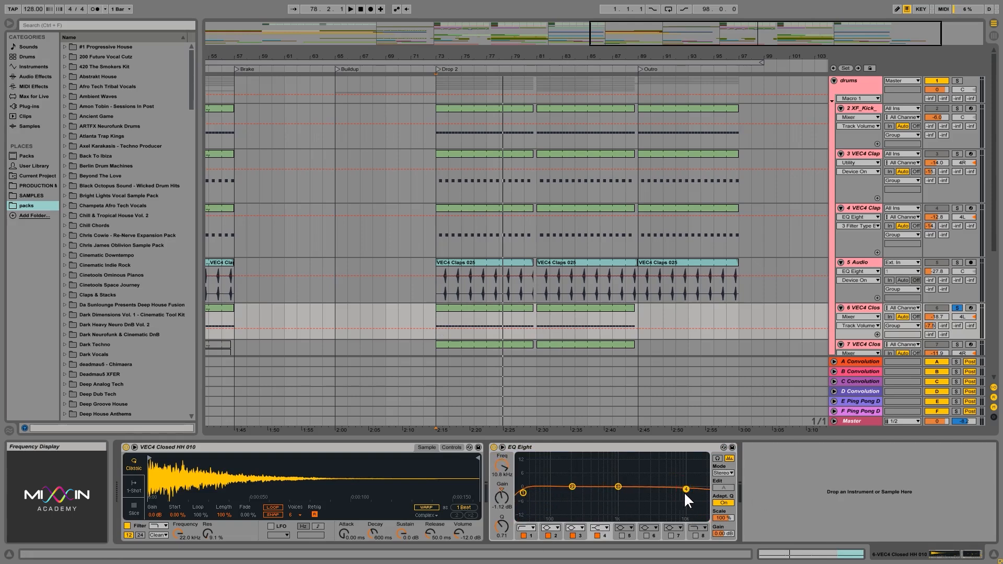
left_click(597, 536)
left_click(696, 536)
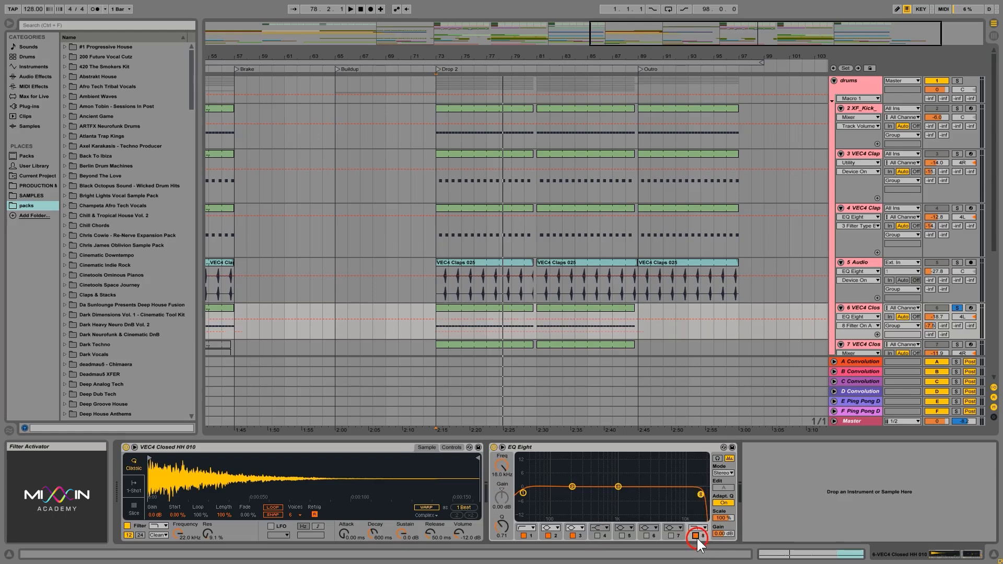
left_click_drag(700, 494, 602, 493)
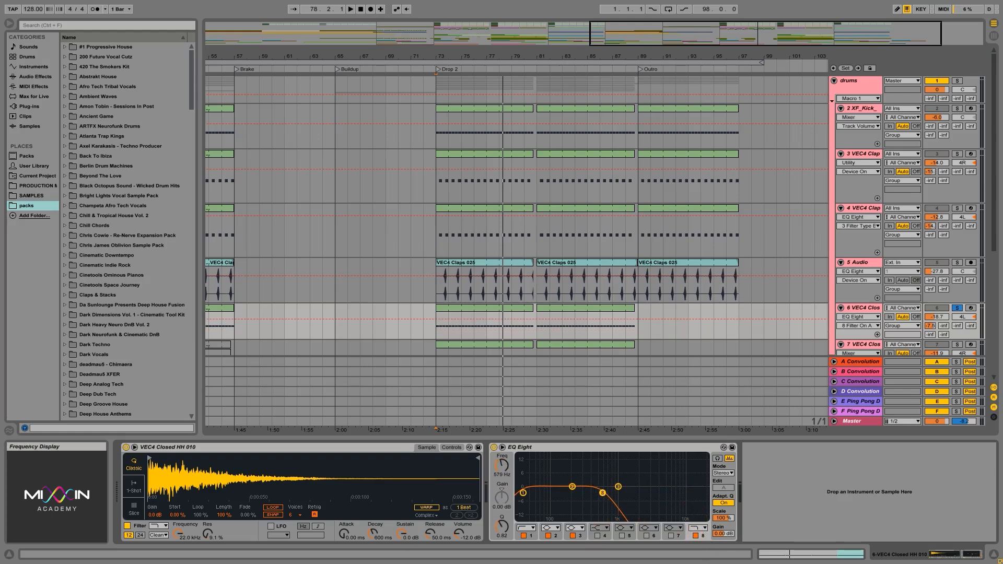
- Play the filtered hi-hat from Drop 2 and raise the volume of track 6 to 6.0 dB
key("space")
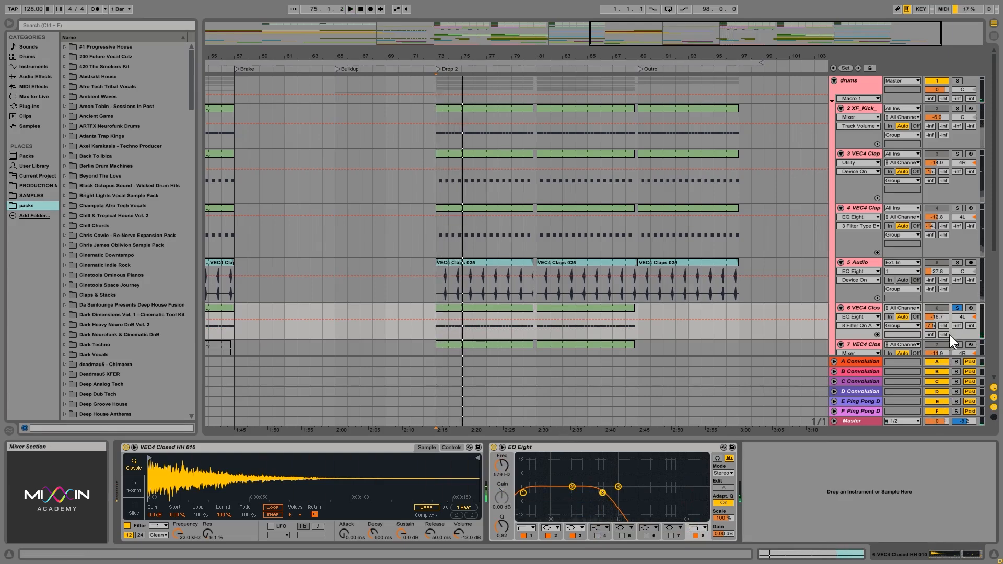
left_click_drag(942, 317, 941, 315)
key("space")
key("space")
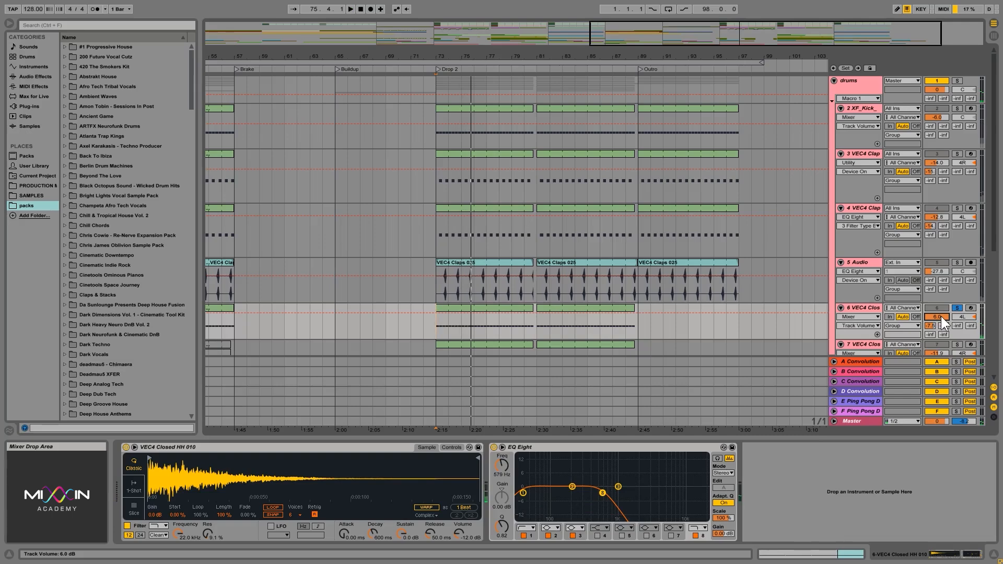
- Restore track 6's volume to -18.1 dB and turn off the band 8 high cut in its EQ Eight
left_click_drag(942, 315, 942, 349)
left_click_drag(603, 492, 698, 501)
left_click(694, 535)
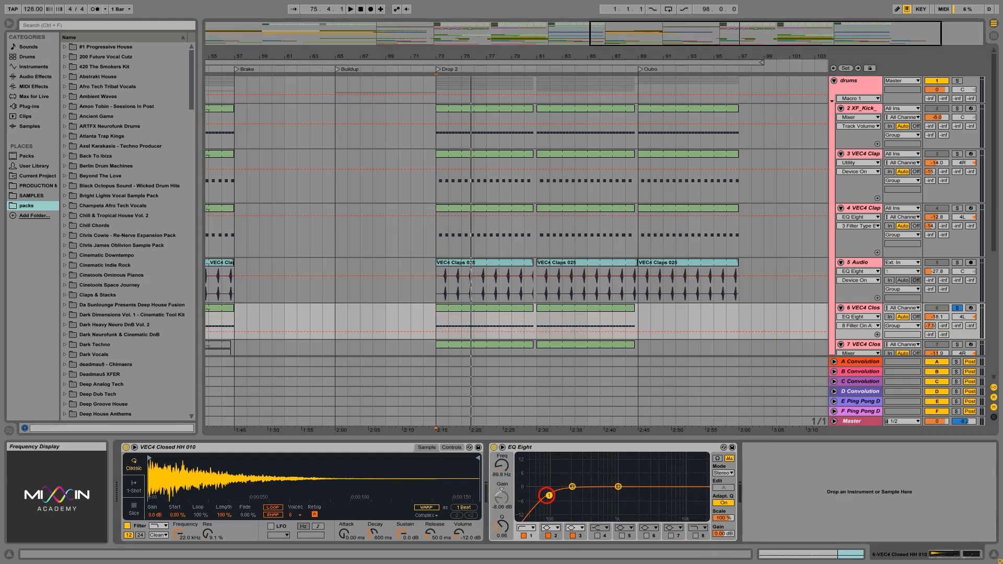
- Move the hi-hat's band 1 low cut in EQ Eight to 1.06 kHz and set the playback start at Drop 2
left_click_drag(522, 491, 619, 493)
left_click(435, 318)
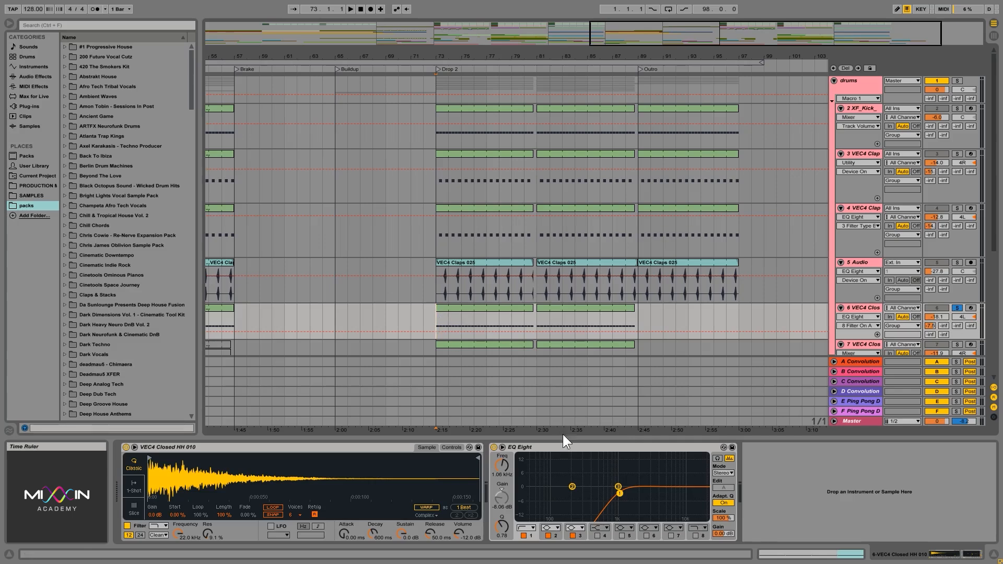
left_click(582, 447)
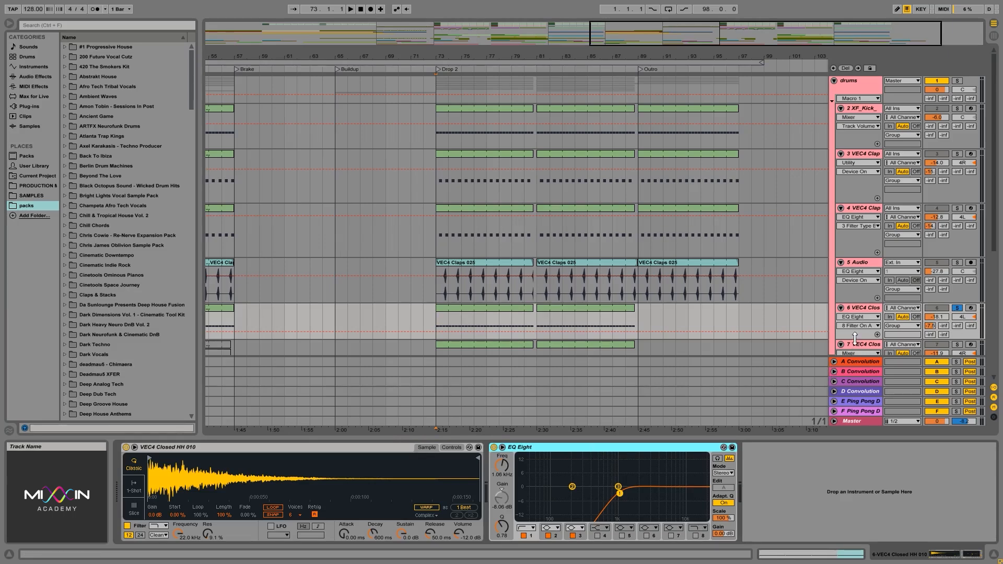
- Make track 6 slightly taller, play the soloed hi-hat, and fine-tune its band 1 low cut to 1.08 kHz
left_click_drag(854, 340, 853, 349)
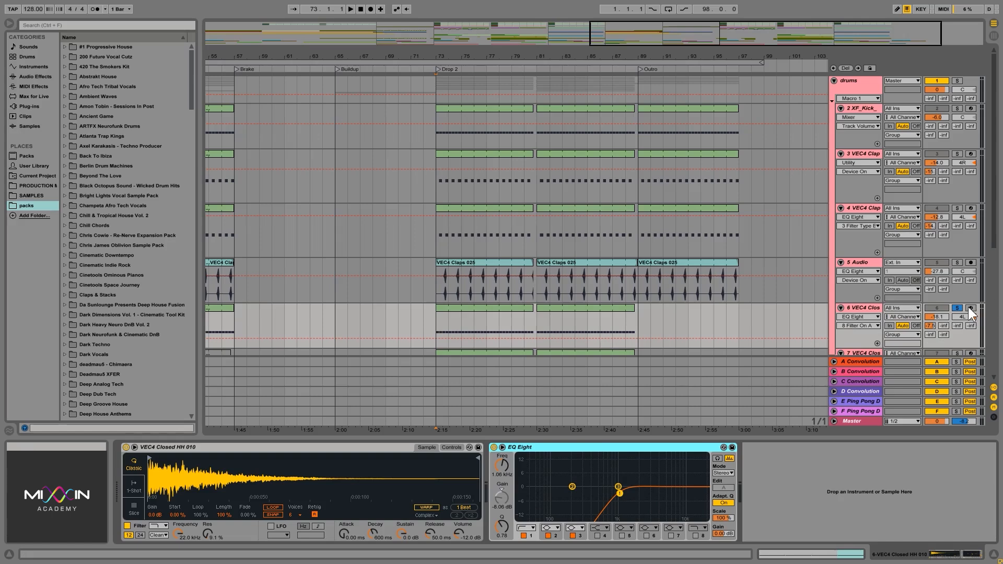
left_click(863, 306)
key("space")
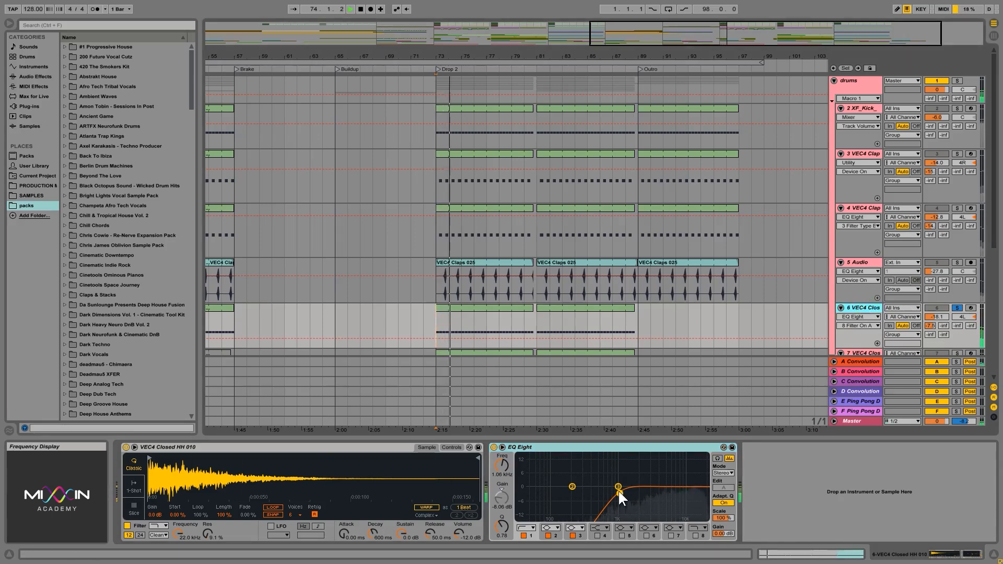
mouse_move(619, 490)
left_mouse_down()
mouse_move(519, 504)
mouse_move(517, 520)
mouse_move(520, 499)
mouse_move(619, 493)
left_mouse_up()
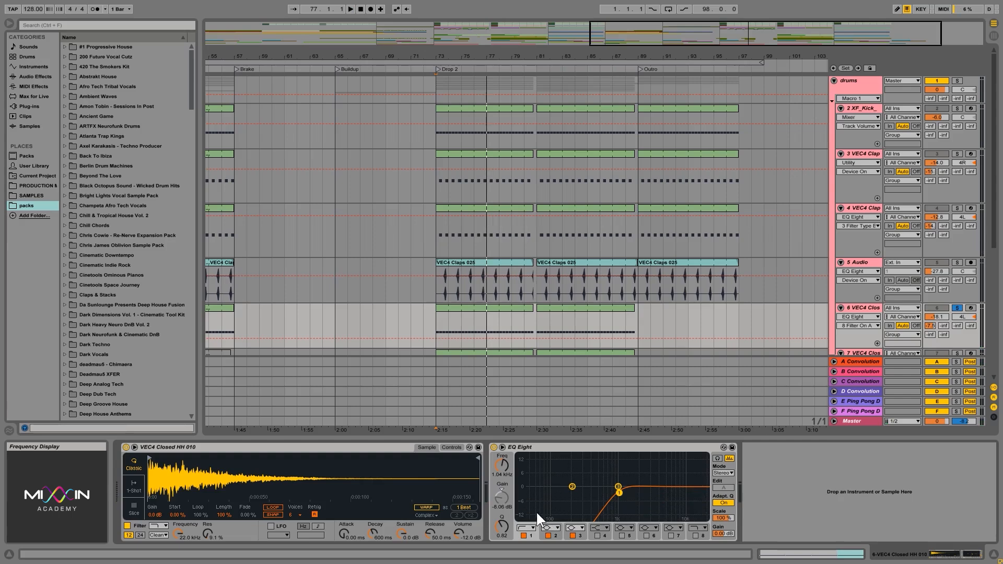
left_click_drag(619, 492, 620, 494)
- Unsolo track 6, play the full mix from Drop 2, and set the hi-hat's band 1 low cut to 1.00 kHz
left_click(958, 308)
left_click(439, 321)
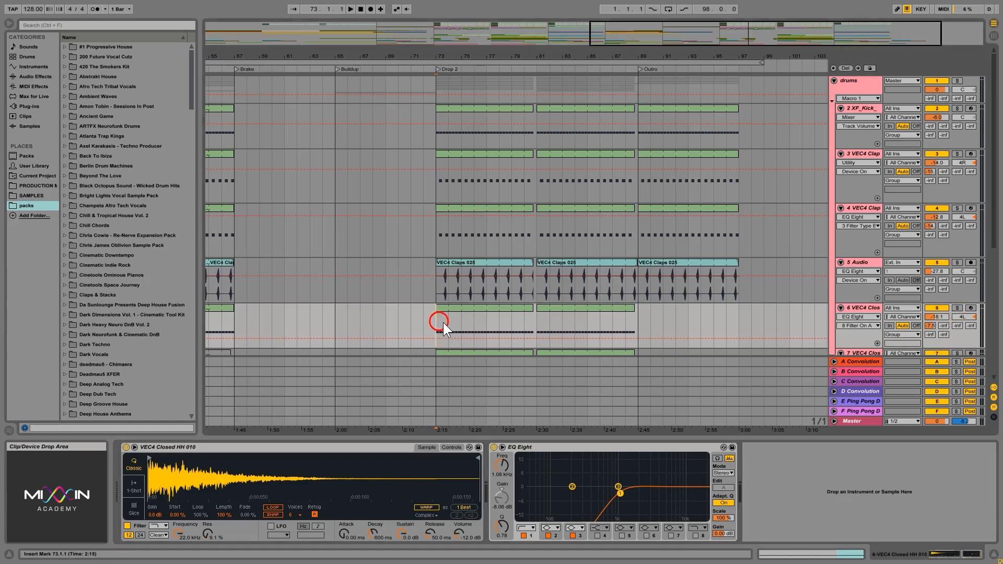
key("space")
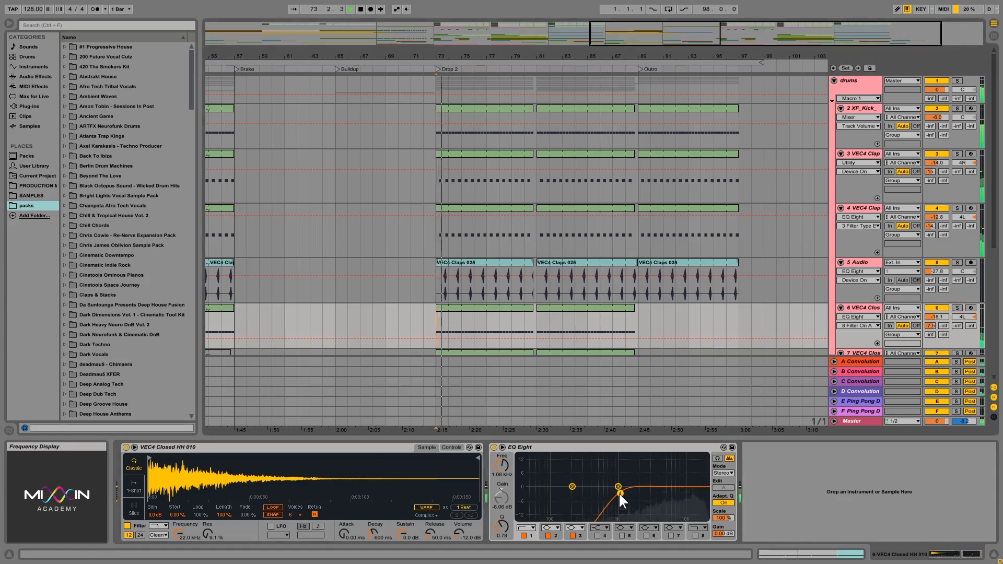
mouse_move(618, 492)
left_mouse_down()
mouse_move(517, 496)
mouse_move(618, 492)
left_mouse_up()
key("space")
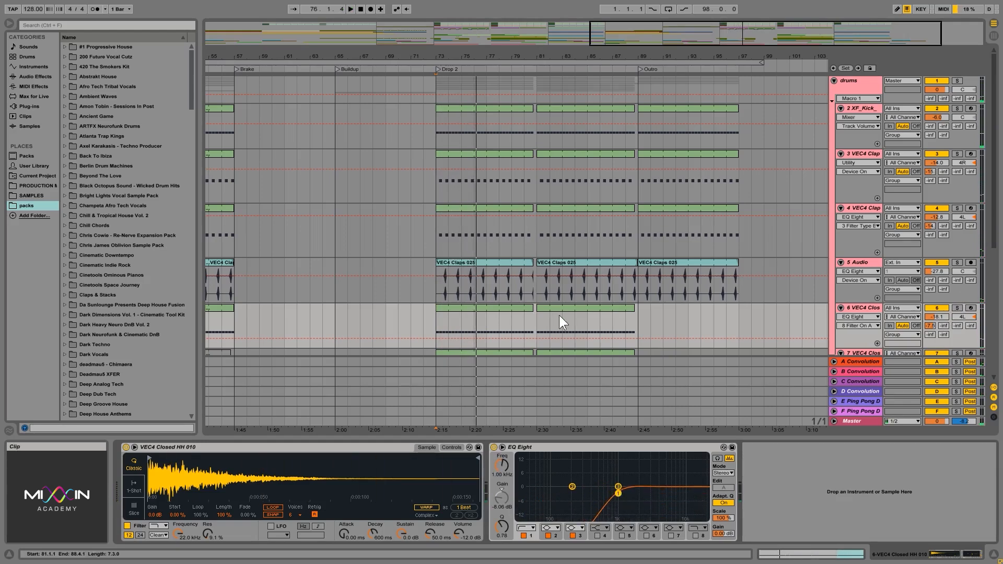
left_click(438, 321)
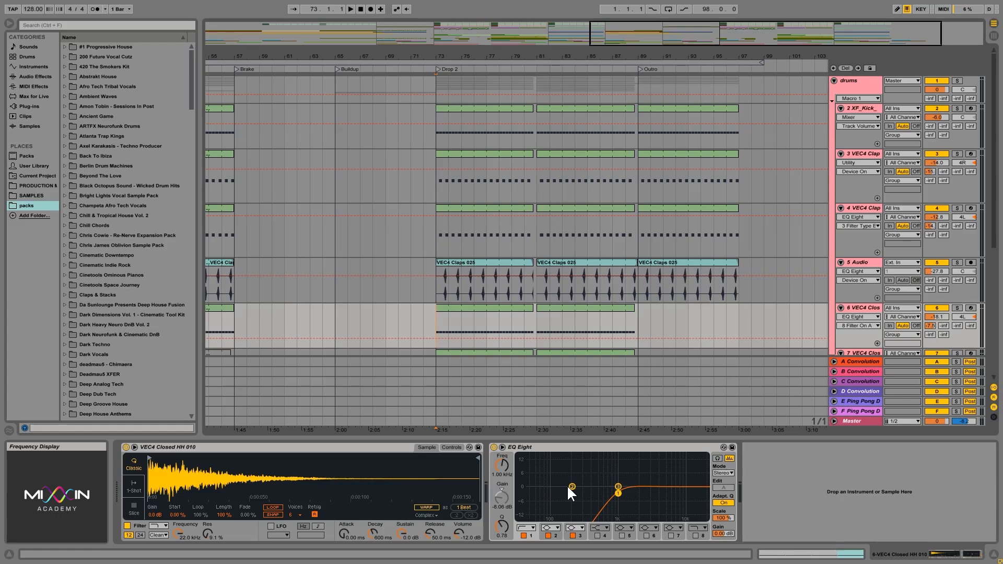
- Compare the EQ Eight low-cut settings on tracks 5, 6, 7 and 8
left_click(562, 447)
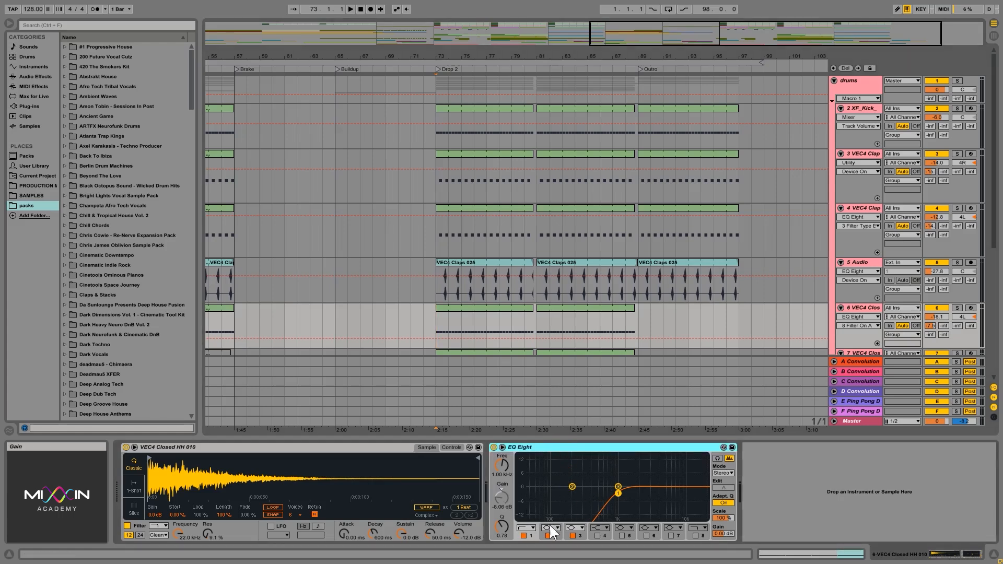
left_click(868, 262)
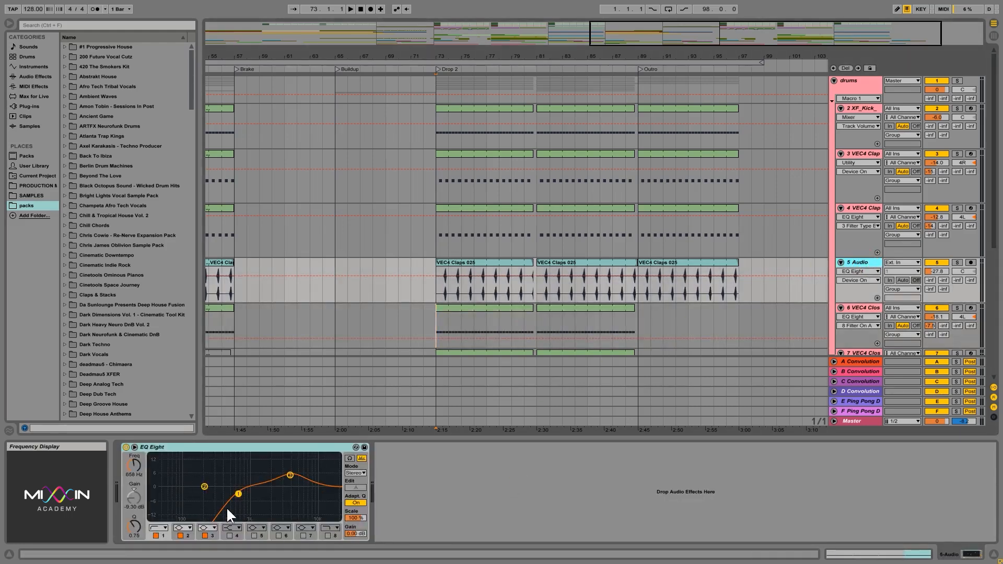
left_click(854, 306)
scroll(781, 289, "down", 2)
scroll(781, 289, "down", 1)
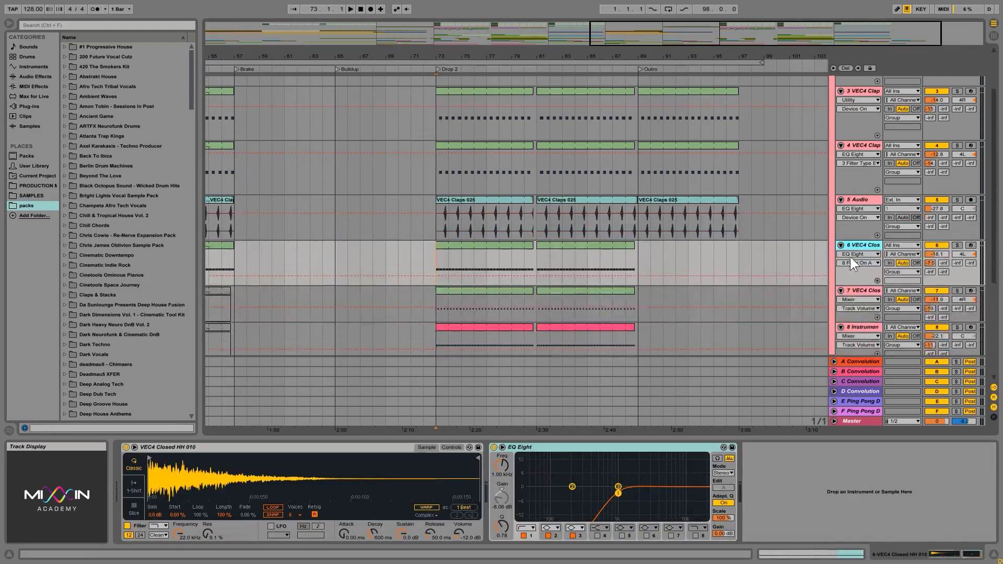
left_click(860, 291)
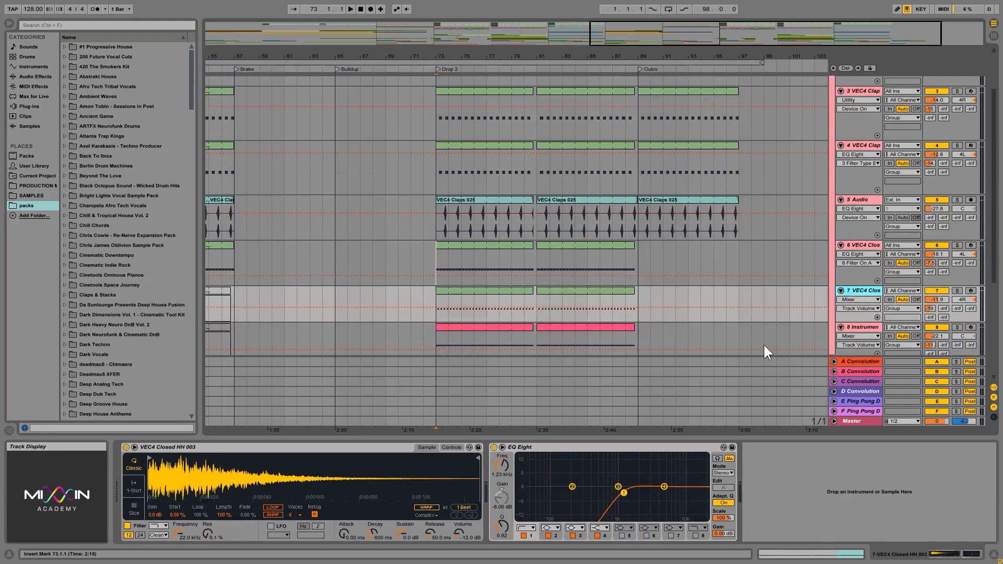
scroll(764, 345, "down", 1)
left_click(852, 295)
scroll(734, 322, "down", 1)
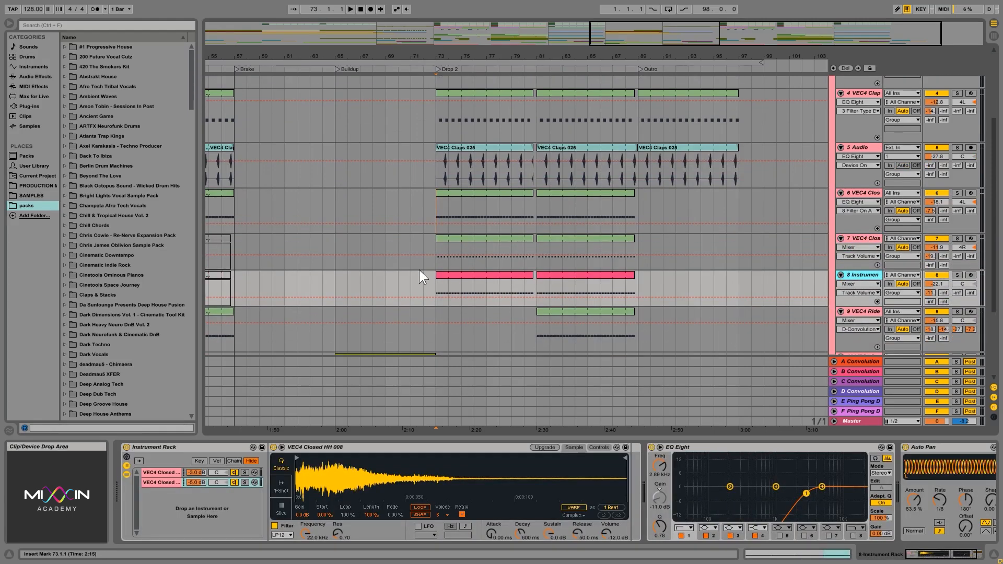
- Move the playback start to bar 81 and back to Drop 2, and review the EQ Eight curves of hi-hat tracks 6 to 8
left_click(536, 287)
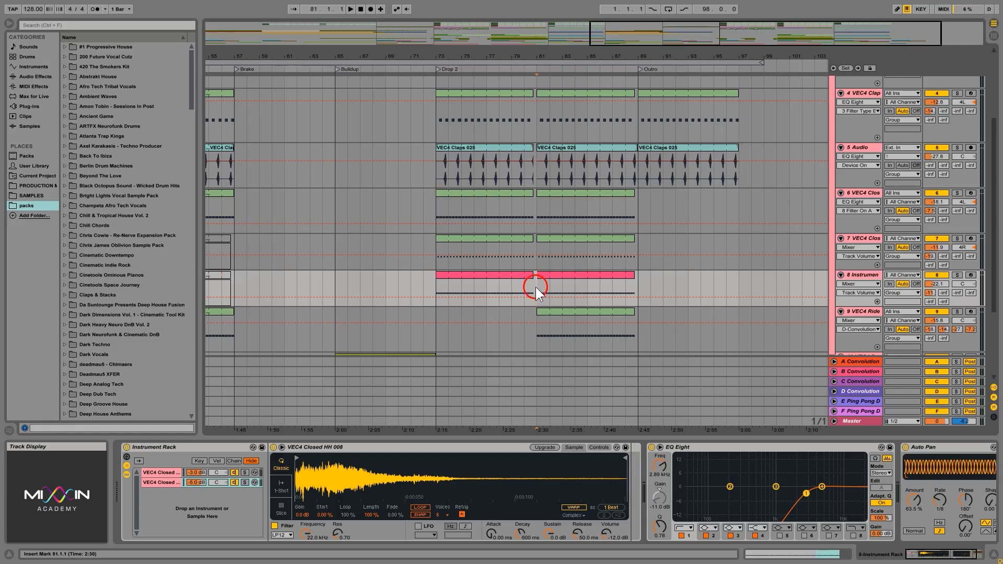
left_click(436, 285)
scroll(735, 281, "up", 3)
scroll(734, 272, "up", 2)
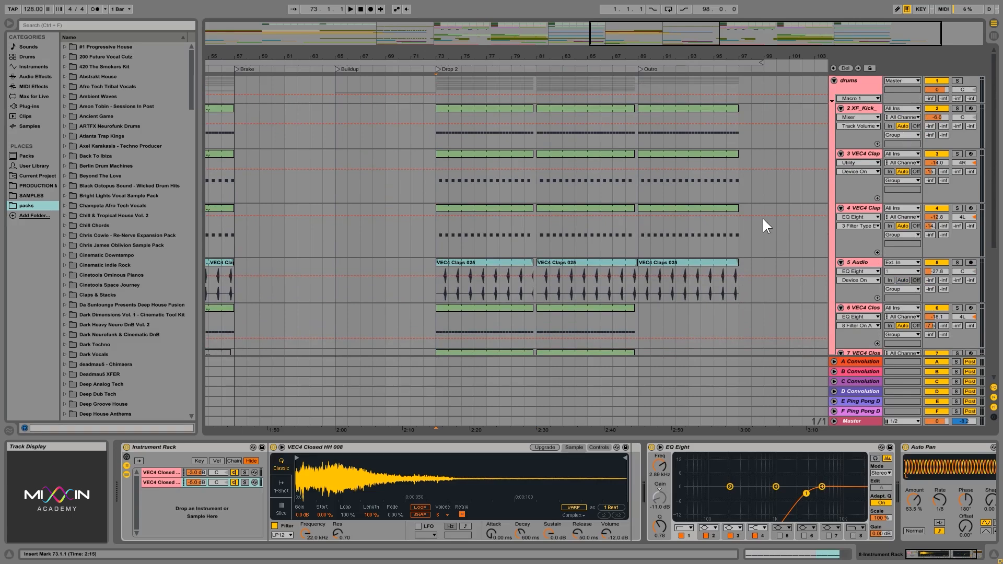
scroll(763, 217, "down", 2)
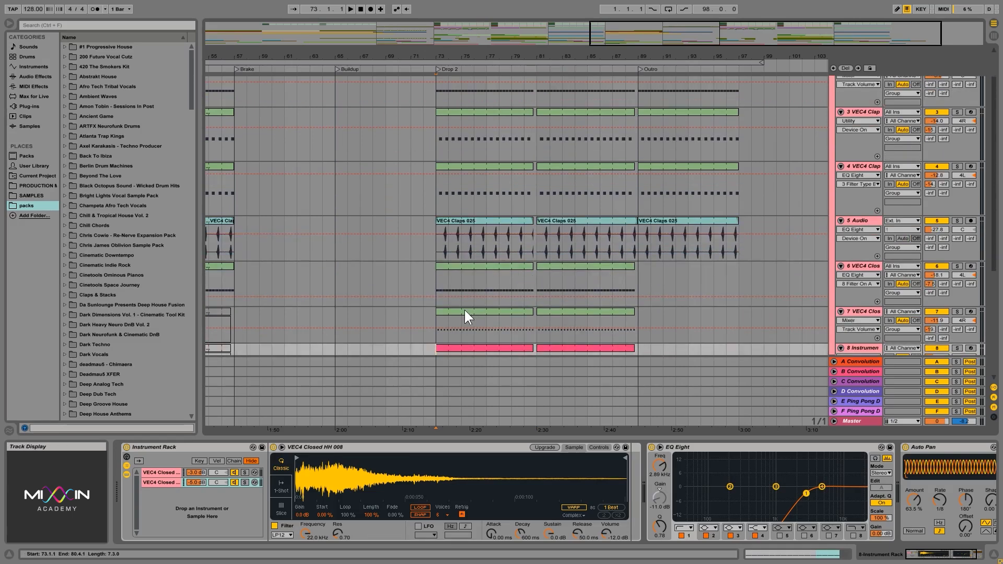
left_click(436, 274)
scroll(809, 285, "up", 1)
scroll(809, 285, "down", 2)
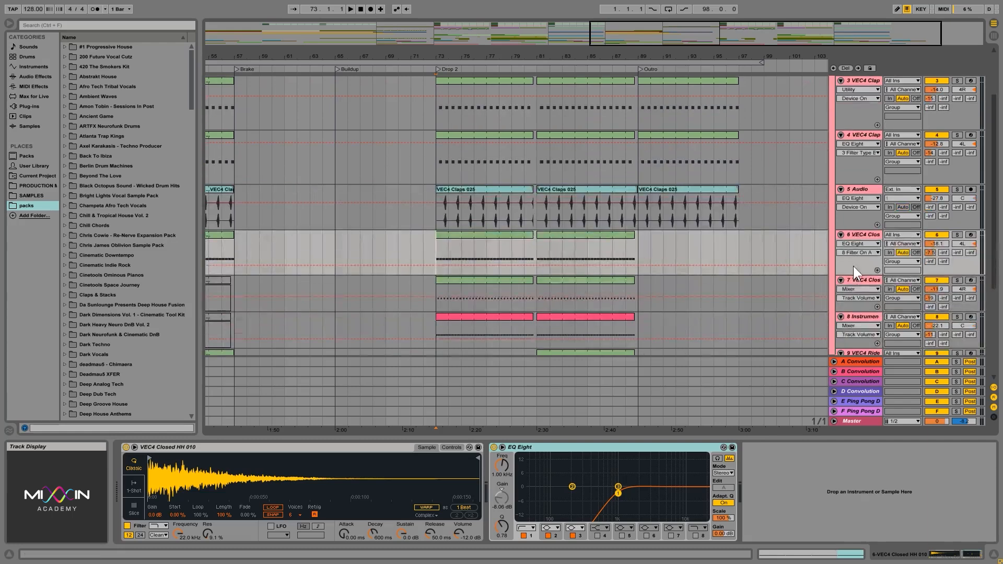
left_click(855, 279)
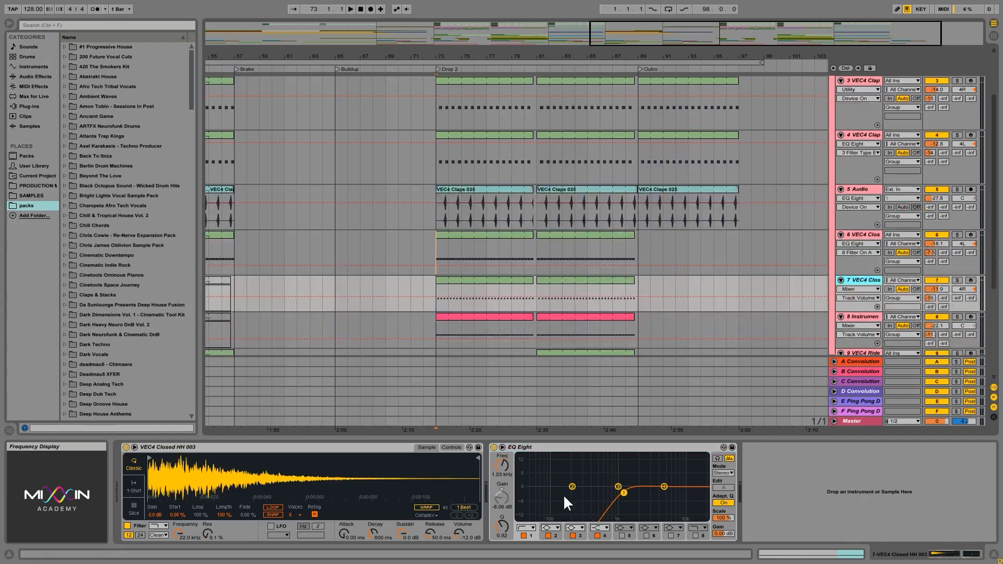
scroll(703, 325, "down", 3)
left_click(857, 243)
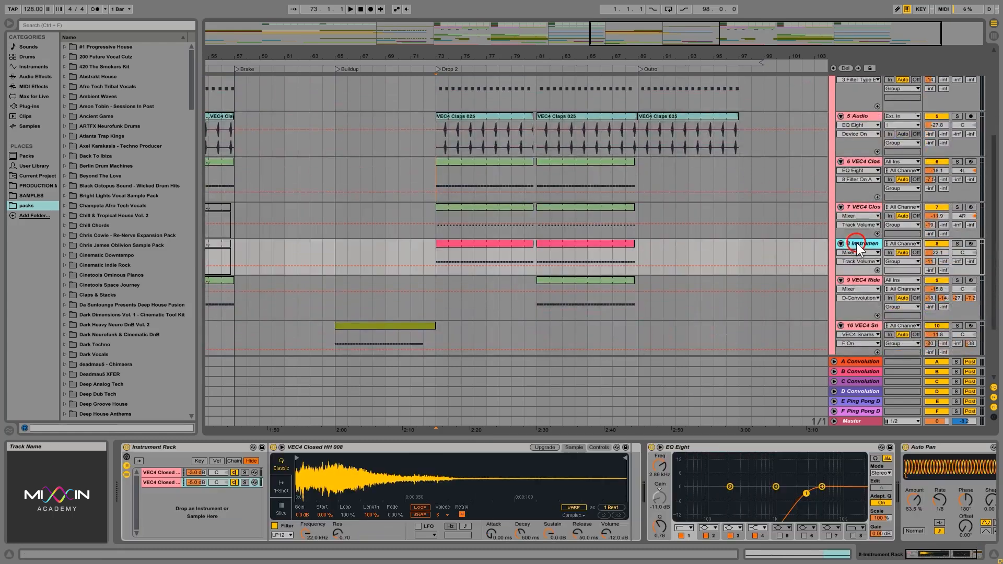
- Solo the ride on track 9, play it from bar 81, and sweep its band 1 low cut down before setting it to 984 Hz
left_click(860, 281)
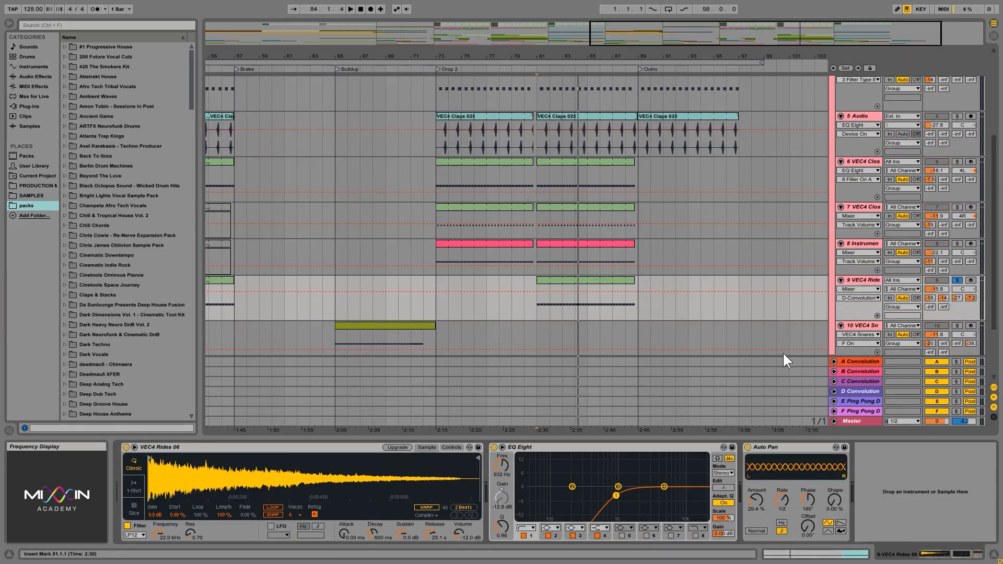
left_click(862, 280)
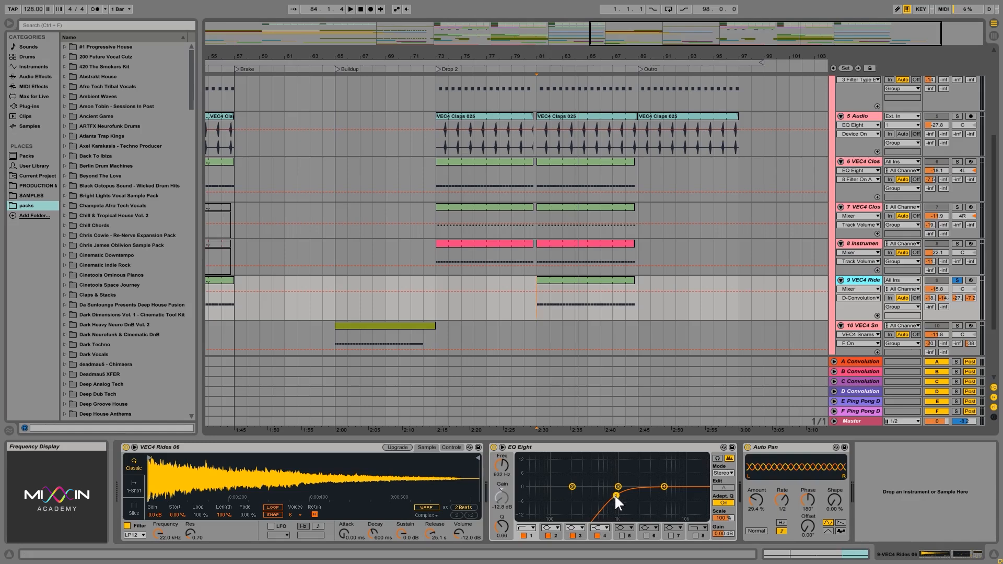
key("space")
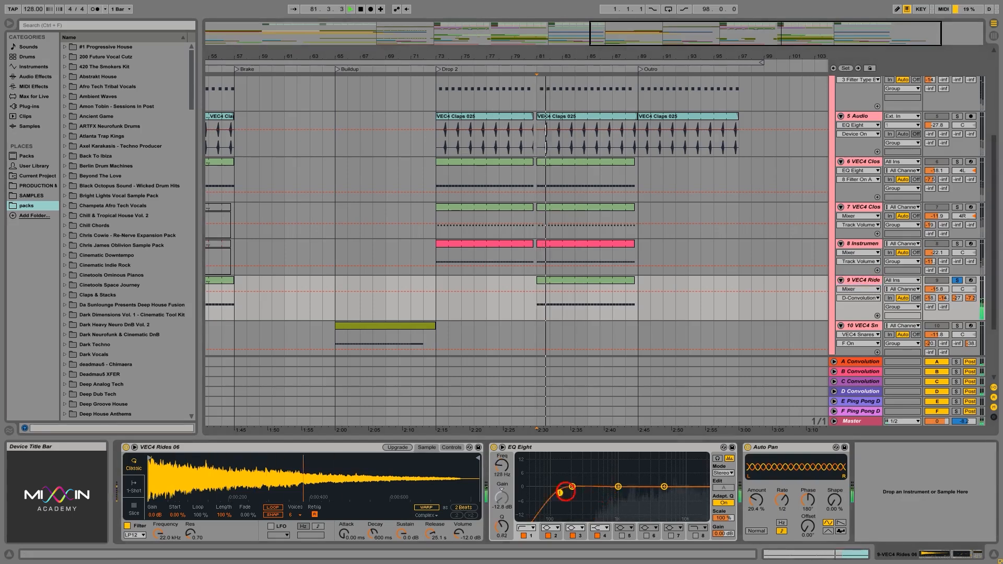
left_click_drag(616, 496, 523, 491)
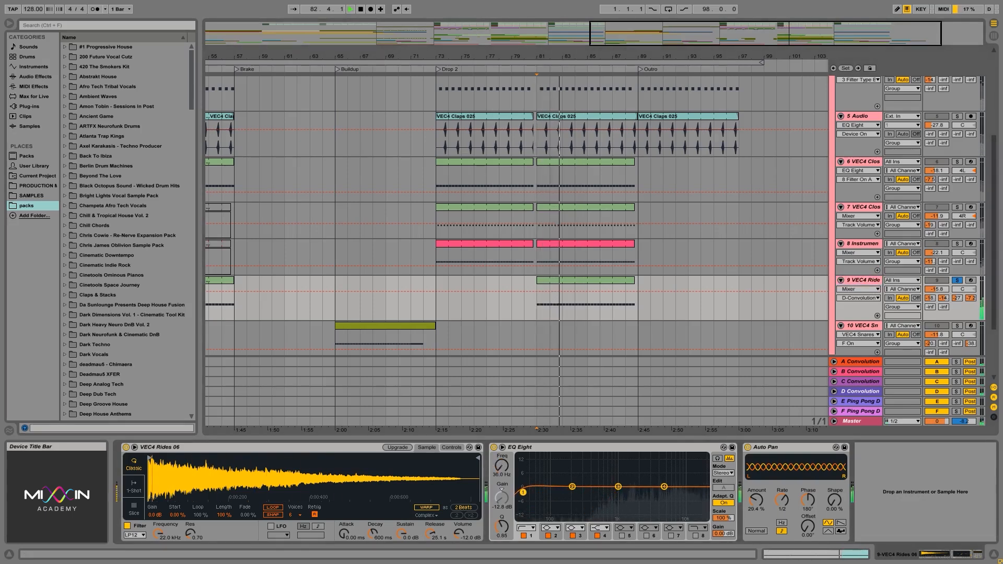
left_click_drag(616, 495, 619, 493)
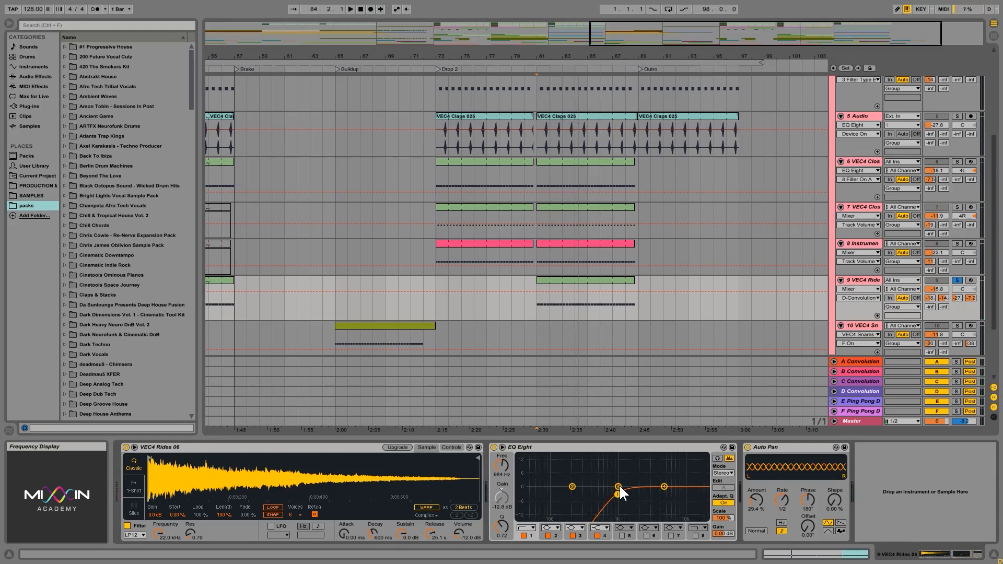
- Shape band 3 of the ride's EQ Eight into a narrow dip at 4.41 kHz with -9.05 dB gain and a Q of 4.43
left_click_drag(619, 485, 653, 493)
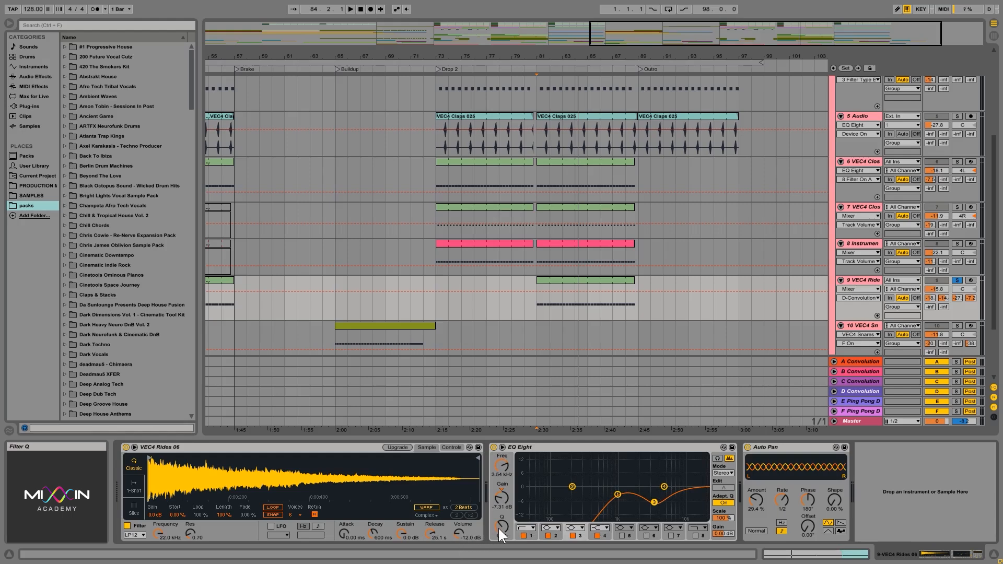
left_click_drag(498, 528, 499, 505)
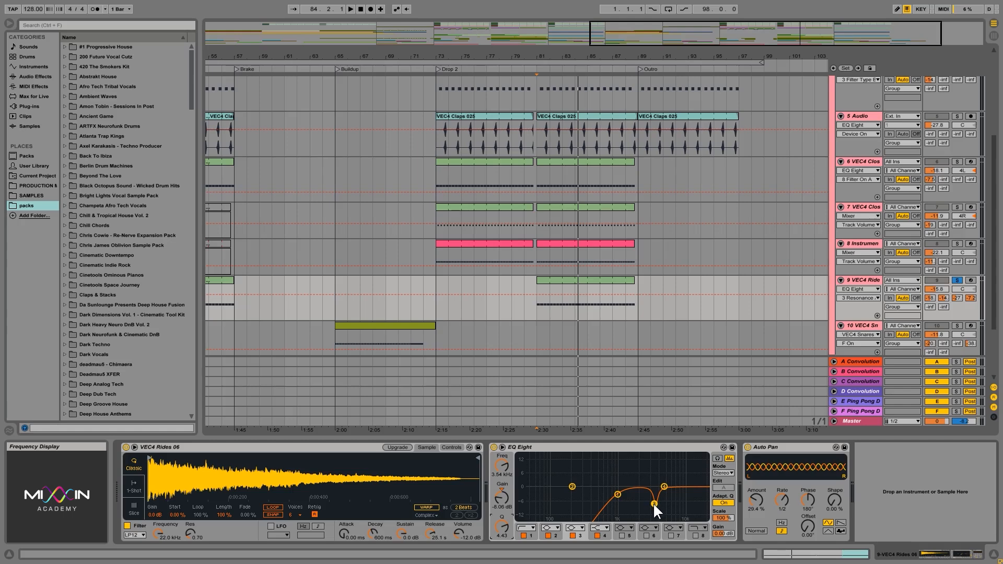
mouse_move(653, 502)
left_mouse_down()
mouse_move(676, 504)
mouse_move(650, 505)
mouse_move(659, 506)
left_mouse_up()
- Unsolo track 9, view the drums group's devices, and set the playback start on the ride track at bar 81
scroll(804, 224, "up", 5)
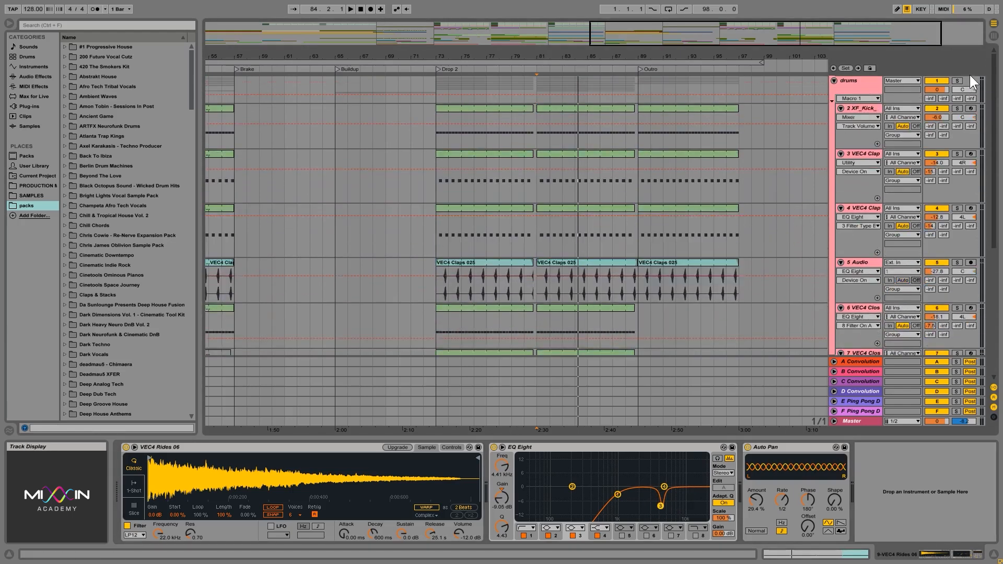
left_click(863, 87)
scroll(700, 198, "down", 3)
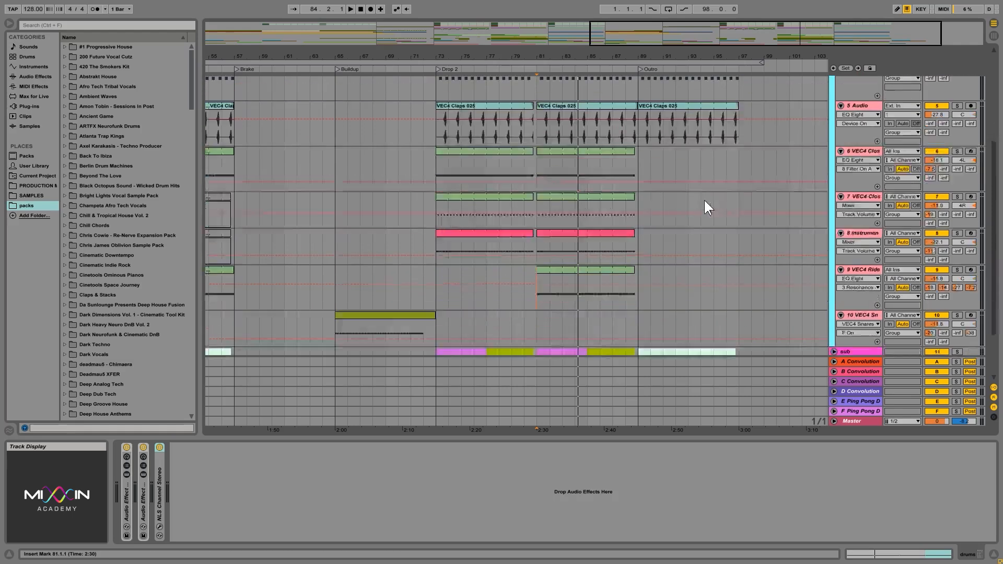
scroll(541, 243, "down", 2)
left_click_drag(531, 248, 634, 246)
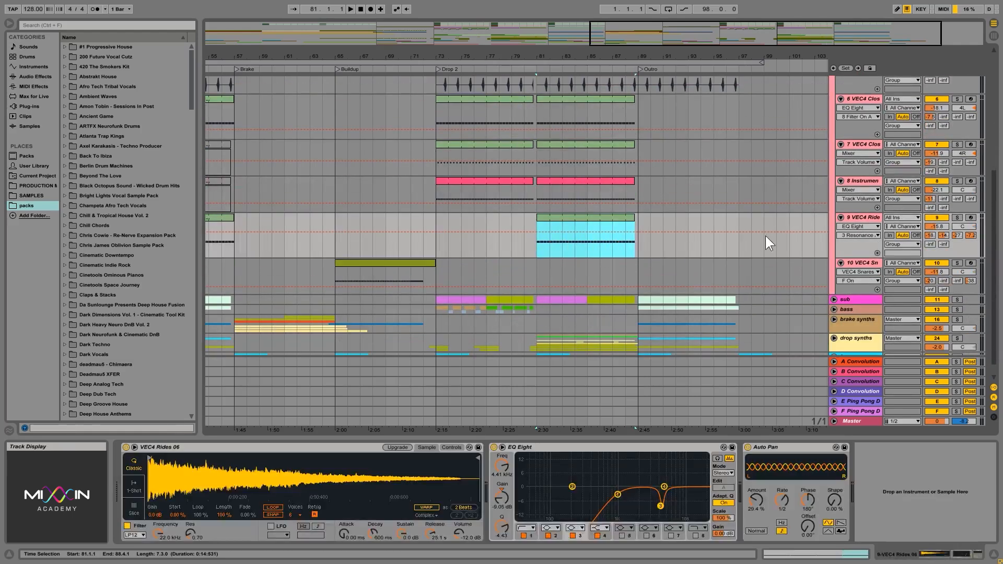
left_click(537, 241)
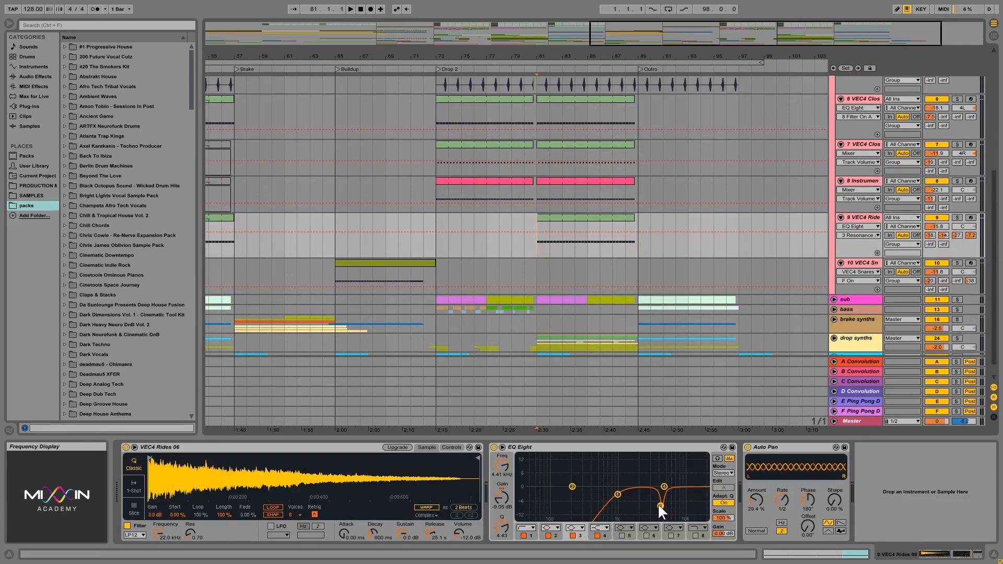
- Play the full mix from bar 81 and move the ride's band 3 dip to about 6.4 kHz at -15.0 dB
mouse_move(660, 505)
left_mouse_down()
mouse_move(662, 463)
mouse_move(684, 478)
mouse_move(676, 504)
left_mouse_up()
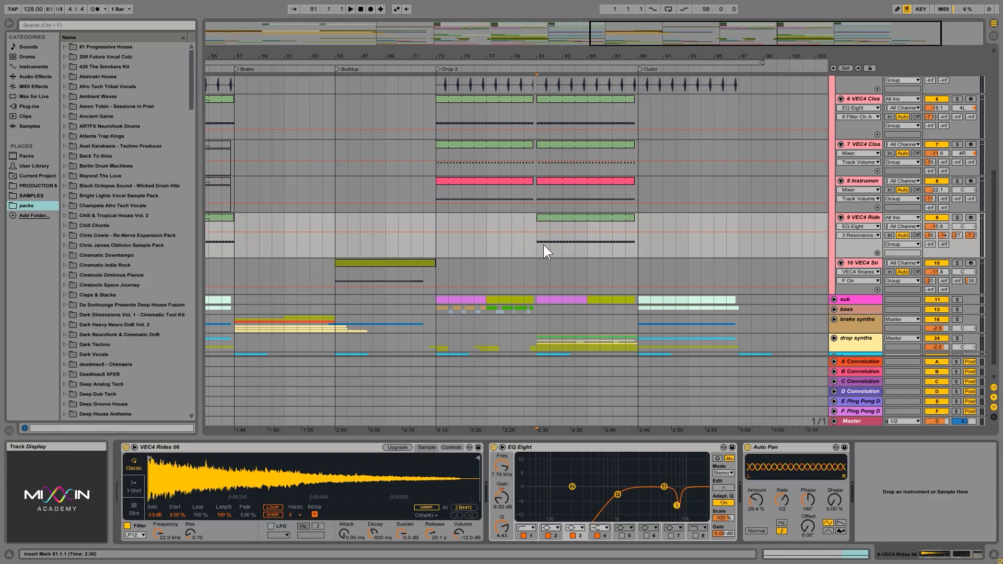
key("space")
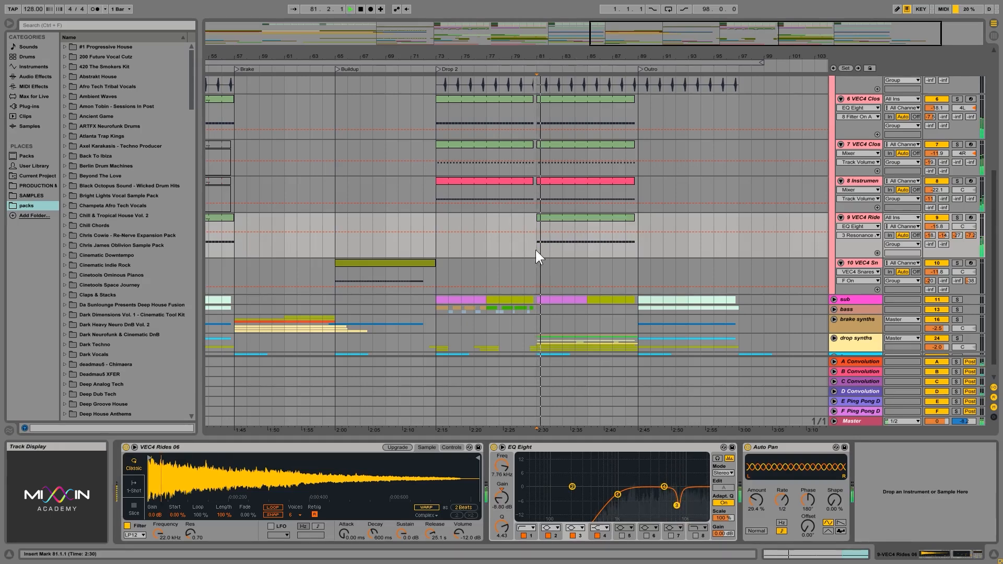
mouse_move(681, 503)
left_mouse_down()
mouse_move(687, 516)
mouse_move(670, 518)
left_mouse_up()
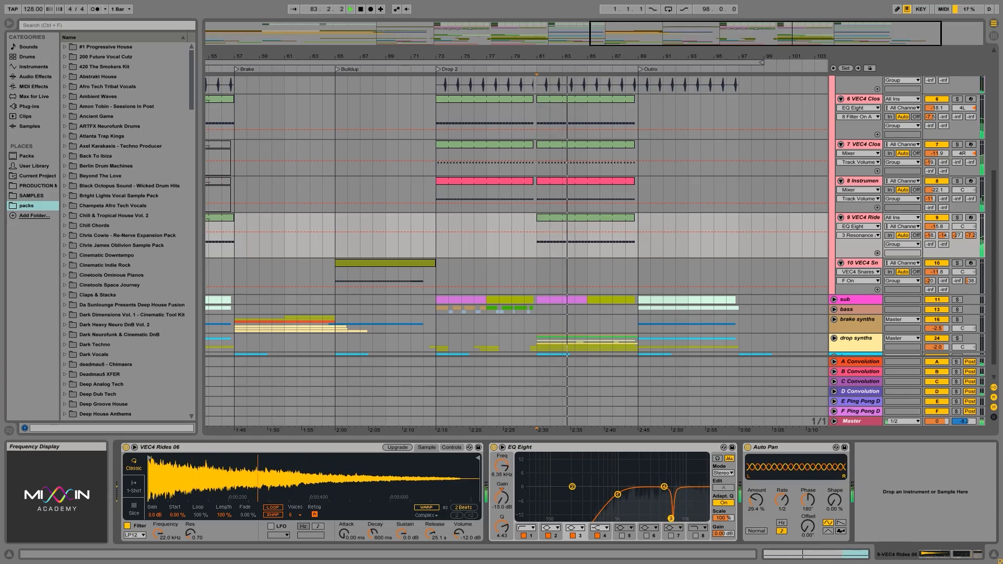
- Widen the ride's band 3 dip to a Q of 1.94 at 6.71 kHz and compare the mix with the band off and on
left_click_drag(503, 532, 503, 544)
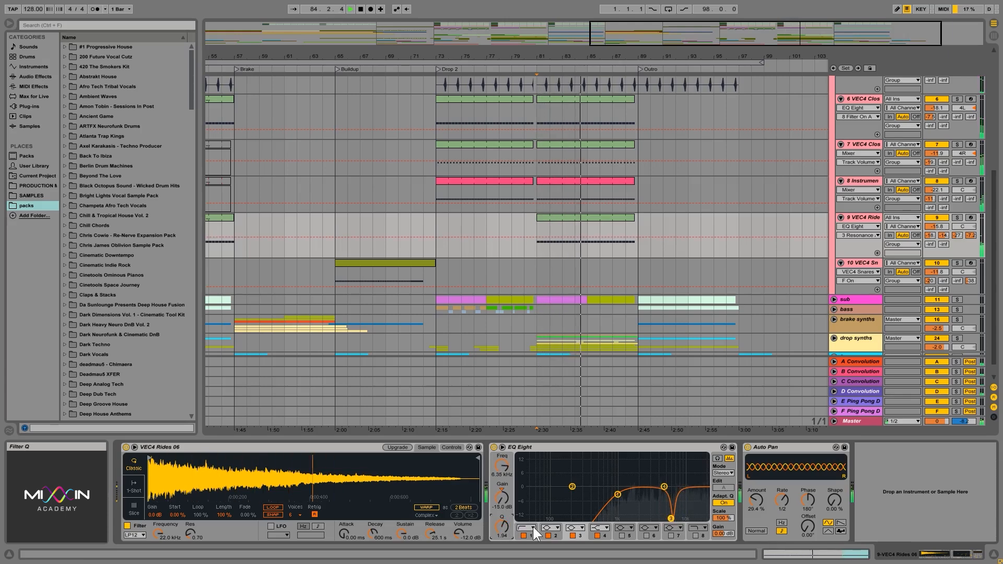
mouse_move(672, 517)
left_mouse_down()
mouse_move(681, 518)
mouse_move(673, 518)
left_mouse_up()
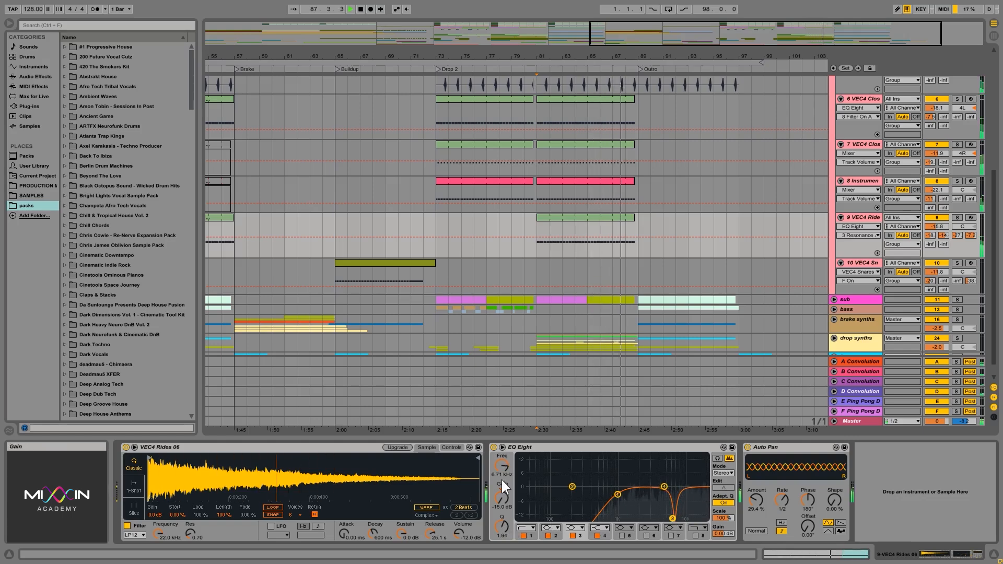
left_click(572, 535)
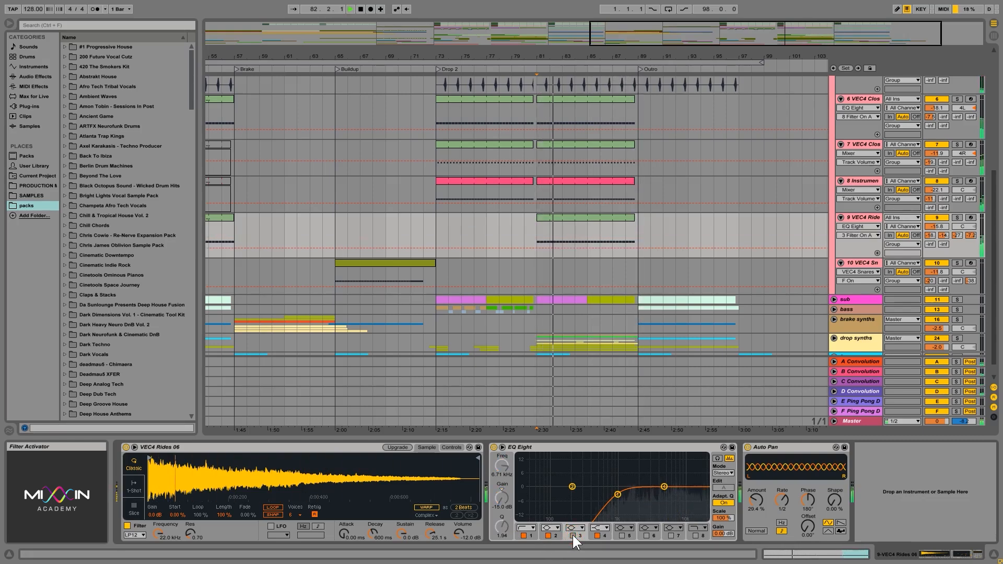
left_click(572, 535)
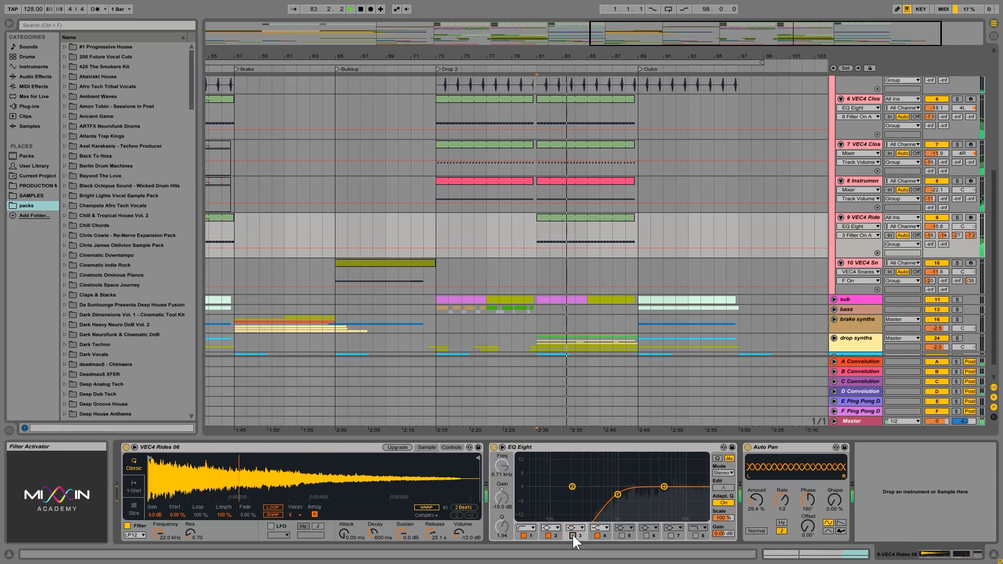
left_click(572, 535)
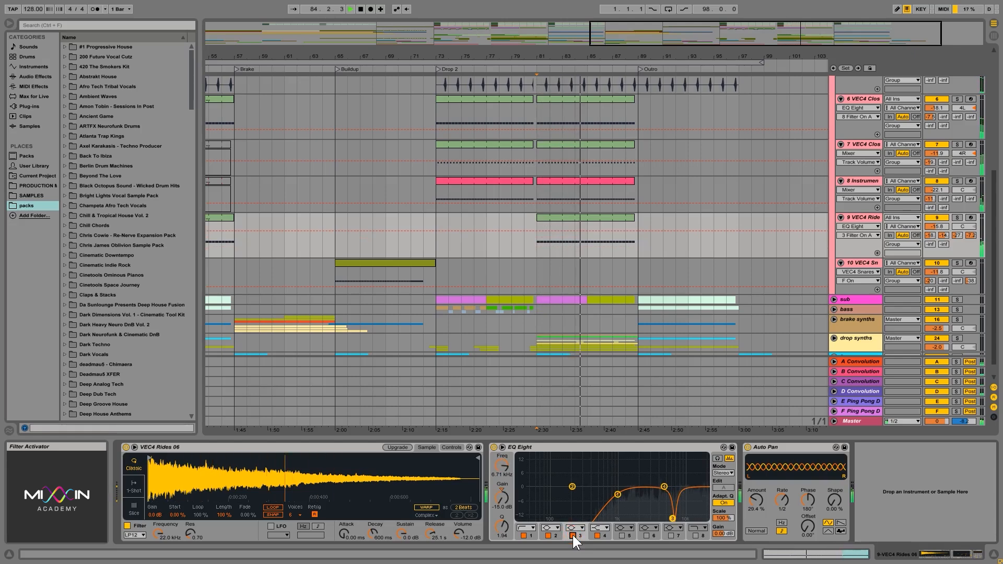
left_click(573, 535)
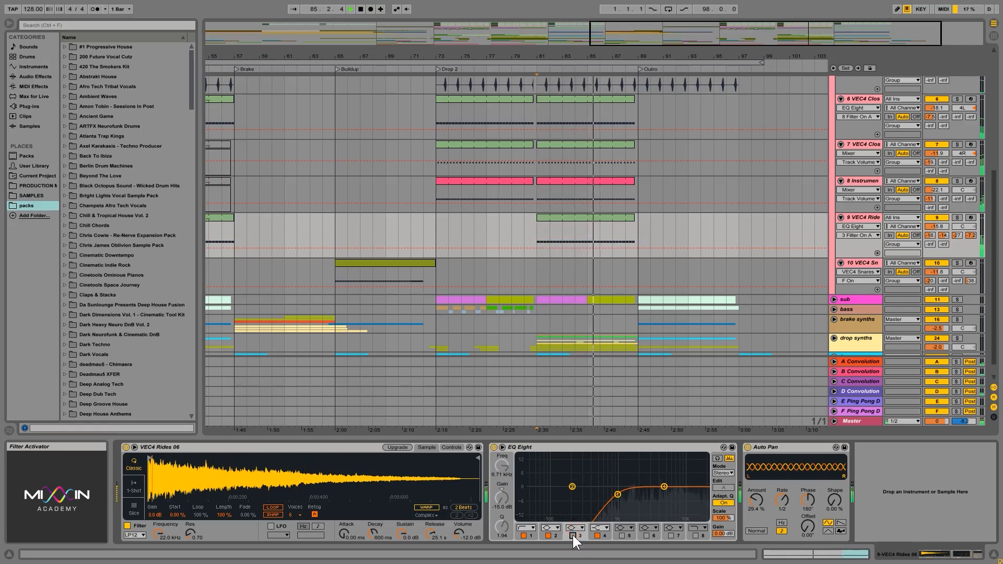
left_click(573, 534)
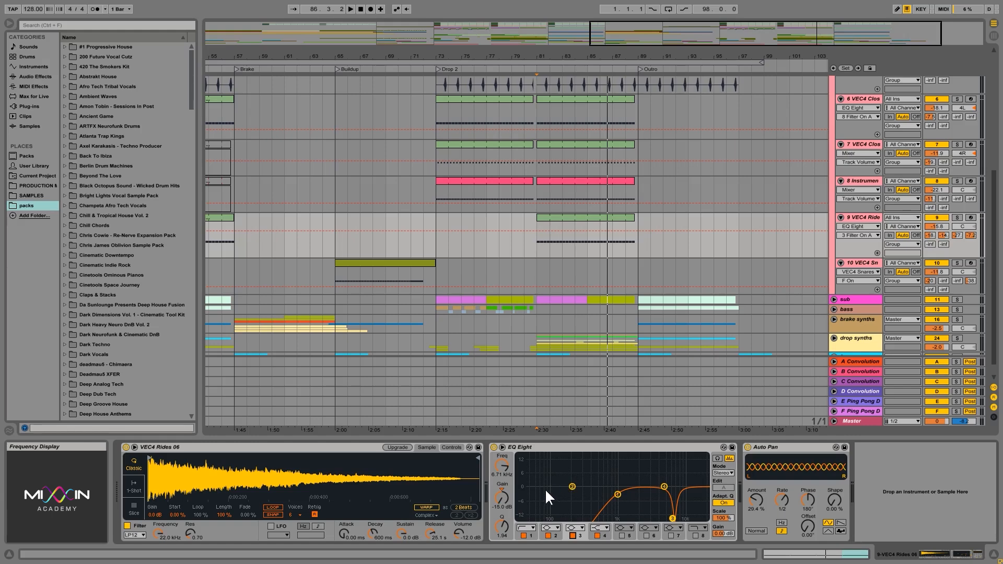
- Turn off Adaptive Q and boost the ride's band 3 into a narrow 12.3 dB peak with a Q of 5.45 at about 6.96 kHz during playback
left_click_drag(503, 503, 503, 480)
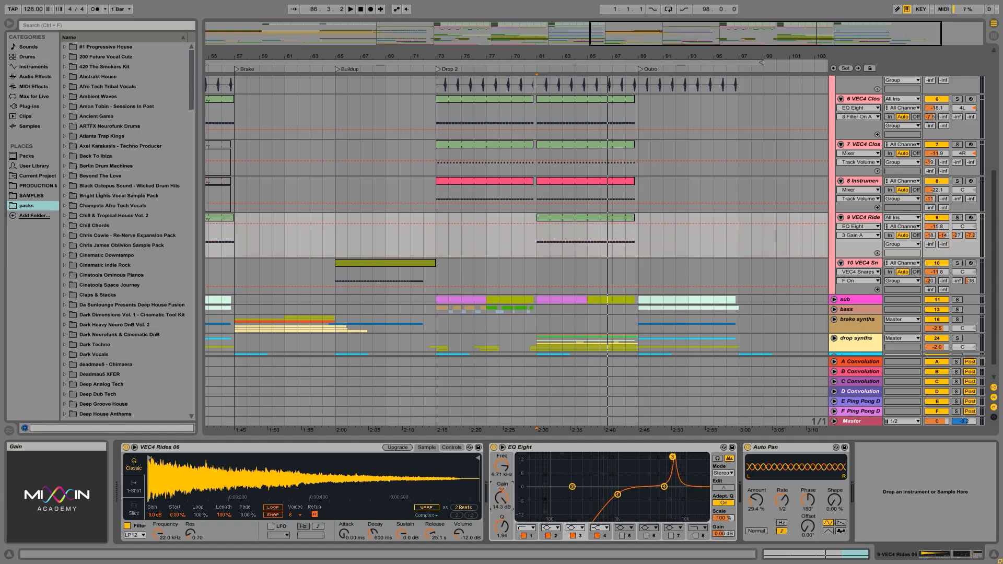
left_click_drag(500, 527, 500, 517)
left_click_drag(674, 457, 672, 461)
key("space")
mouse_move(672, 461)
left_mouse_down()
mouse_move(640, 460)
mouse_move(674, 461)
left_mouse_up()
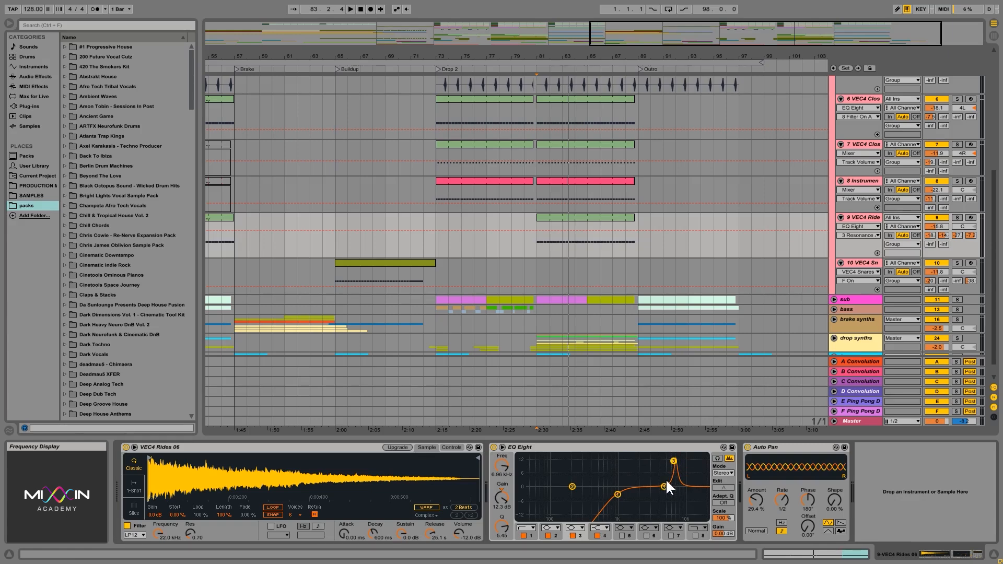
- Set the ride's band 3 gain to -9.05 dB, compare the dip off and on in the mix, and return the playback start to bar 81
left_click_drag(504, 498, 503, 546)
key("space")
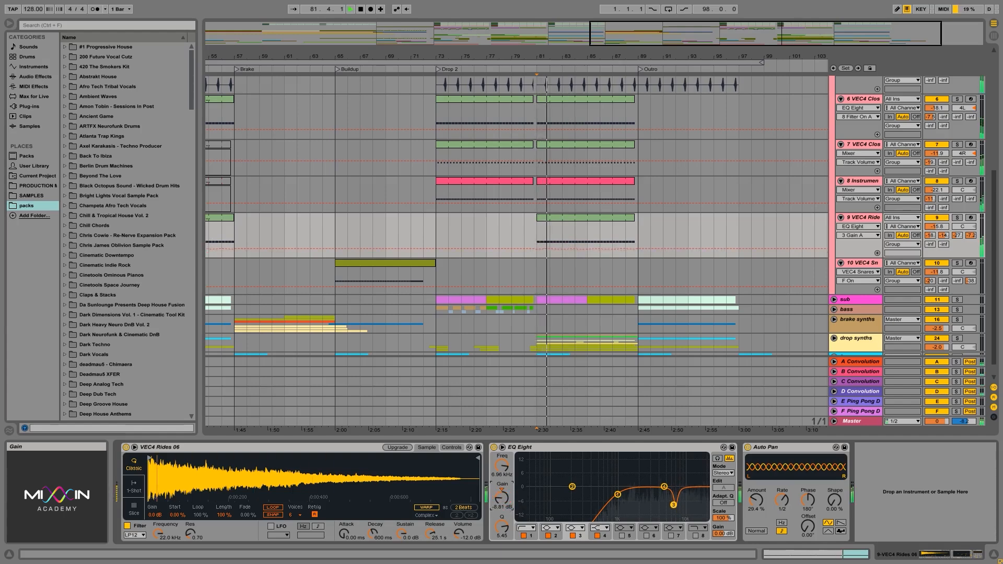
left_click(573, 536)
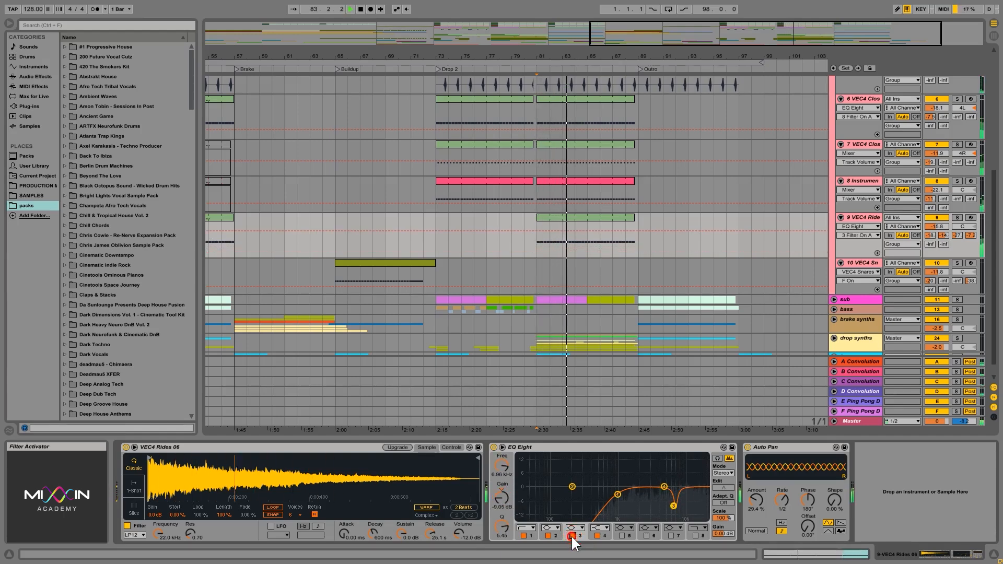
key("space")
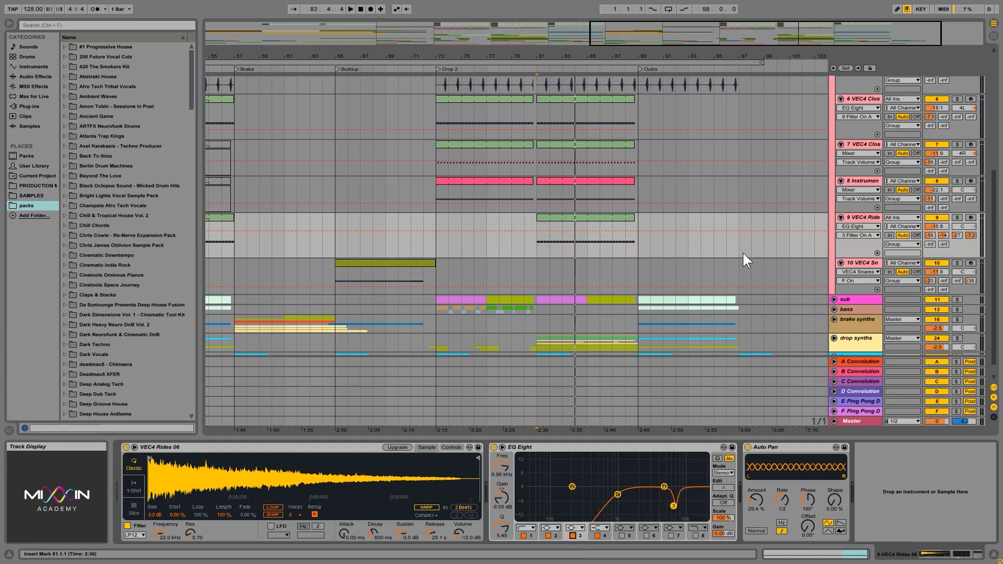
left_click(536, 243)
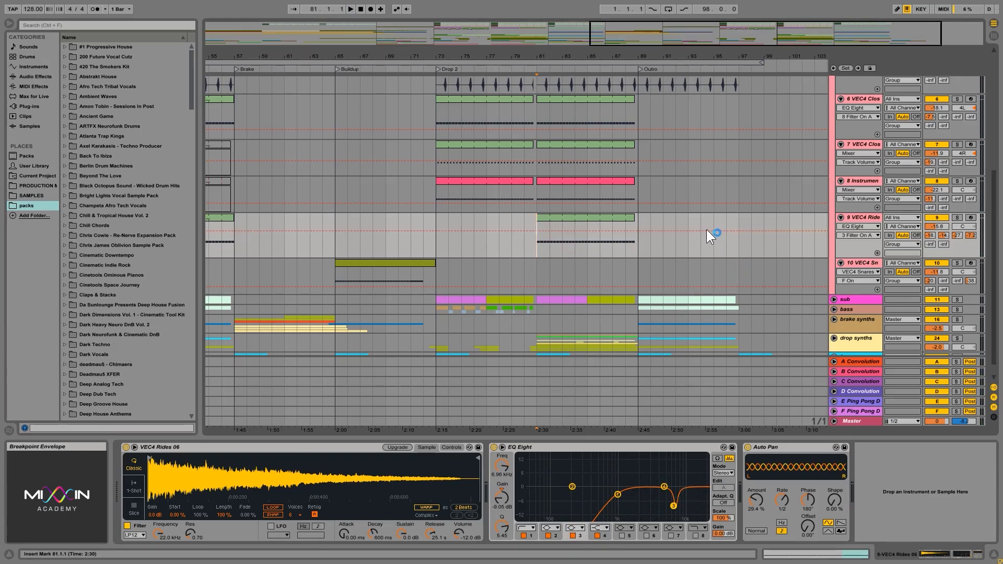
- Move band 4 of the ride's EQ Eight to 3.41 kHz and deactivate that band
scroll(722, 235, "up", 8)
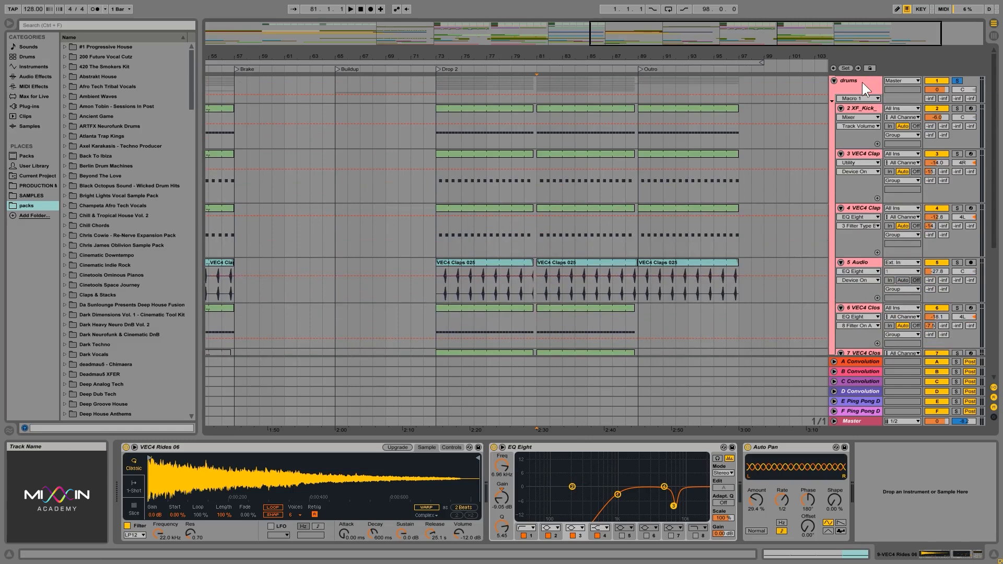
scroll(809, 202, "down", 3)
scroll(809, 202, "down", 4)
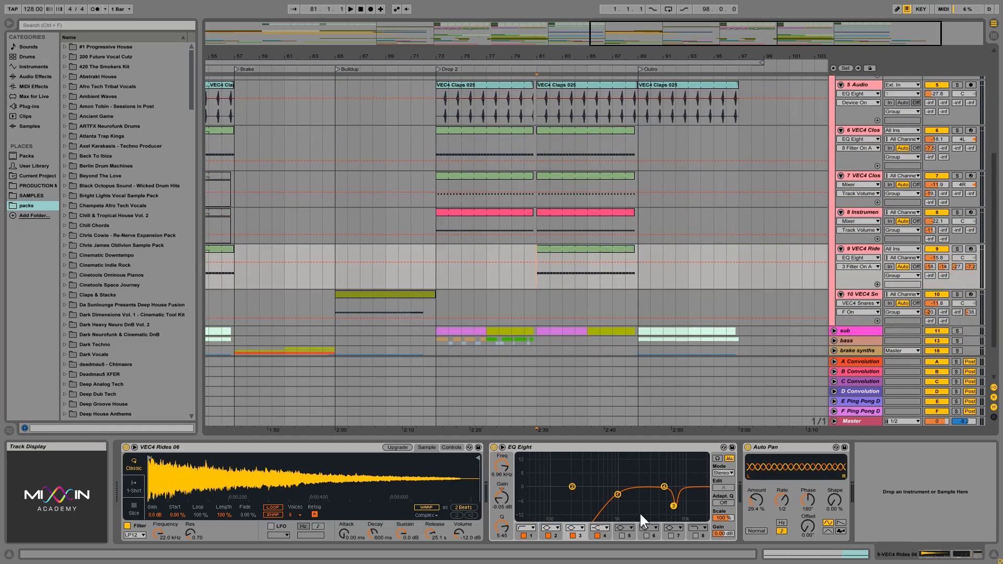
left_click_drag(663, 484, 653, 486)
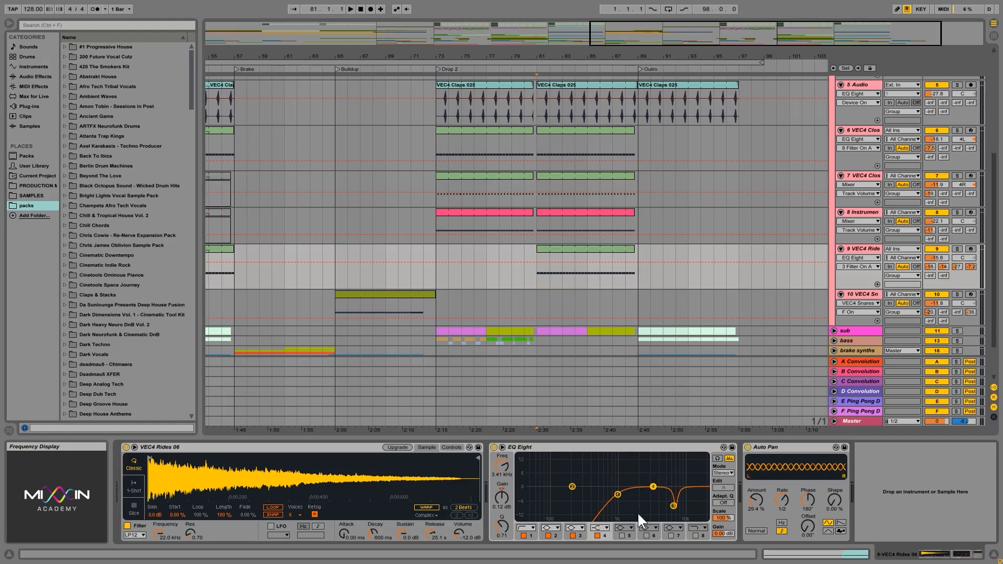
left_click(597, 535)
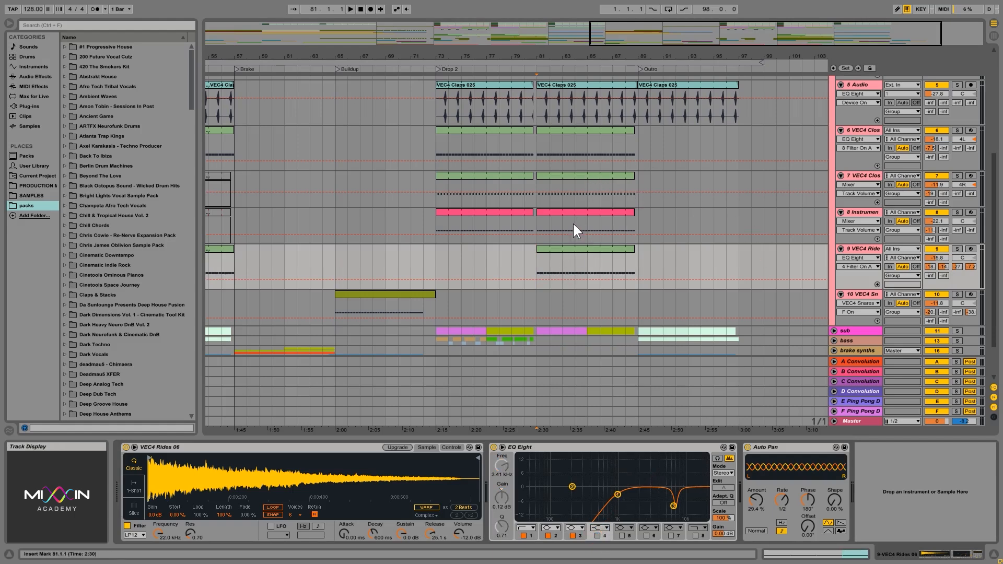
- View the device chain of the hi-hat instrument rack on track 8 and look over the drum tracks
scroll(700, 240, "up", 2)
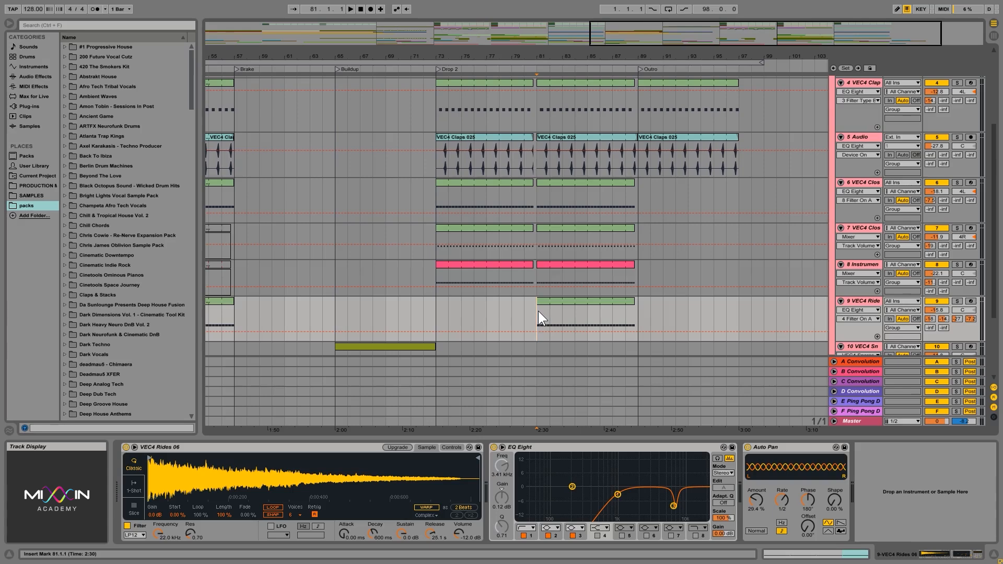
left_click(535, 274)
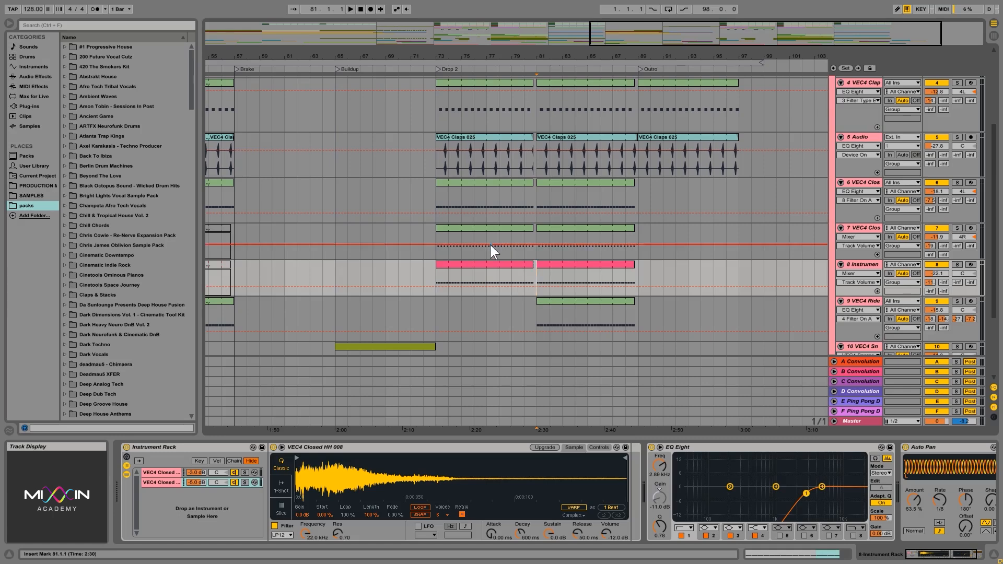
scroll(737, 241, "down", 5)
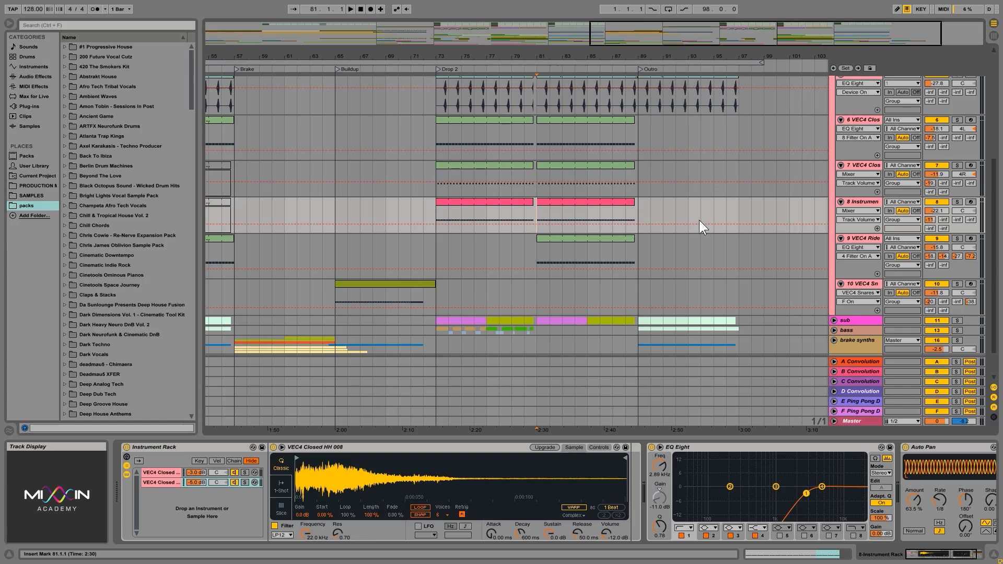
scroll(708, 174, "up", 8)
scroll(742, 178, "up", 4)
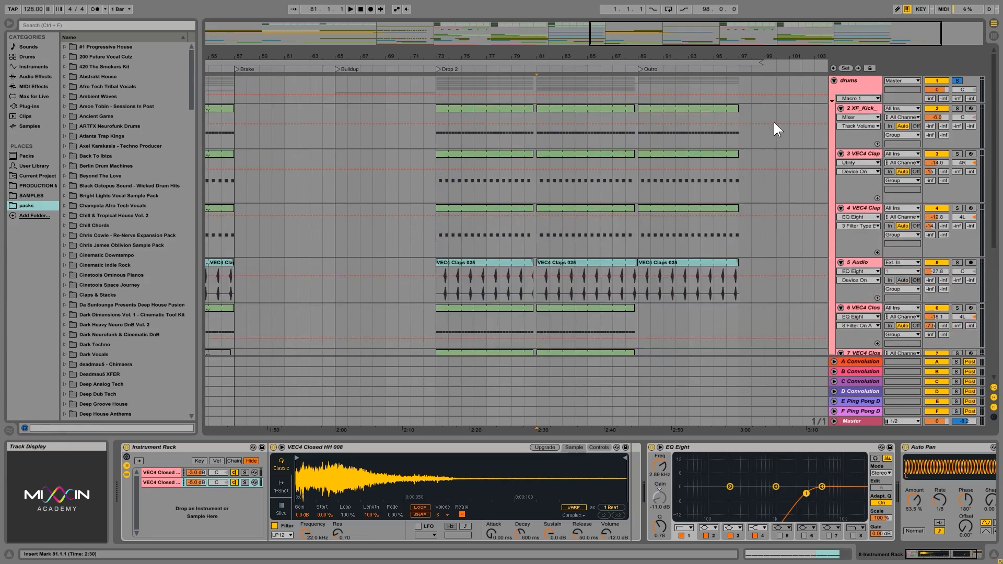
- Fold the drums group, look at the drums and sub group devices, and unfold the drums group again
left_click(833, 82)
left_click(848, 89)
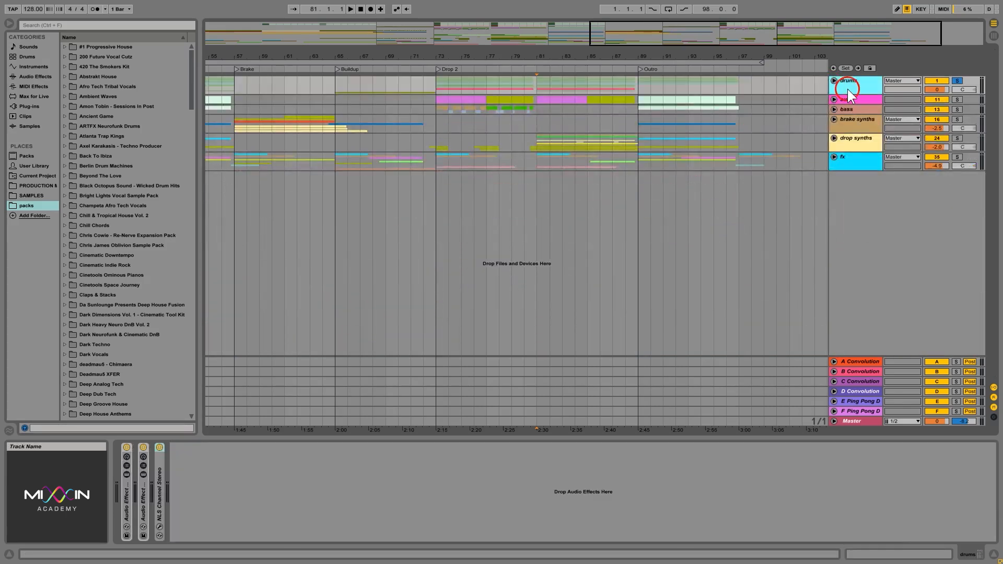
left_click(862, 100)
left_click(852, 84)
left_click(843, 80)
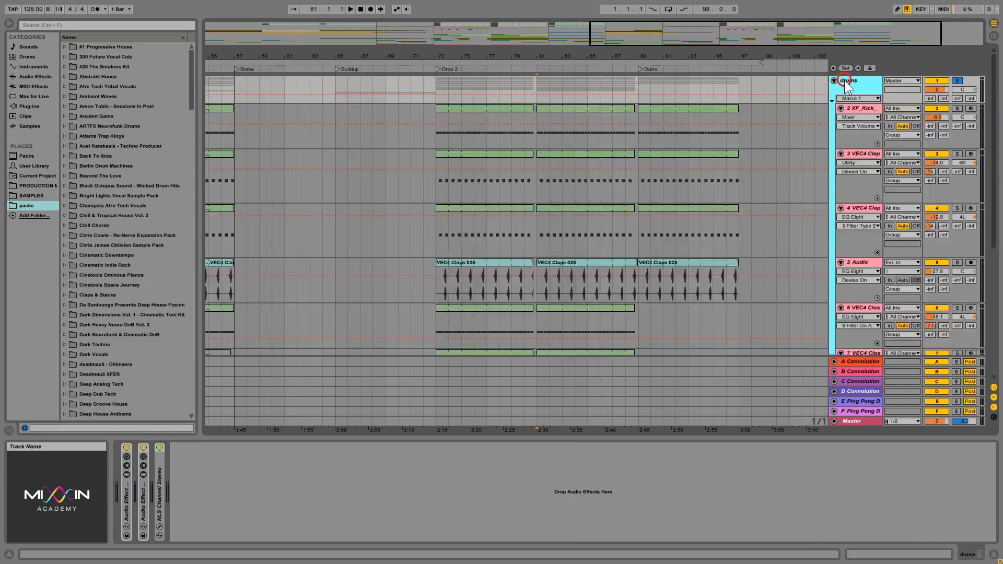
- Show the devices of the clap on track 3 and highlight its VEC4 Claps 007 sampler and Utility
left_click(538, 190)
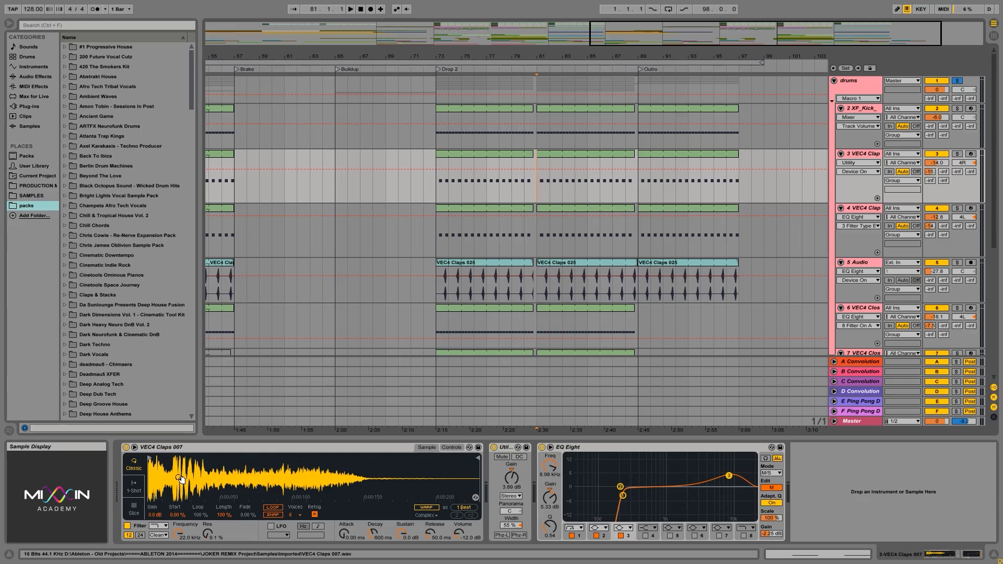
left_click(246, 447)
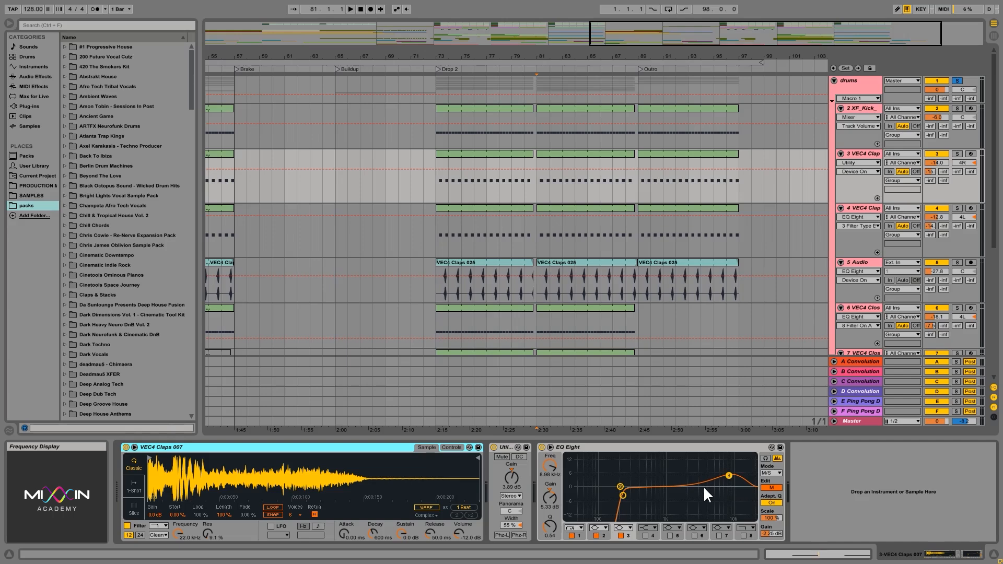
left_click(509, 448)
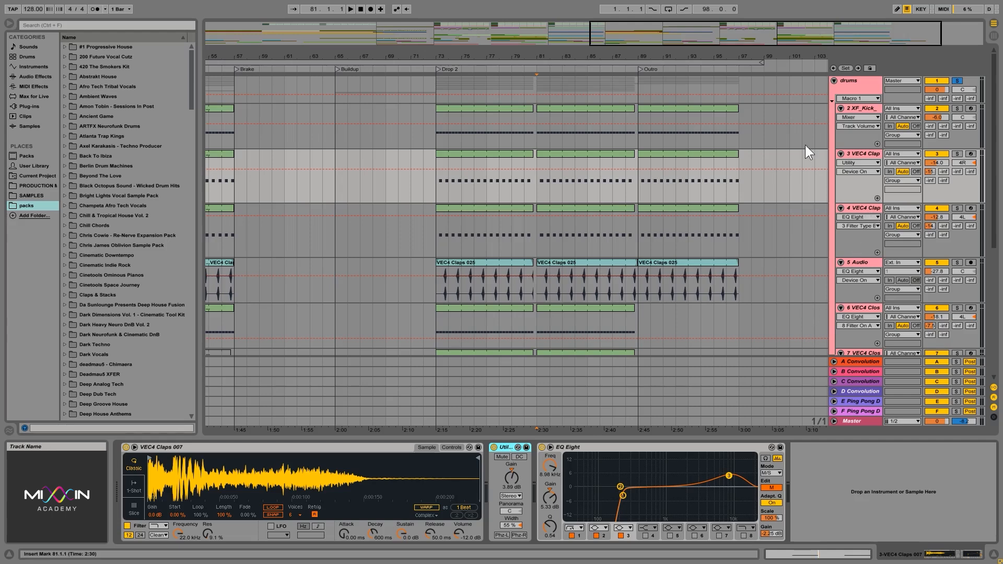
- Fold the drums group and view the device chains of the sub, bass, brake synths, drop synths and fx groups
left_click(833, 81)
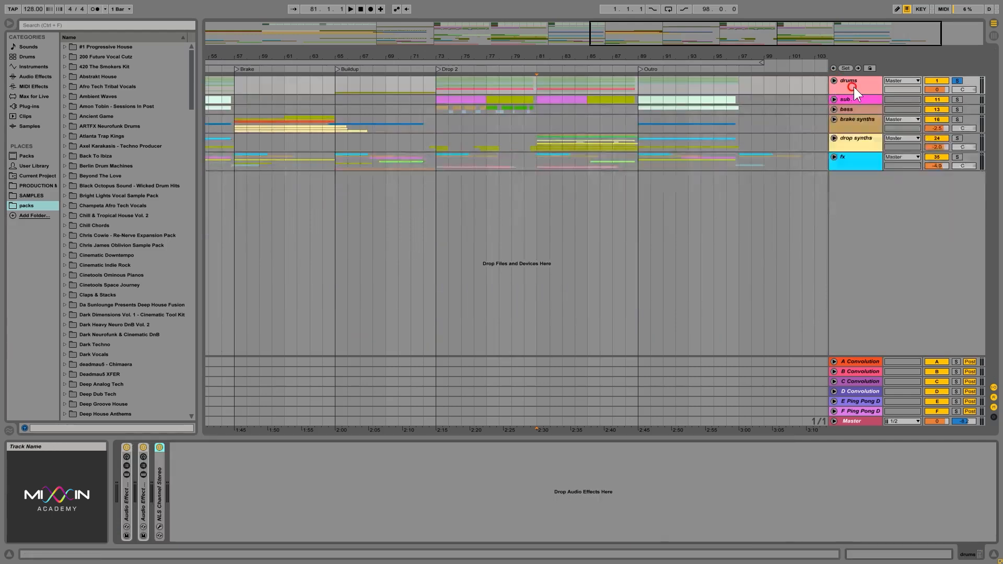
left_click(856, 98)
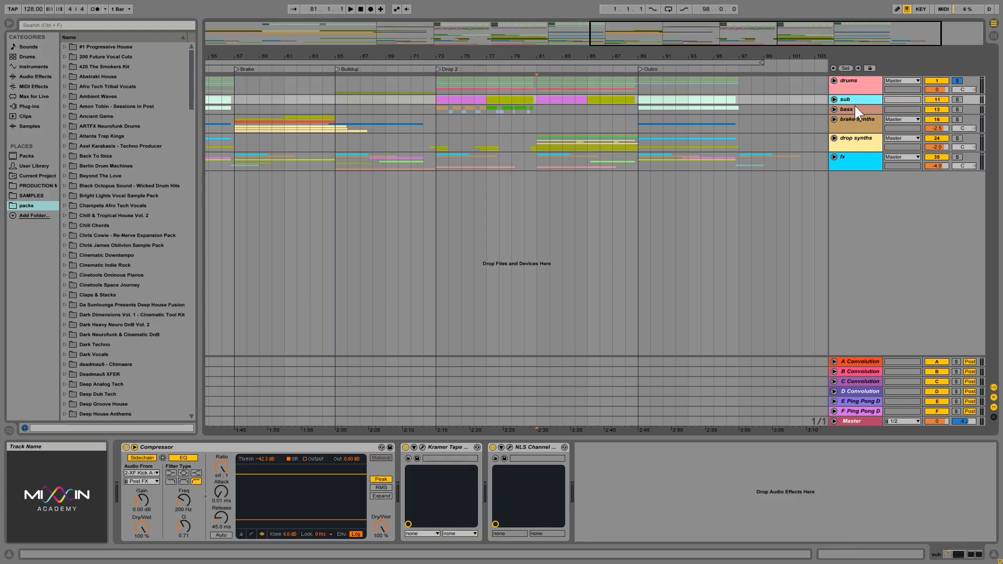
left_click(855, 110)
left_click(854, 121)
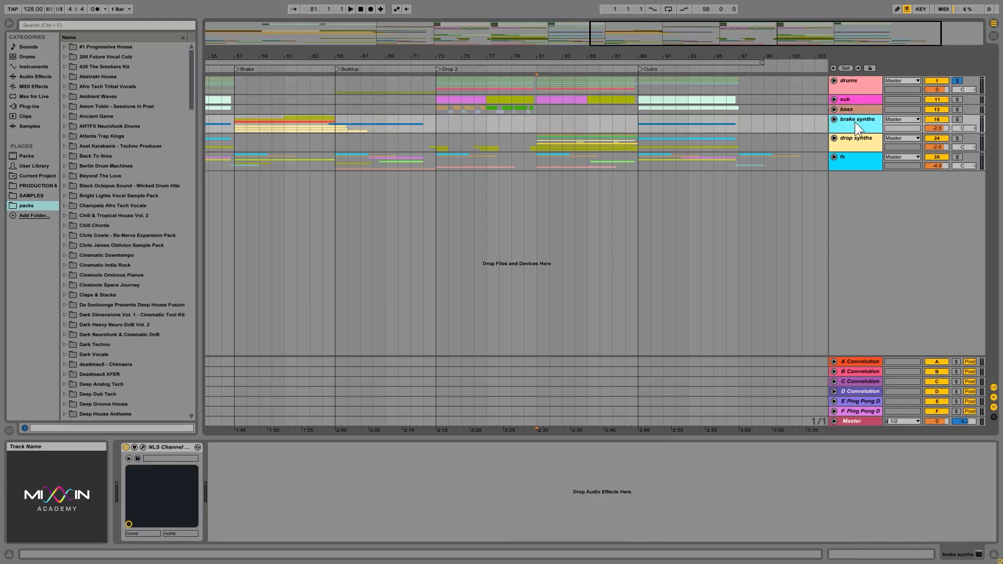
left_click(854, 141)
left_click(851, 160)
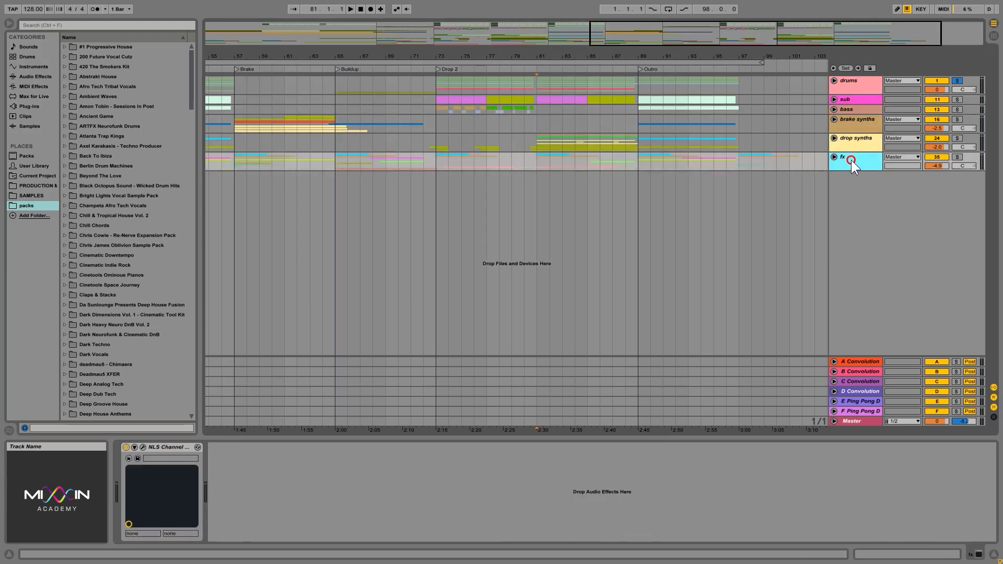
- Review the brake synths, bass, sub and drop synths group devices again, ending on the drums group's chain
left_click(857, 123)
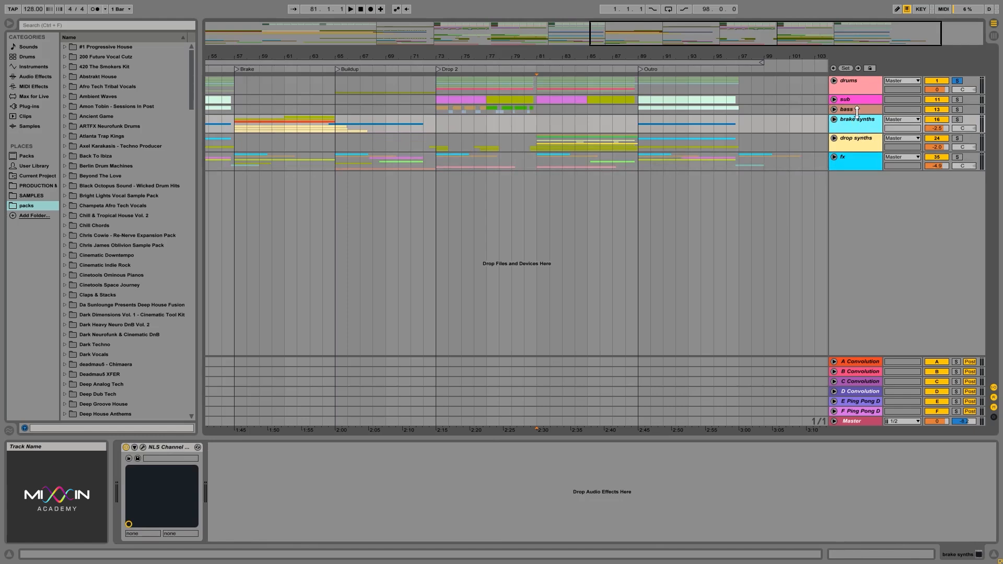
left_click(857, 110)
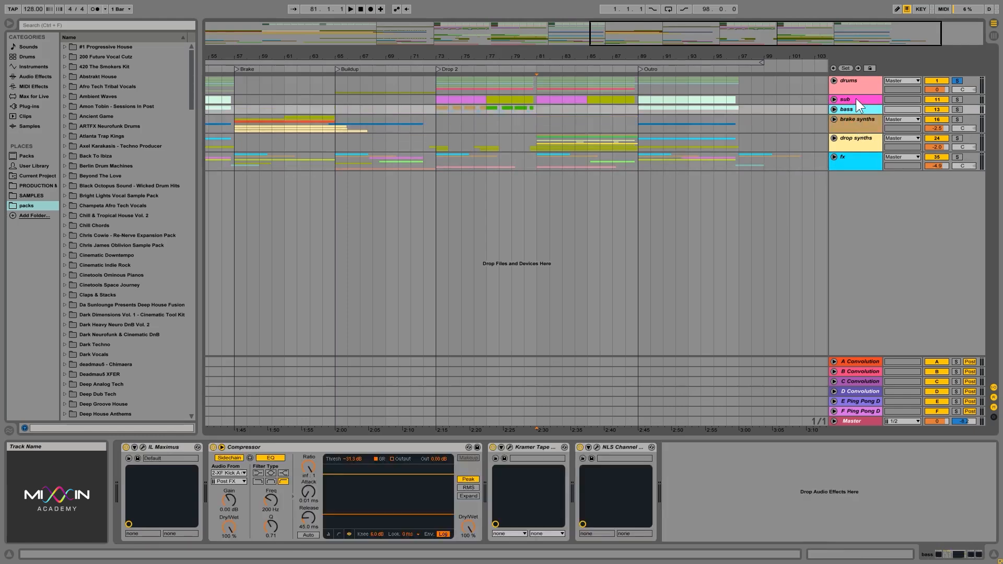
left_click(855, 98)
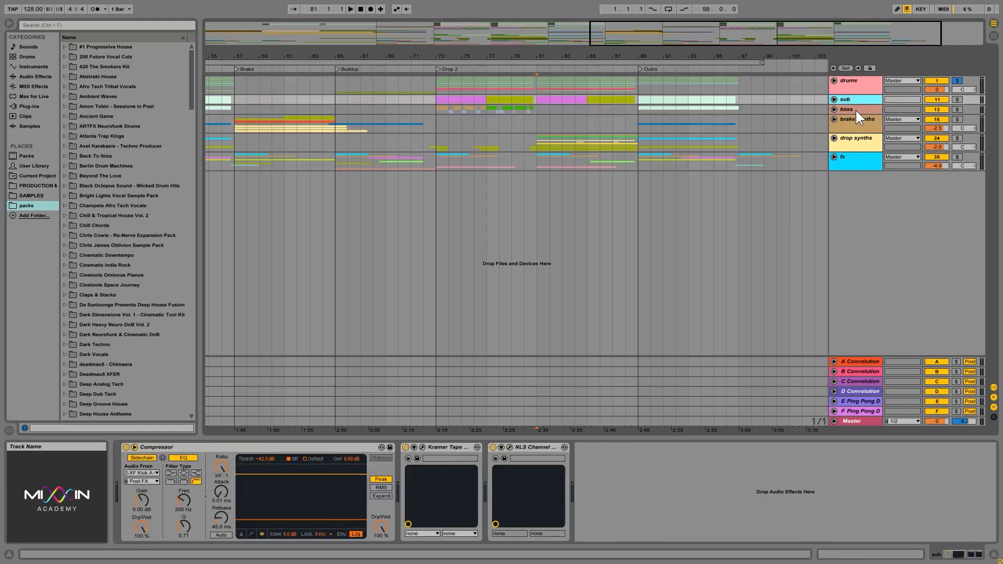
left_click(855, 112)
left_click(853, 128)
left_click(853, 141)
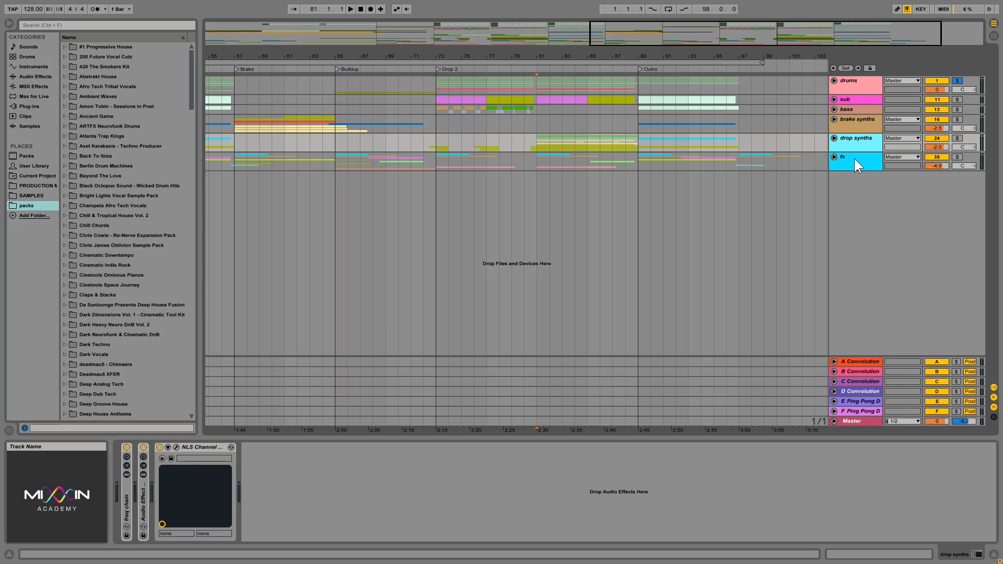
left_click(864, 87)
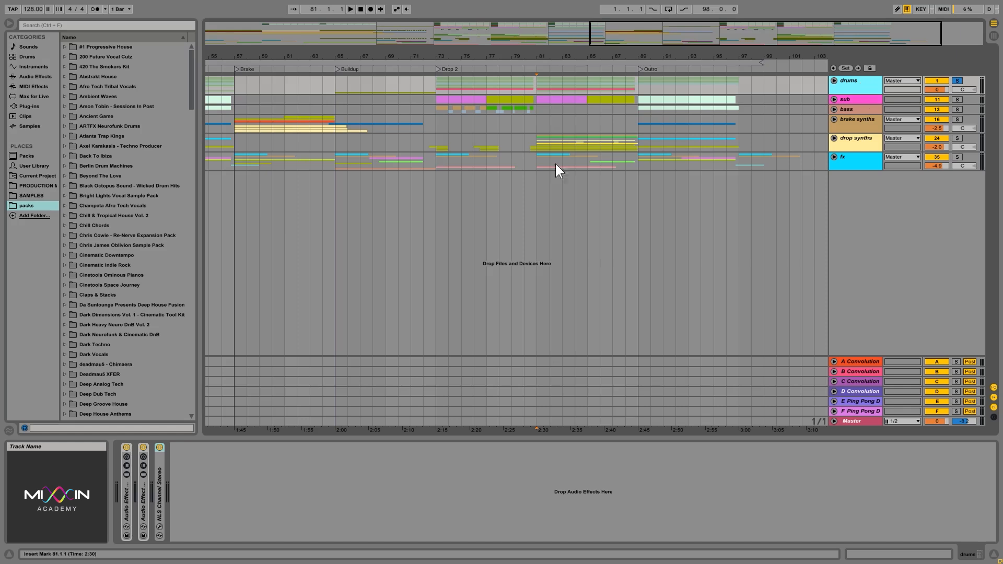
- Look at the NLS Channel Stereo on the drums group, and highlight the Compressor on the sub group
double_click(158, 500)
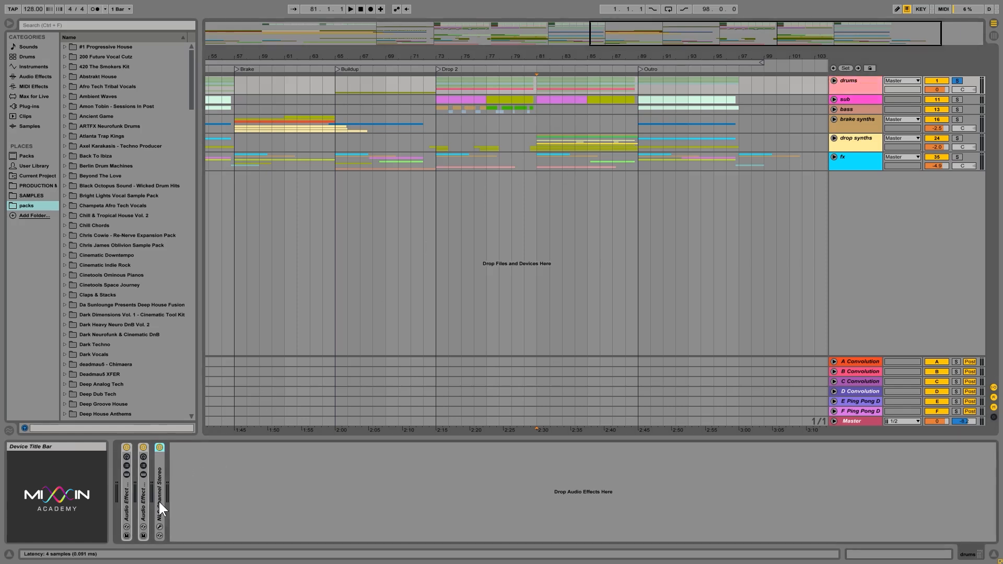
double_click(187, 448)
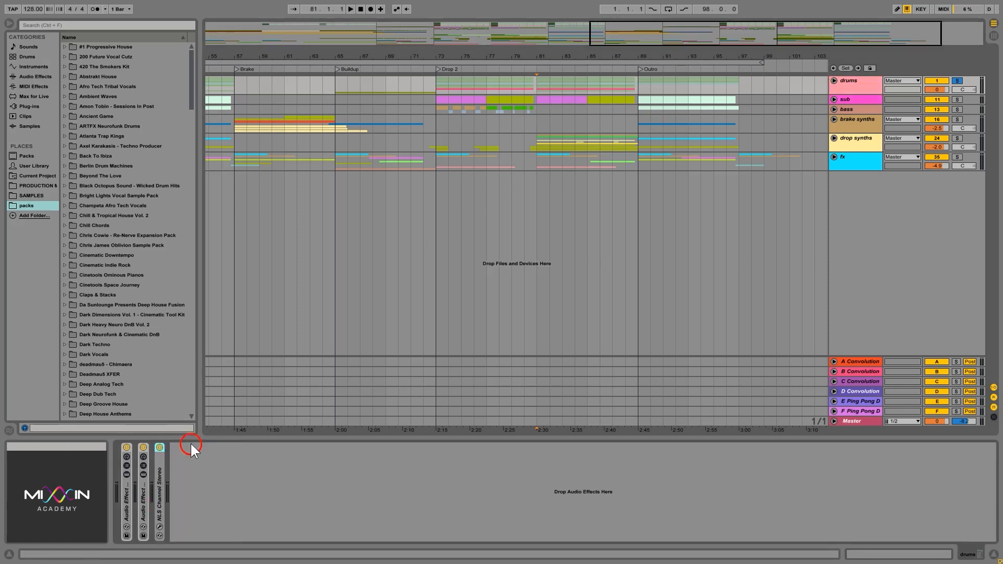
left_click(863, 98)
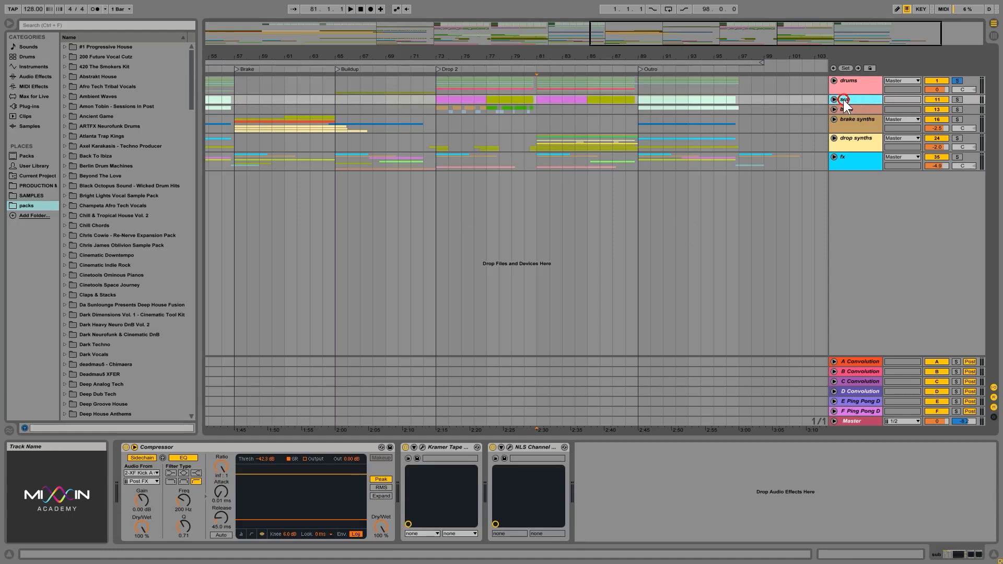
left_click(239, 450)
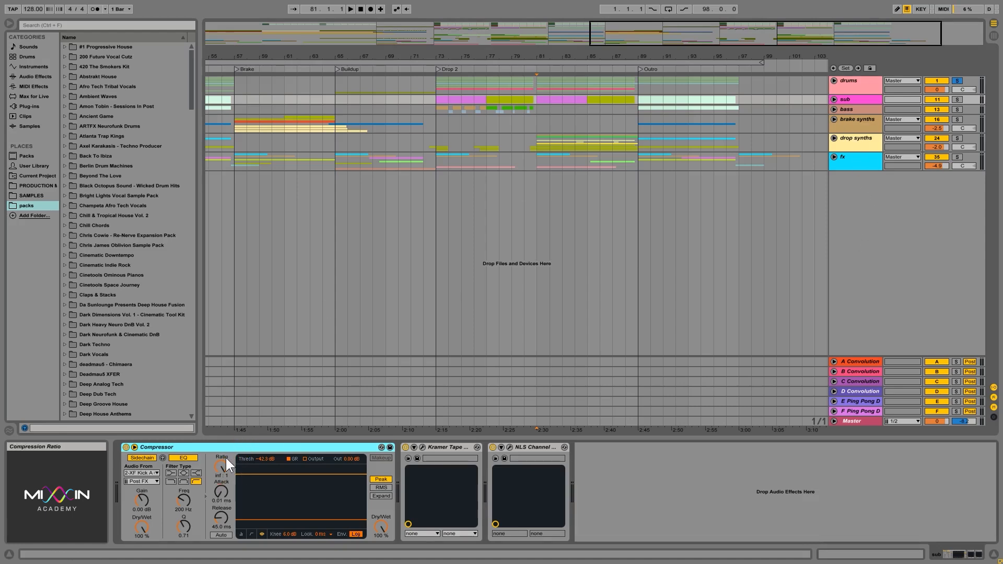
- Unfold the sub group, view the sub track's devices, and return to the sidechained Compressor on the group
left_click(834, 100)
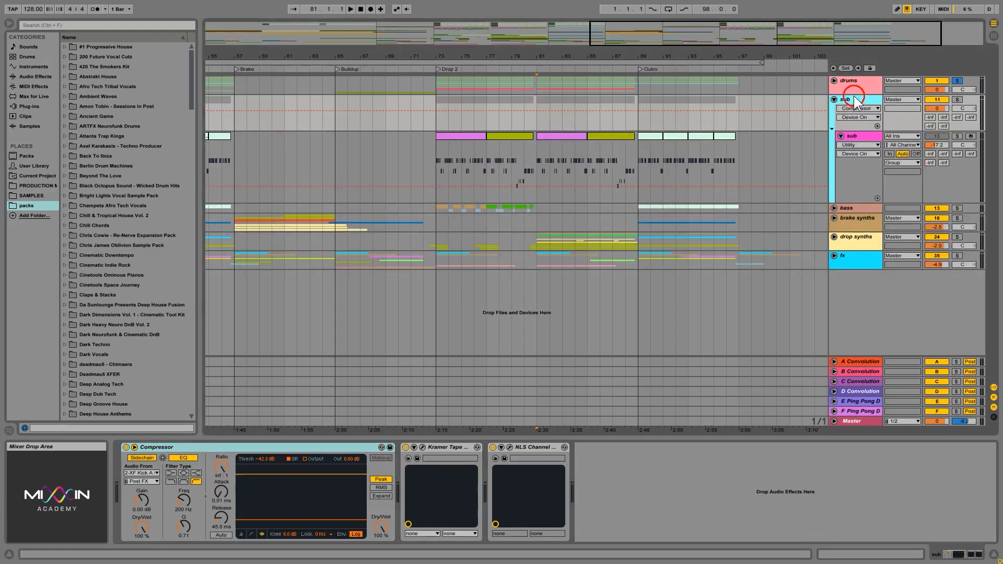
left_click(850, 134)
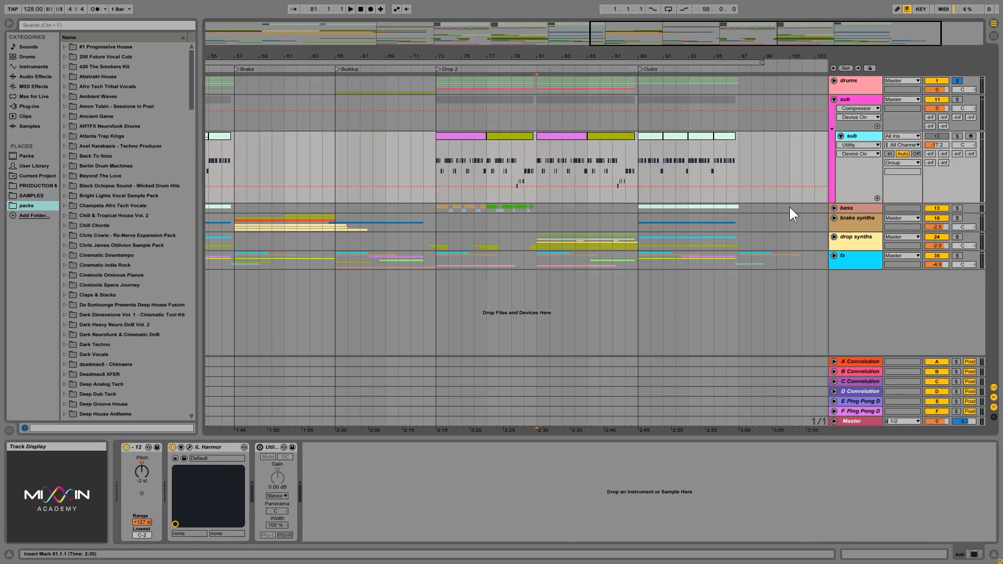
left_click(852, 101)
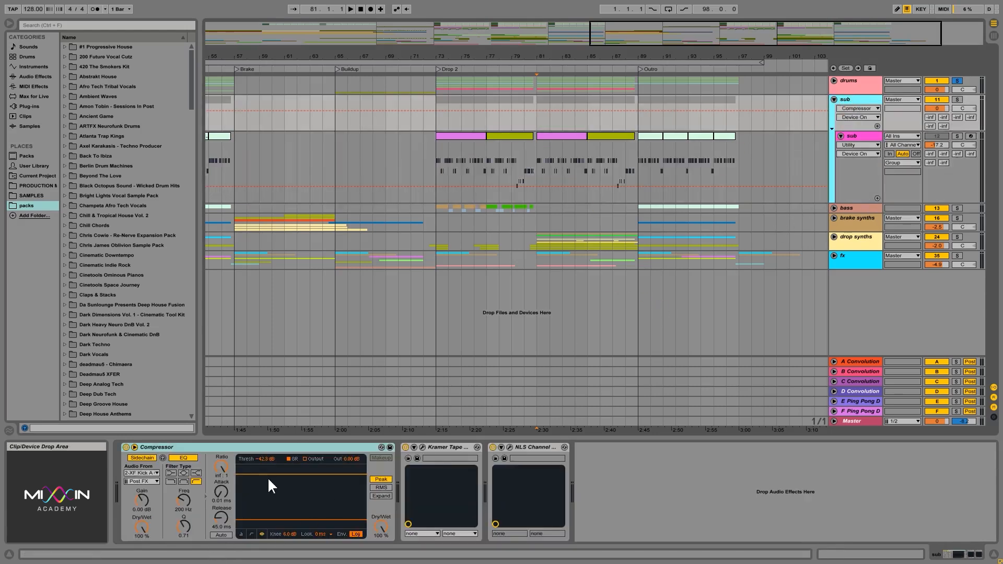
left_click(254, 452)
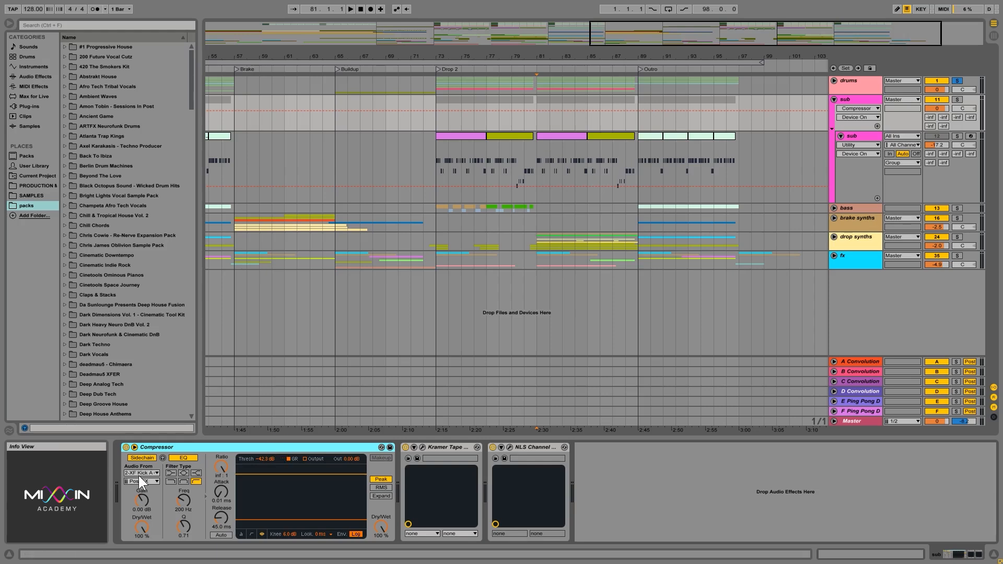
- Place the insert marker at Drop 2 on bar 73, review the sub track and group devices, and fold the sub group
left_click(436, 82)
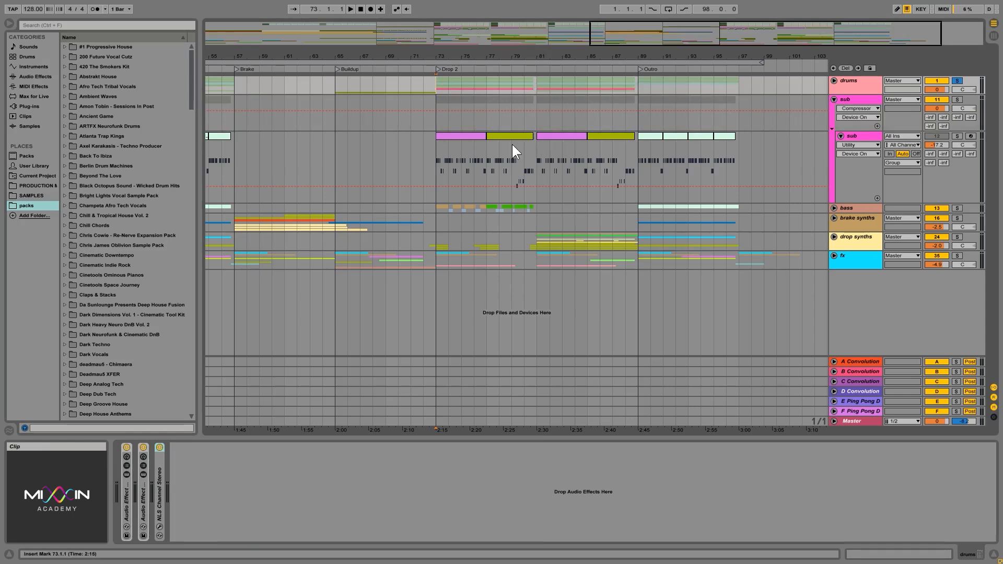
left_click(436, 161)
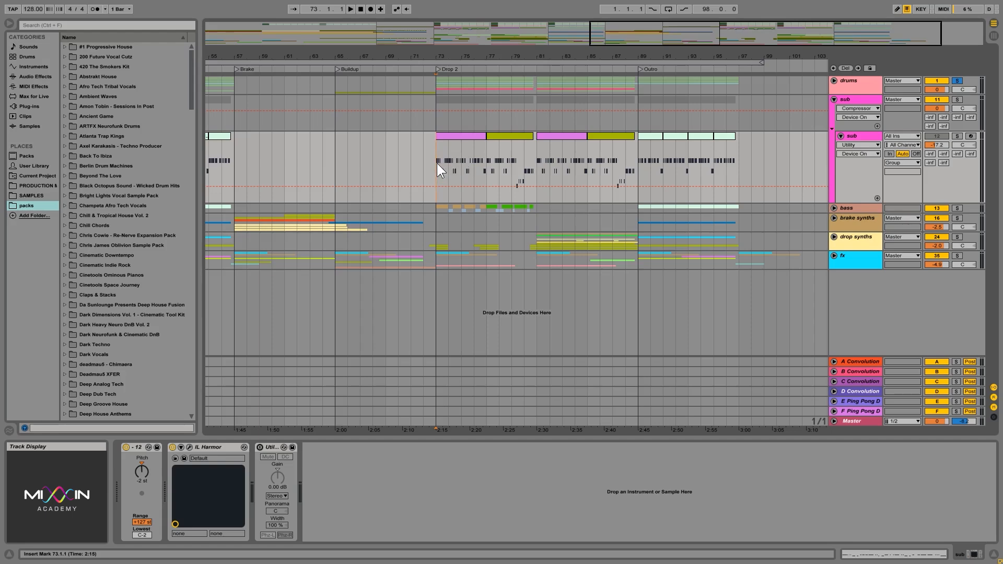
left_click(855, 100)
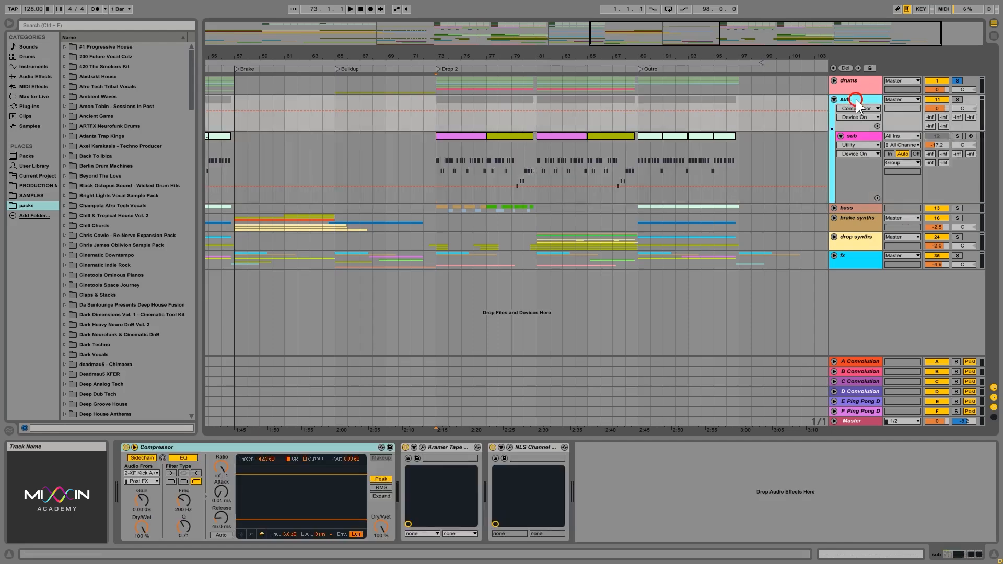
left_click(858, 139)
left_click(834, 99)
- Compare the device chains of the brake synths and bass groups, and unfold the bass group
left_click(849, 125)
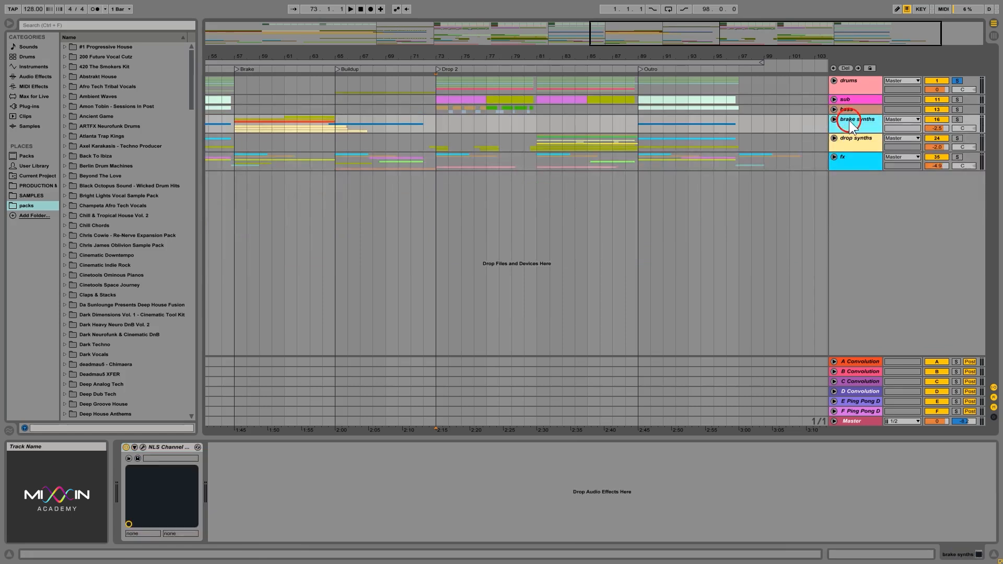
left_click(845, 110)
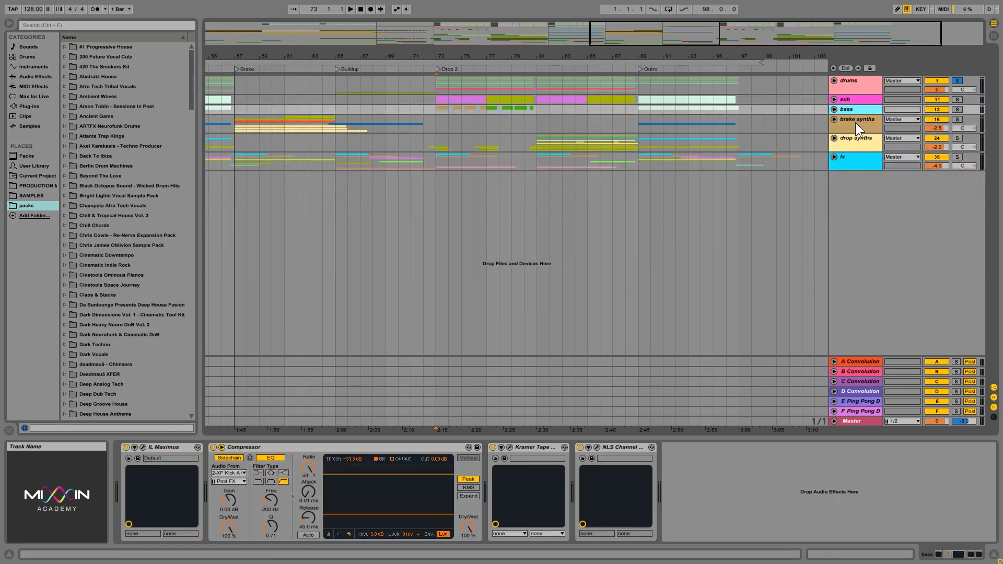
left_click(860, 127)
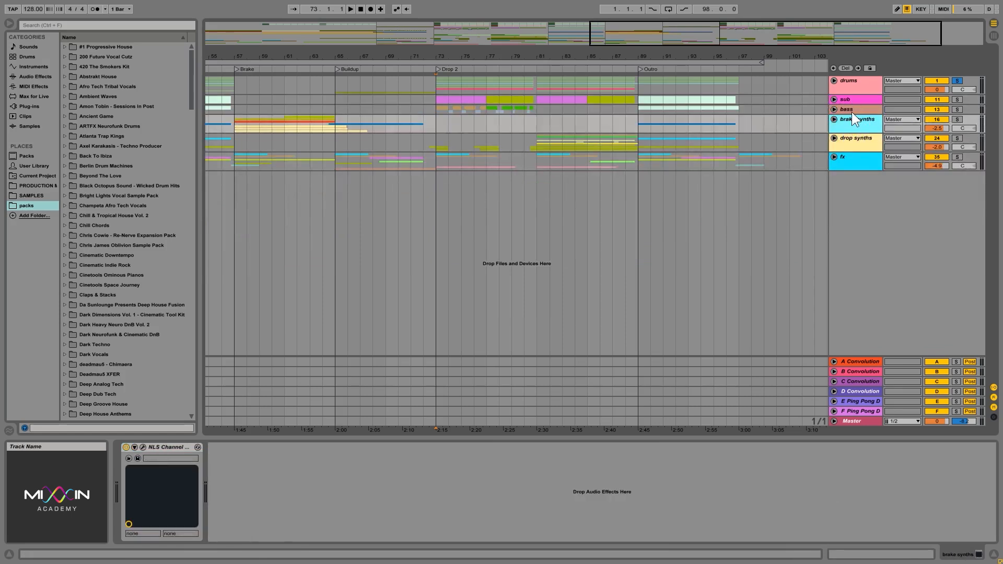
left_click(839, 111)
left_click(835, 110)
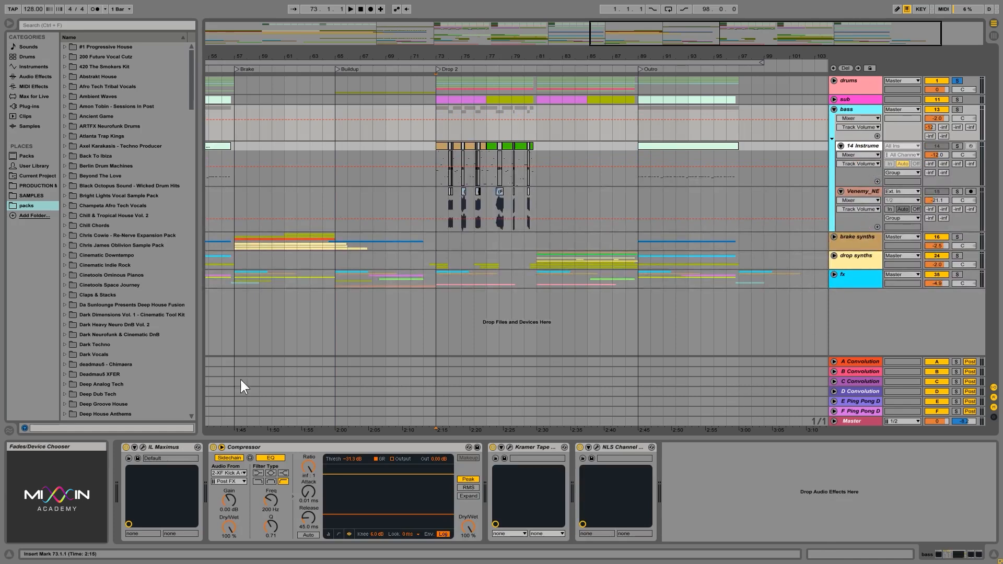
- Open the IL Maximus plug-in of the bass group and move its window over the arrangement
left_click(142, 447)
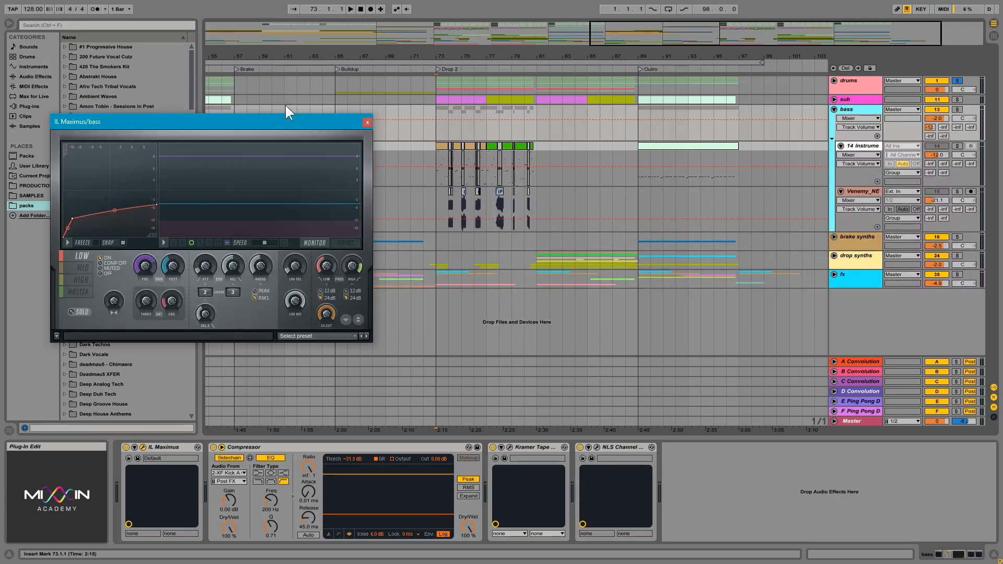
left_click(279, 125)
left_click_drag(278, 124, 576, 146)
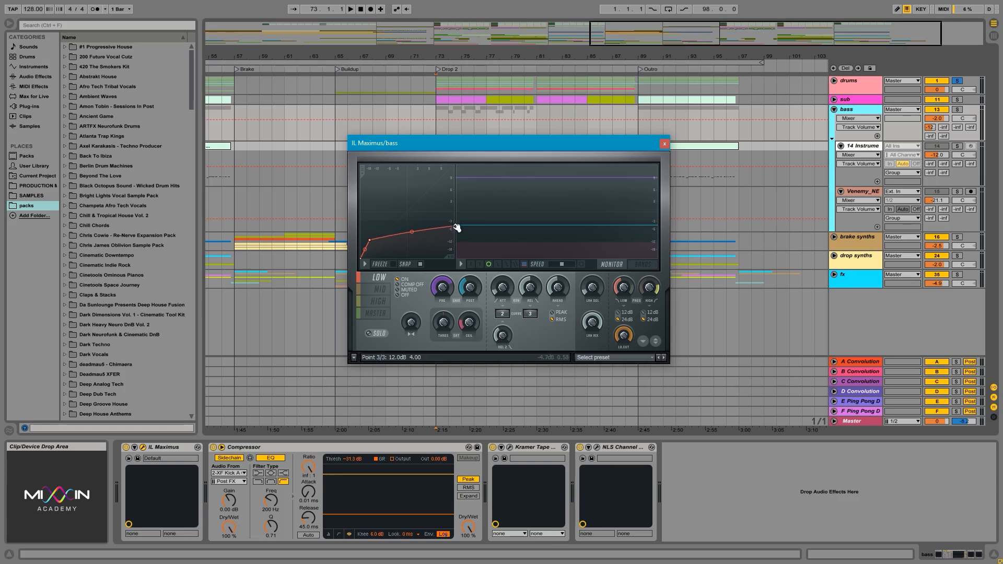
- Look through the compression curves of Maximus's low, mid, high and master bands, ending on the master band
left_click(380, 317)
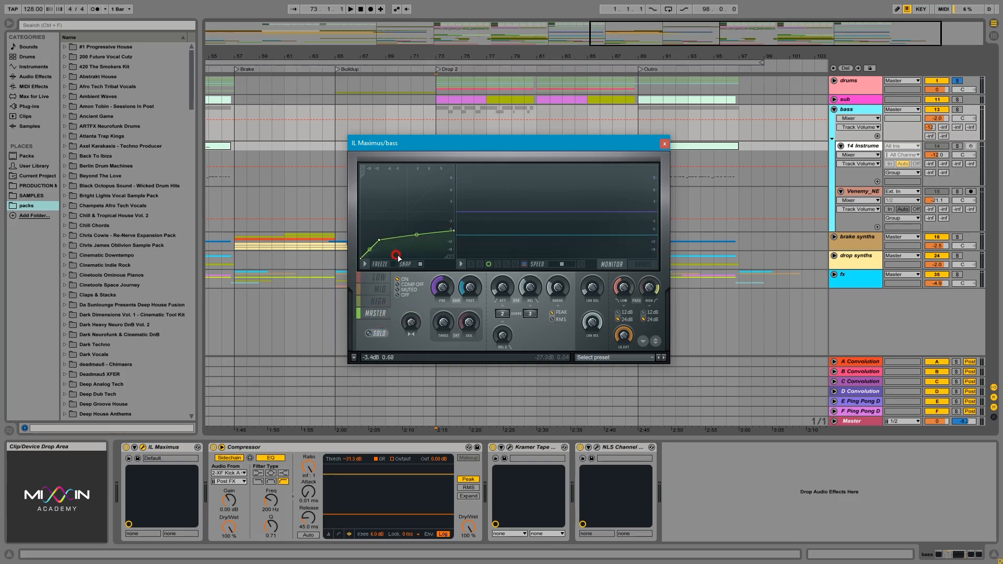
left_click(380, 278)
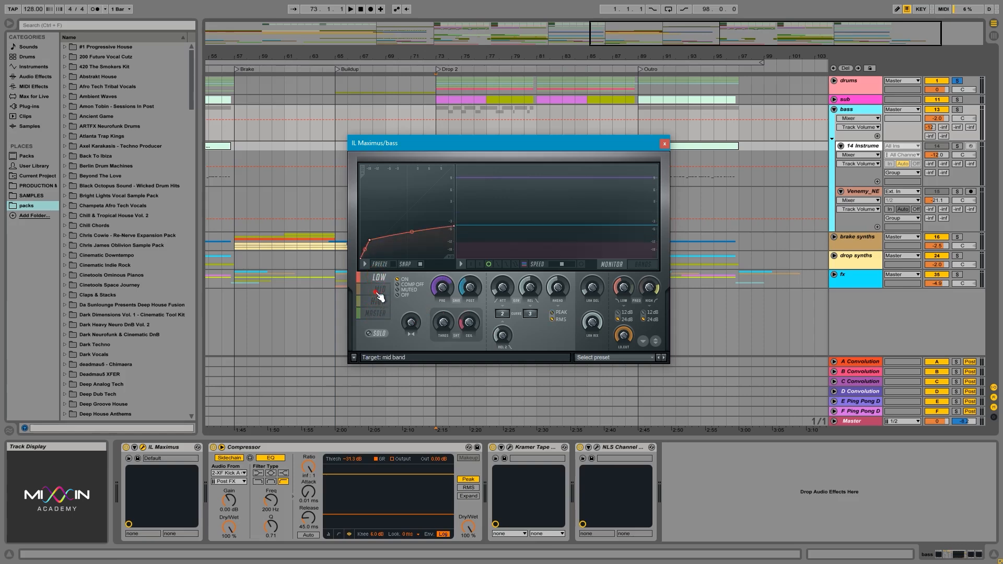
left_click(378, 295)
left_click(378, 302)
left_click(378, 314)
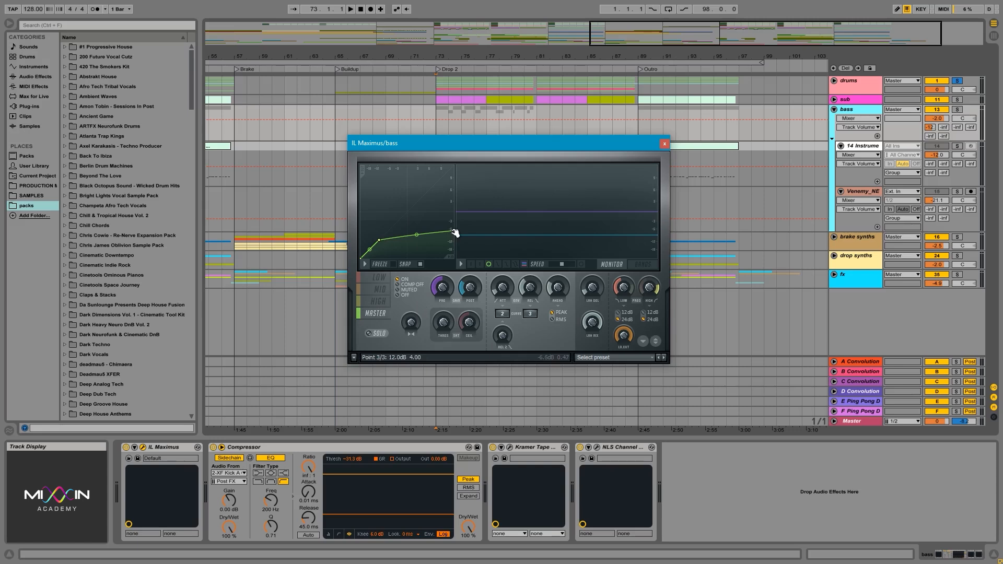
- Reshape Maximus's master curve into a straight diagonal line without any compression
left_click_drag(454, 233, 470, 156)
left_click_drag(417, 205, 416, 202)
left_click_drag(379, 239, 408, 213)
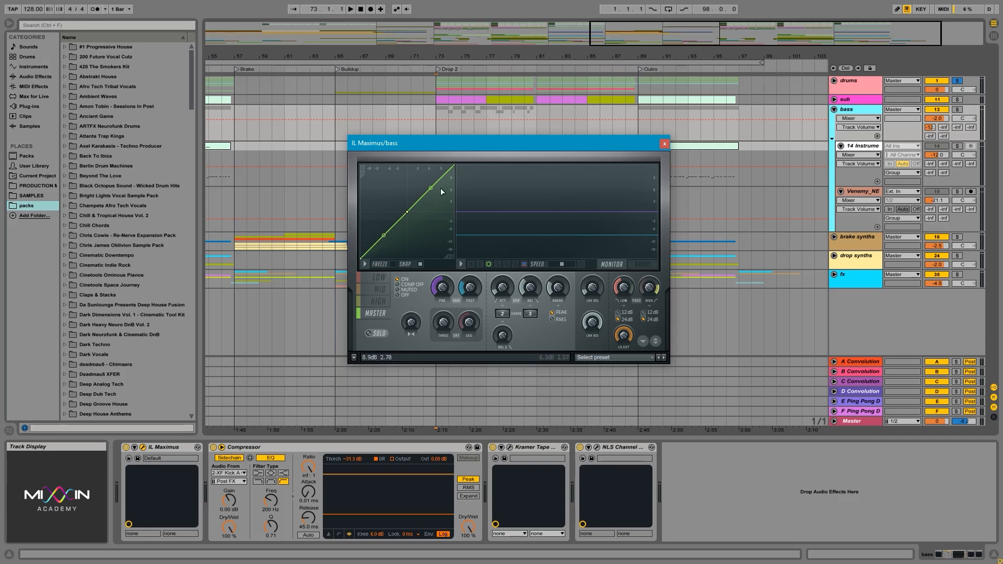
- Lower the master curve's end point to 0 dB and demonstrate different knee positions, ending with a moderate bend
left_click_drag(454, 167, 459, 213)
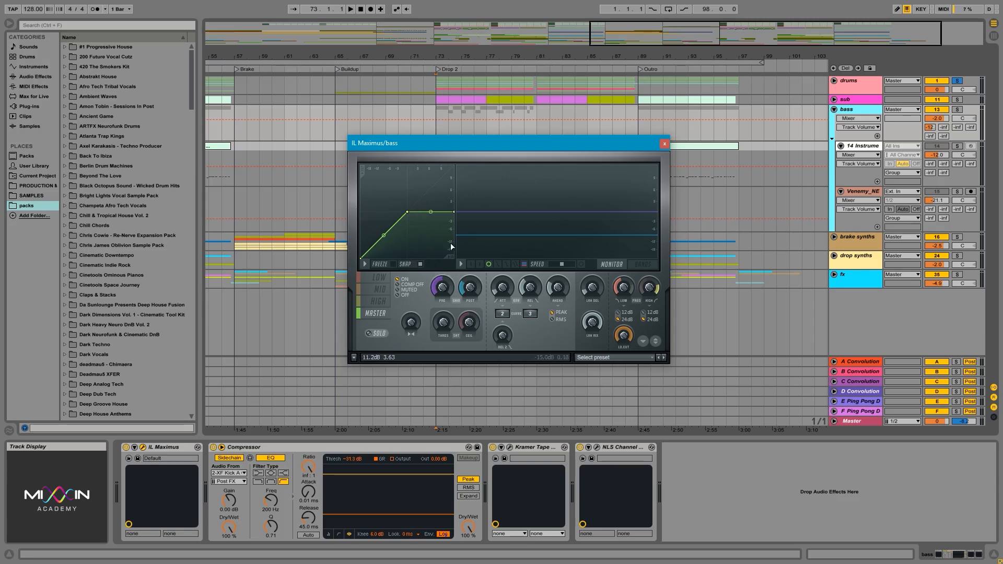
left_click_drag(454, 212, 393, 232)
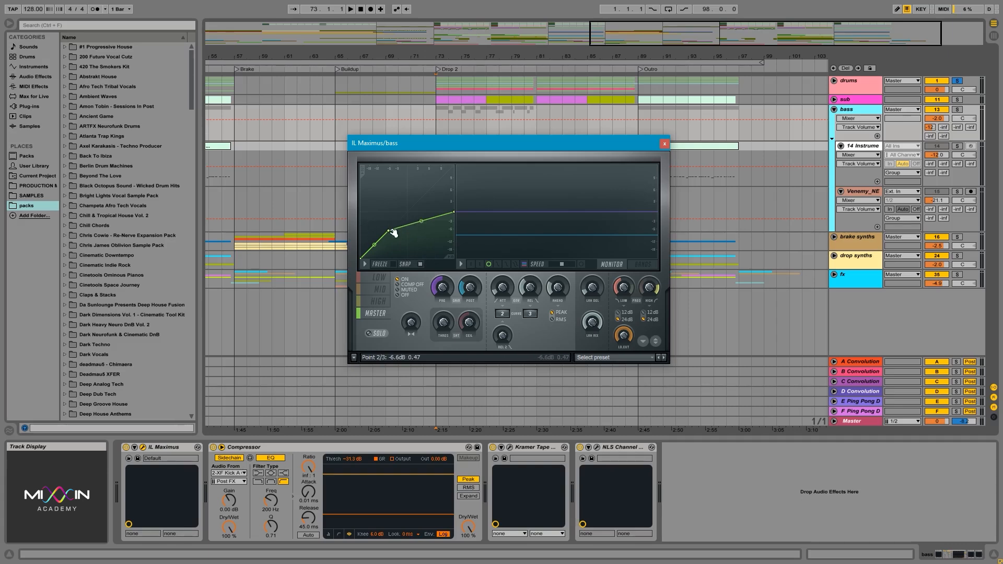
left_click_drag(393, 233, 379, 212)
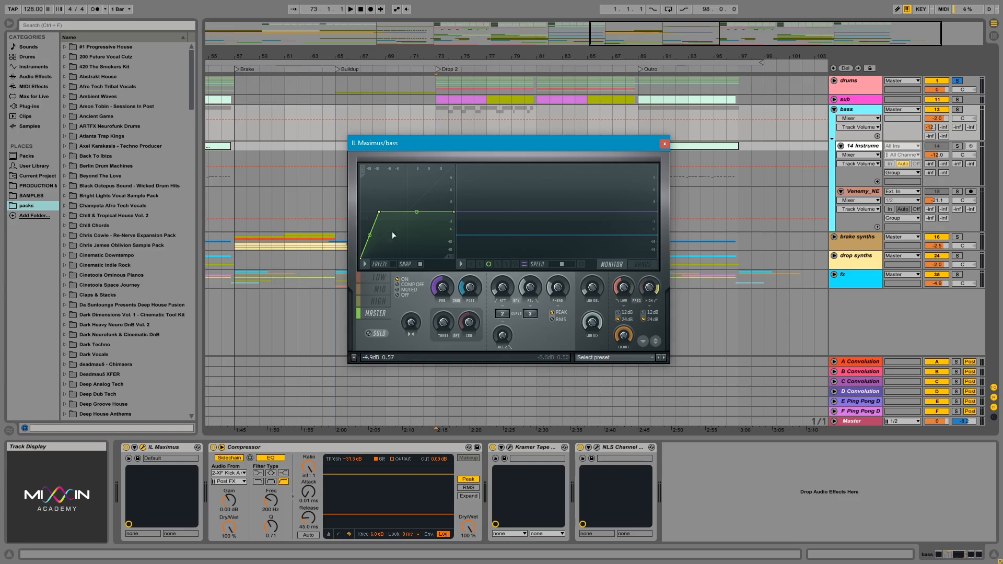
mouse_move(376, 213)
left_mouse_down()
mouse_move(396, 209)
mouse_move(380, 224)
left_mouse_up()
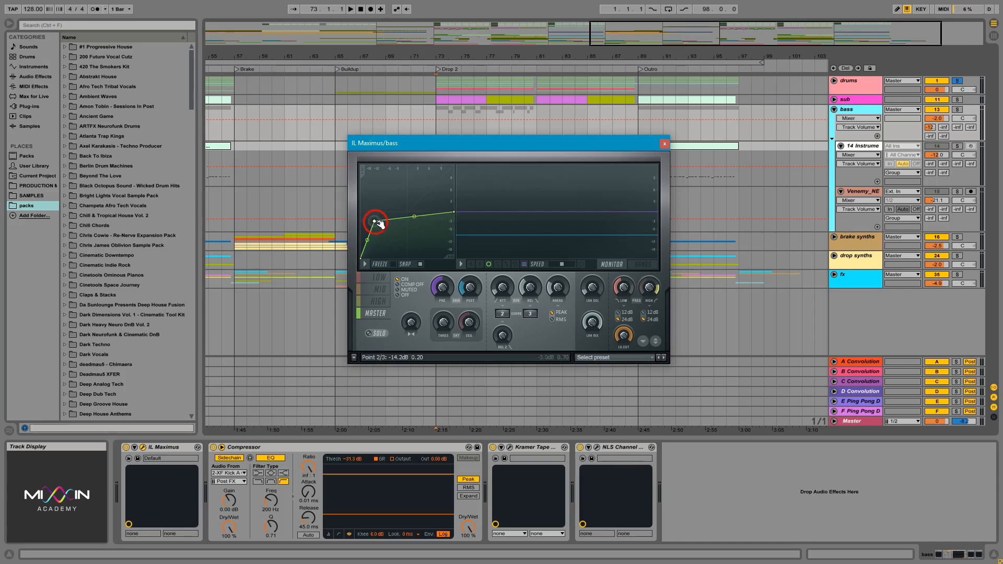
left_click_drag(374, 222, 394, 227)
- Check the low, mid and high bands again, and move the master curve's knee to about -4.7 dB
left_click(382, 278)
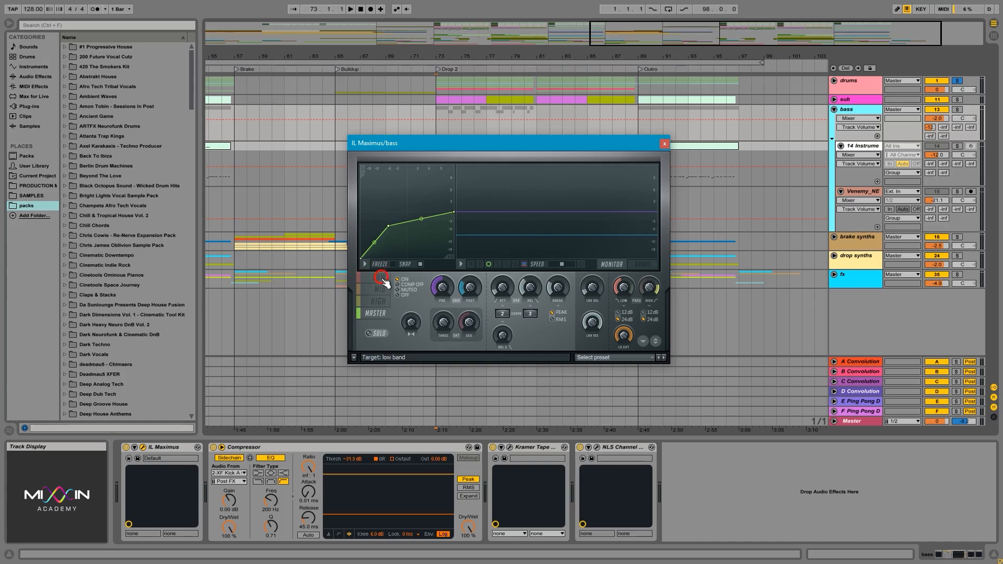
left_click(379, 289)
left_click(378, 299)
left_click(377, 312)
left_click_drag(386, 224, 396, 226)
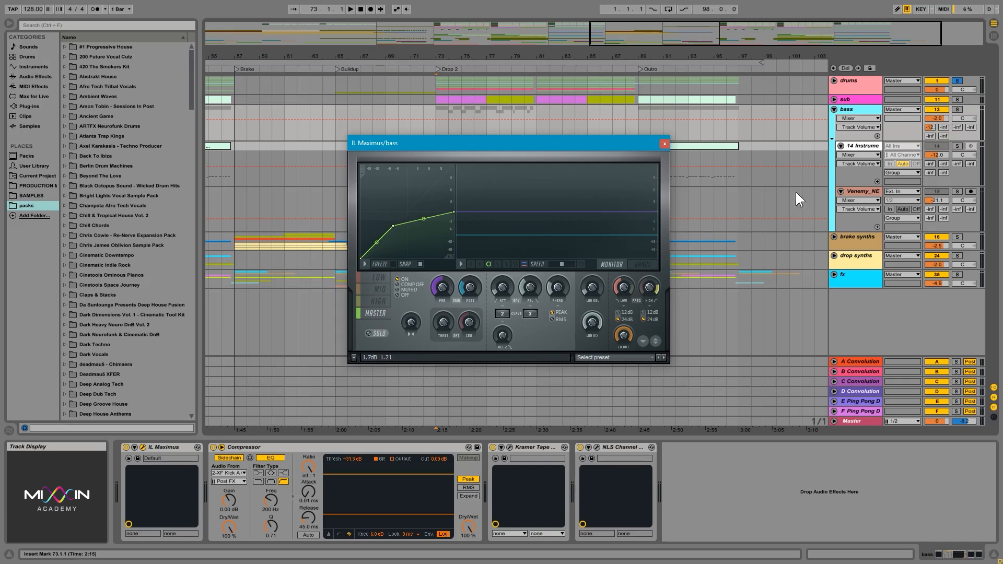
- Solo the bass group and play it from Drop 2 at bar 73
left_click(857, 112)
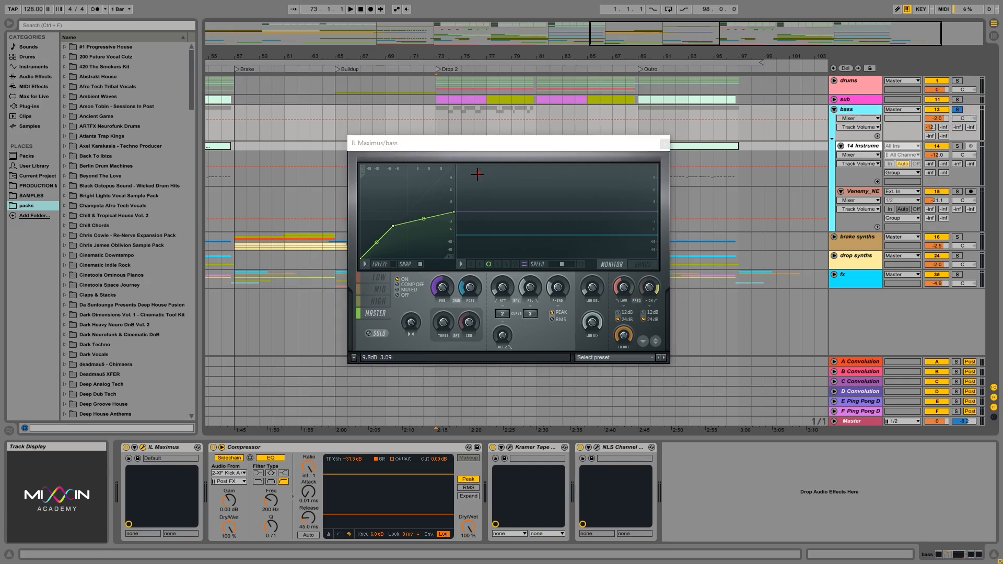
key("space")
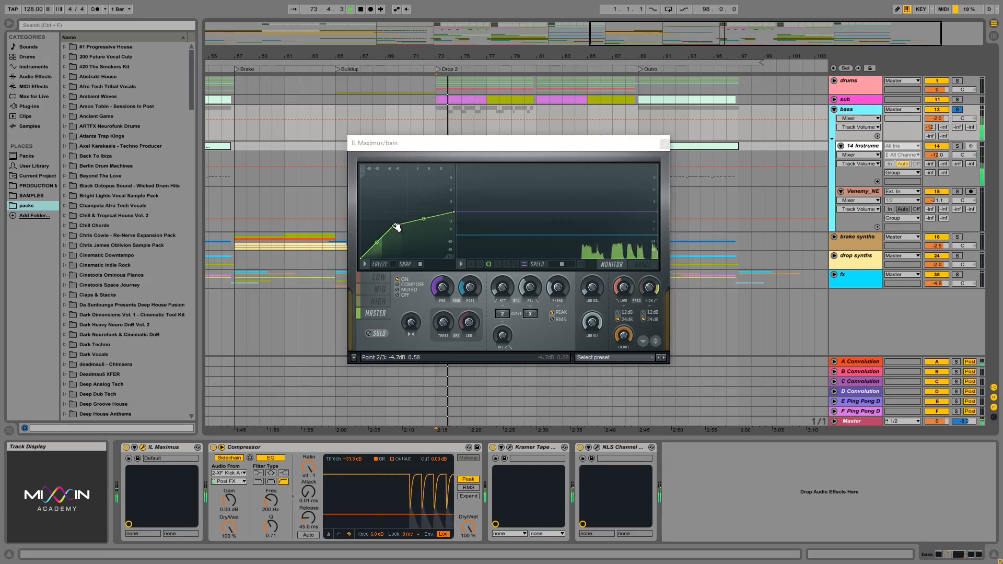
- Flatten the master curve by moving its knee to -INF dB input and 0 dB output, and audition the bass with it
left_click_drag(396, 227, 365, 226)
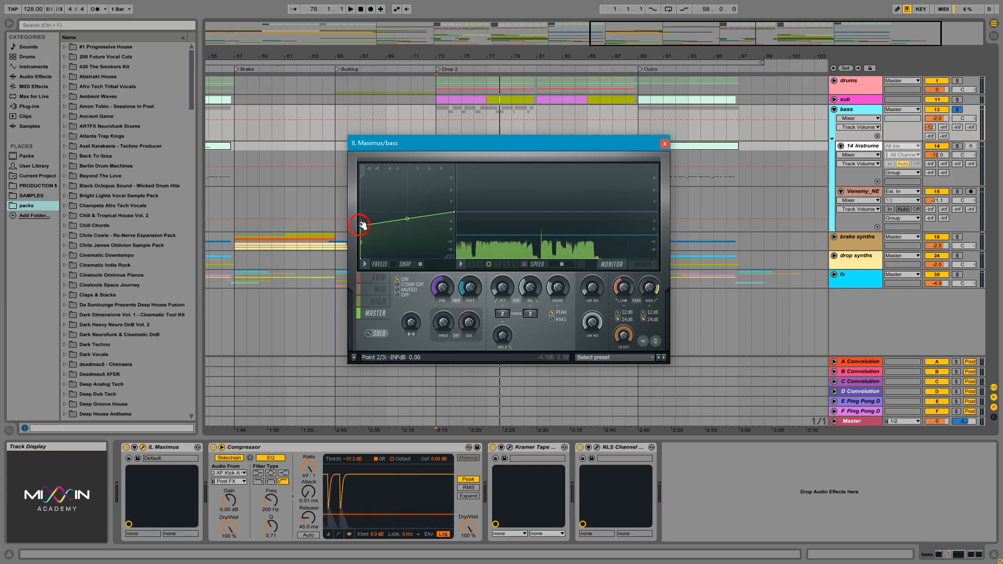
left_click_drag(361, 225, 360, 212)
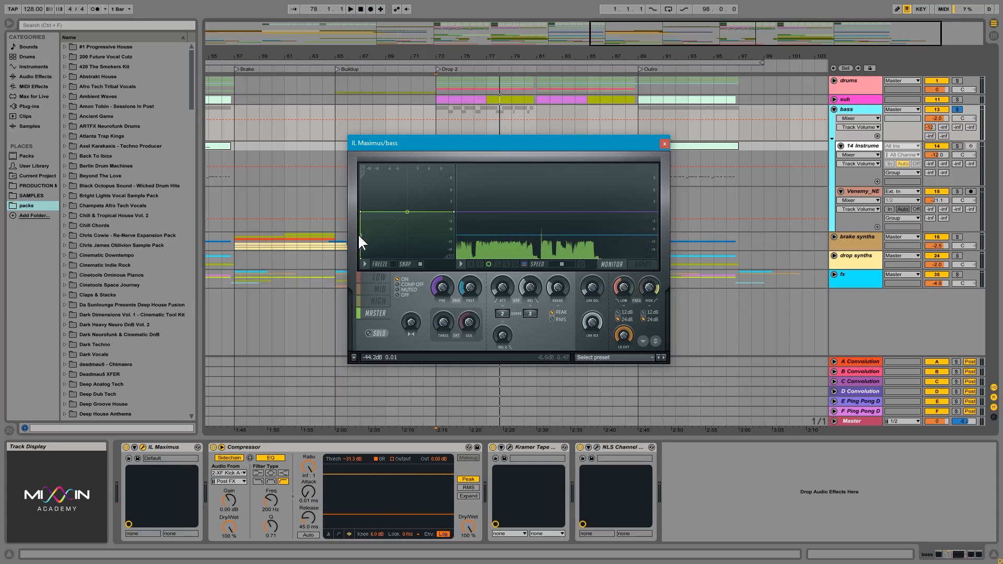
key("space")
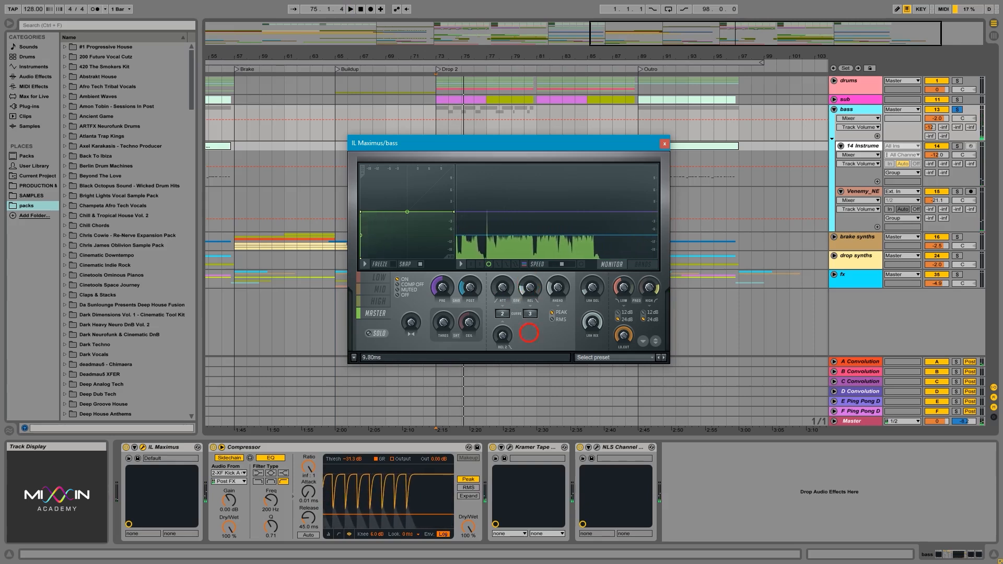
key("space")
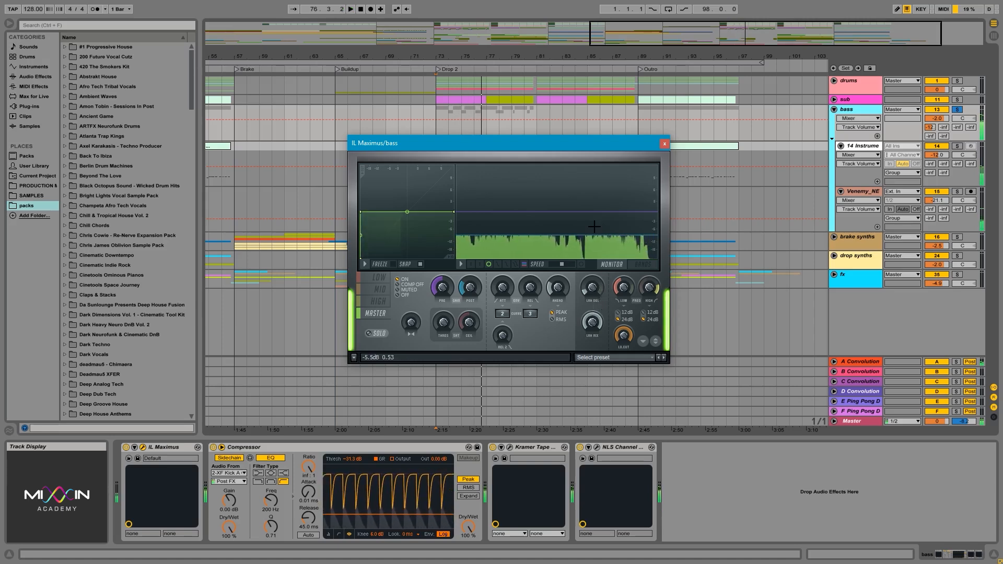
key("space")
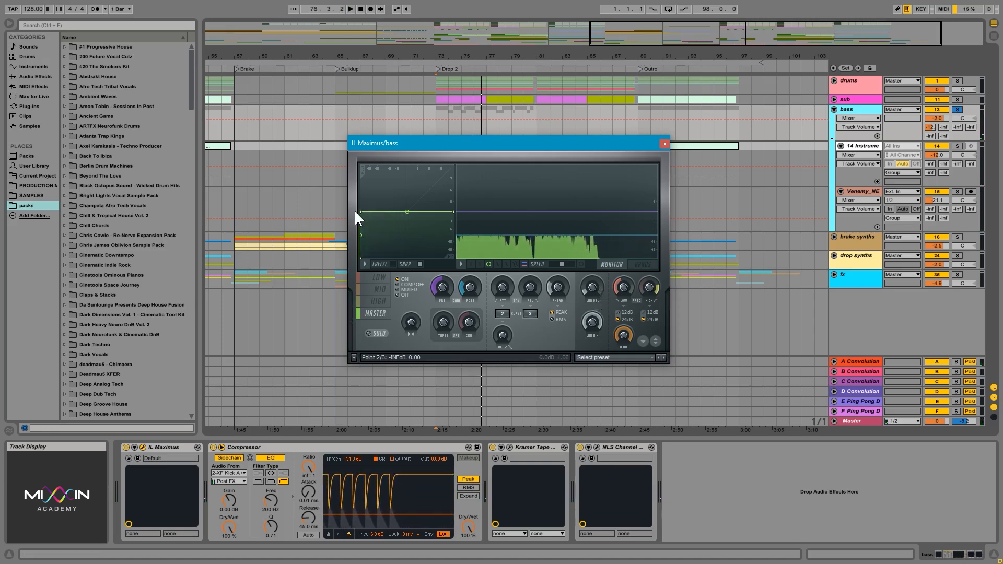
- Pull the master curve's knee back down to a gentler compression bend and audition the bass again
left_click_drag(366, 214, 382, 229)
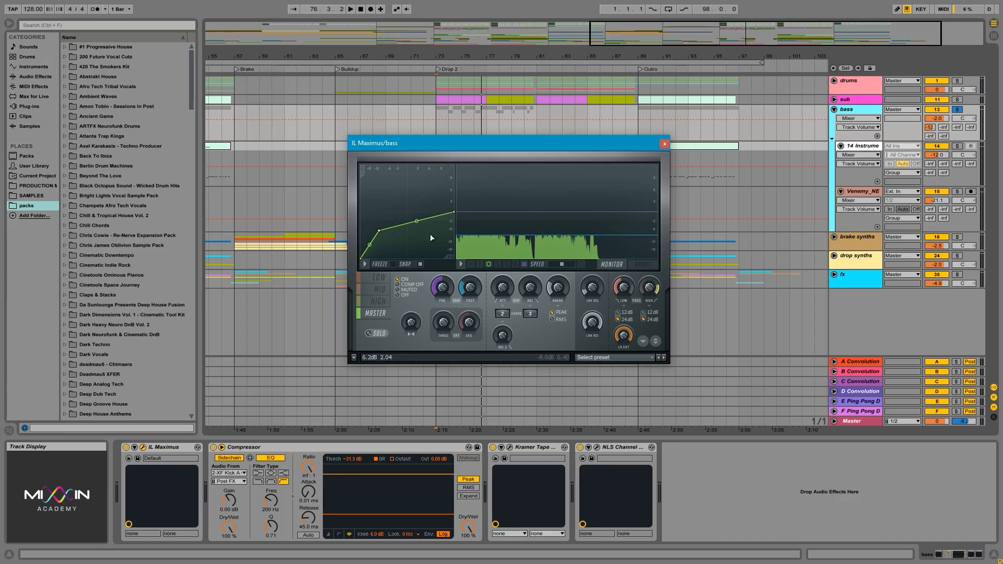
key("space")
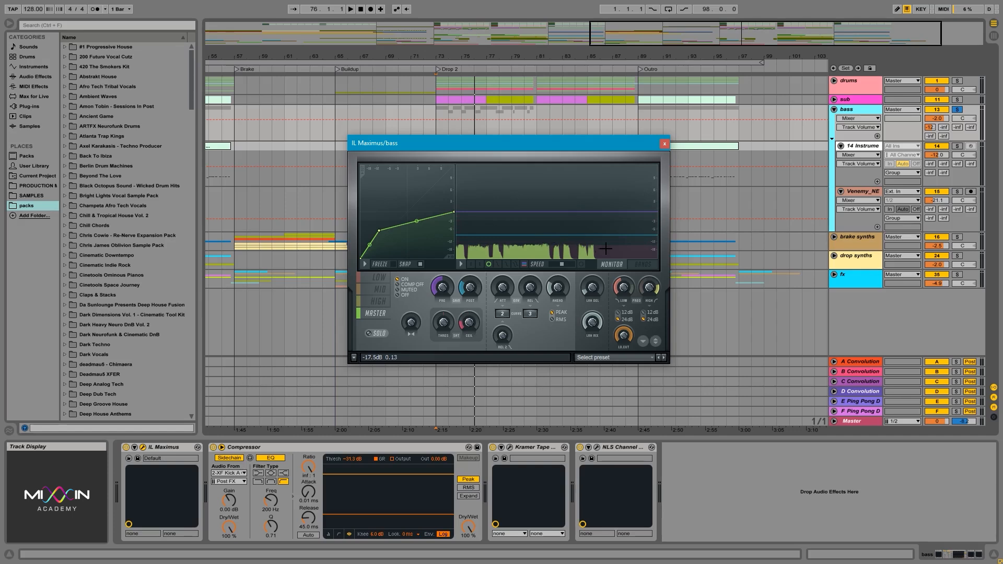
- Play the soloed bass group from Drop 2 again to hear the master curve's compression
key("space")
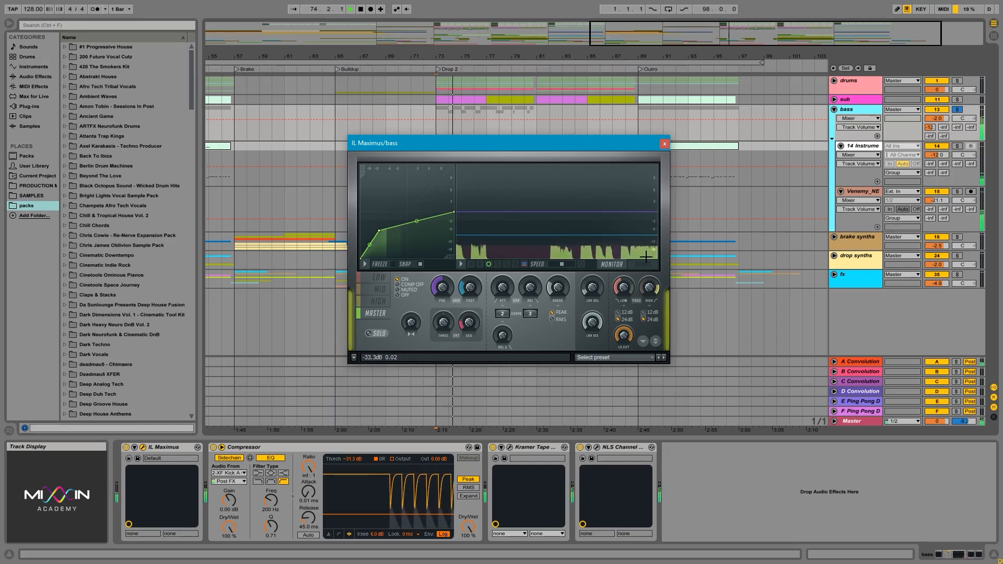
key("space")
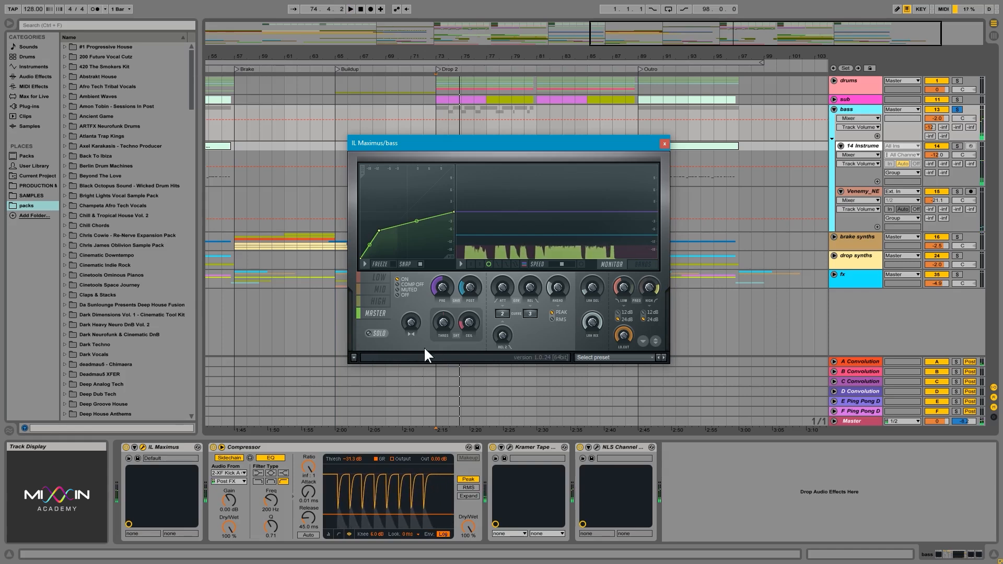
key("space")
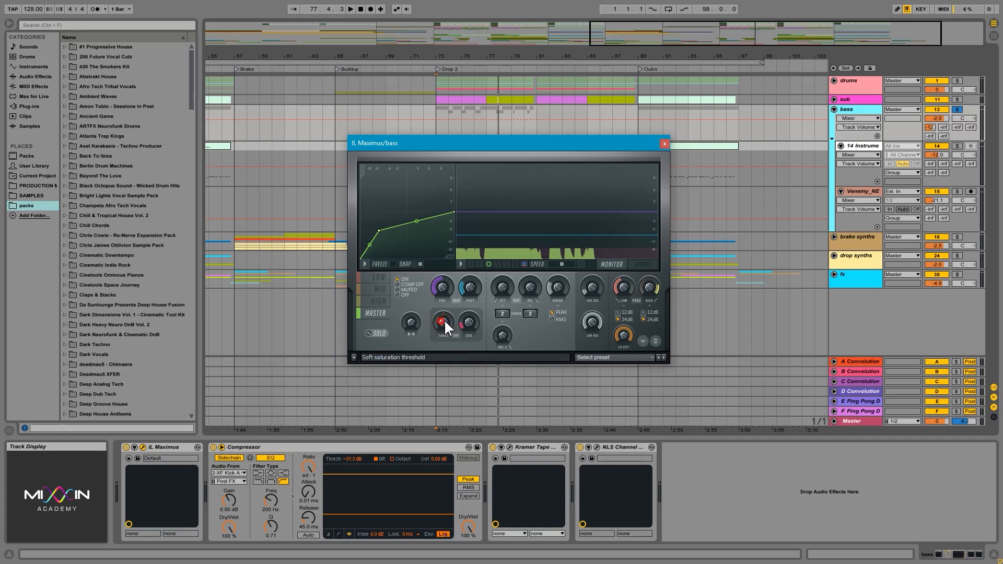
- Try a higher soft saturation ceiling on the Maximus master band during playback, lower it again and close the plugin window
left_click_drag(472, 321, 471, 321)
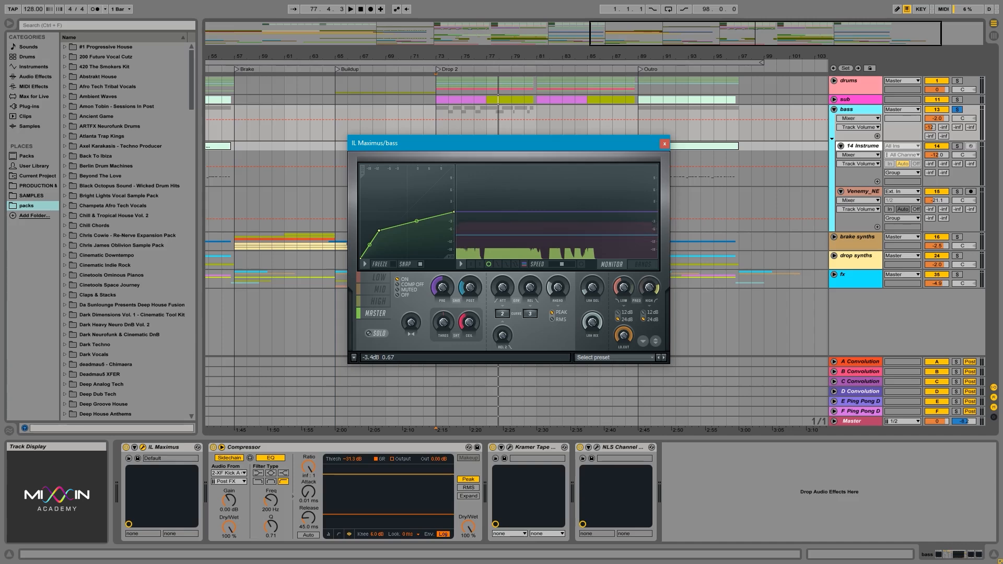
key("space")
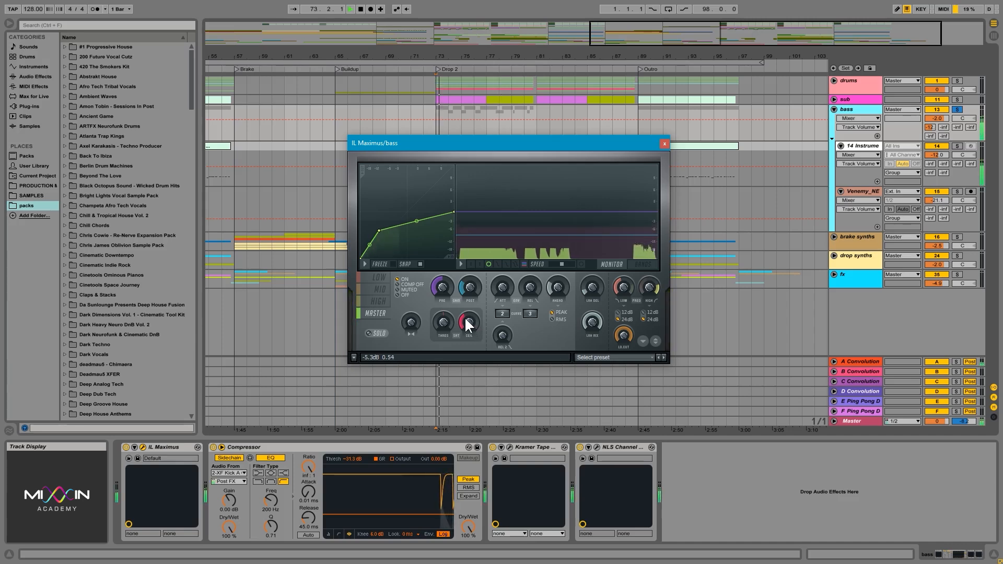
left_click_drag(465, 318, 465, 339)
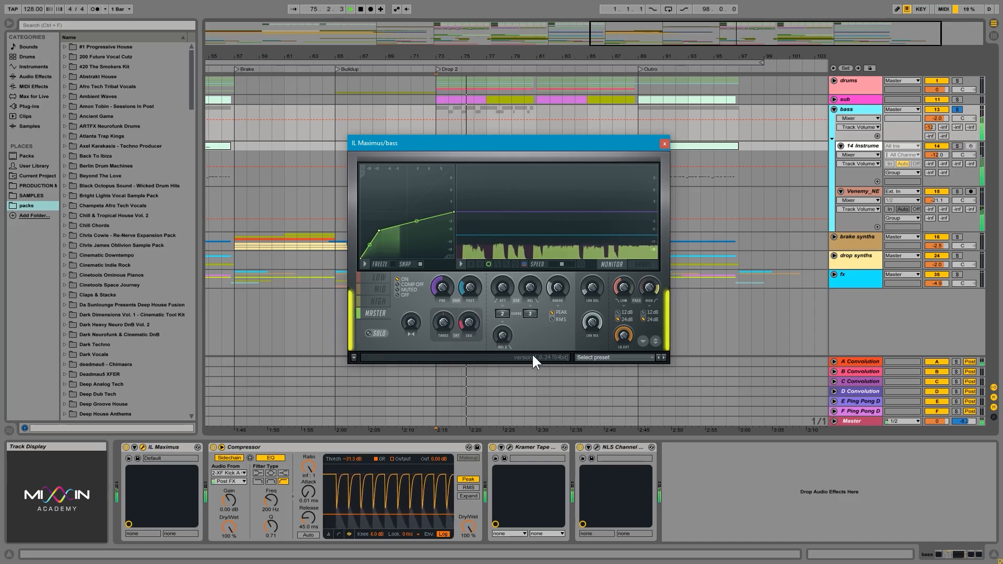
key("space")
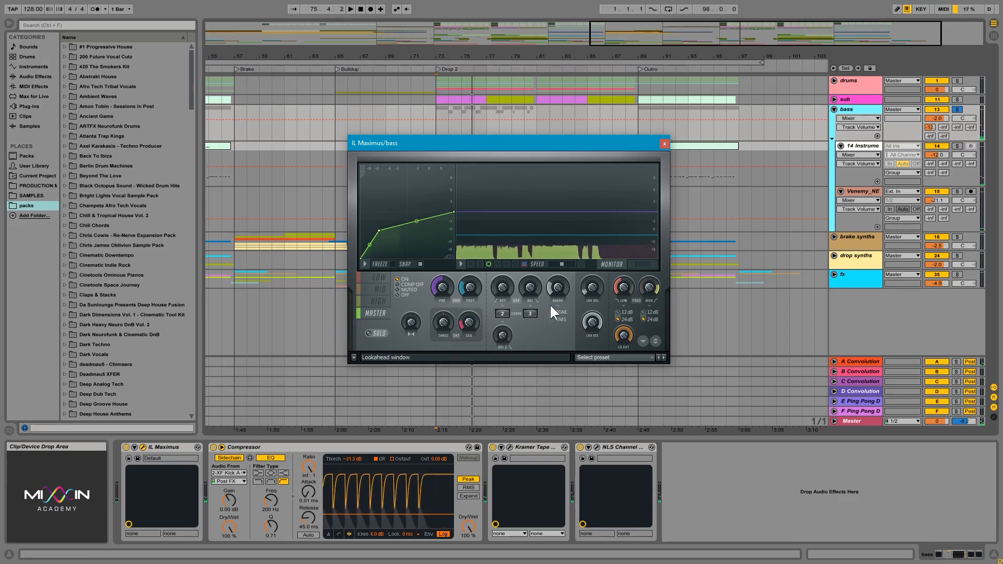
left_click(663, 142)
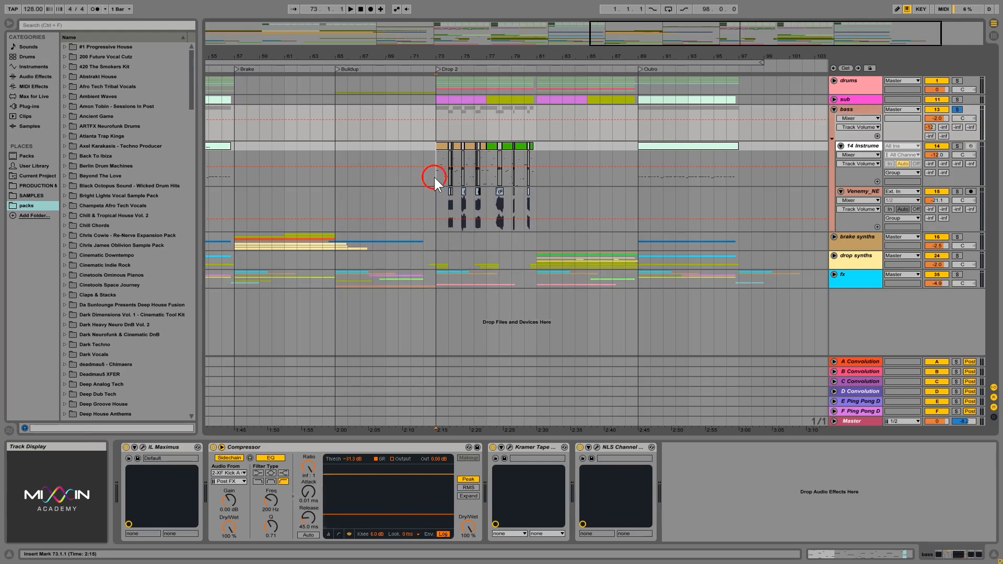
- Zoom the arrangement to the 14 Instrument clips in Drop 2, place the insert mark at bar 73 and show that track's device chain
left_click_drag(434, 177, 538, 174)
key("z")
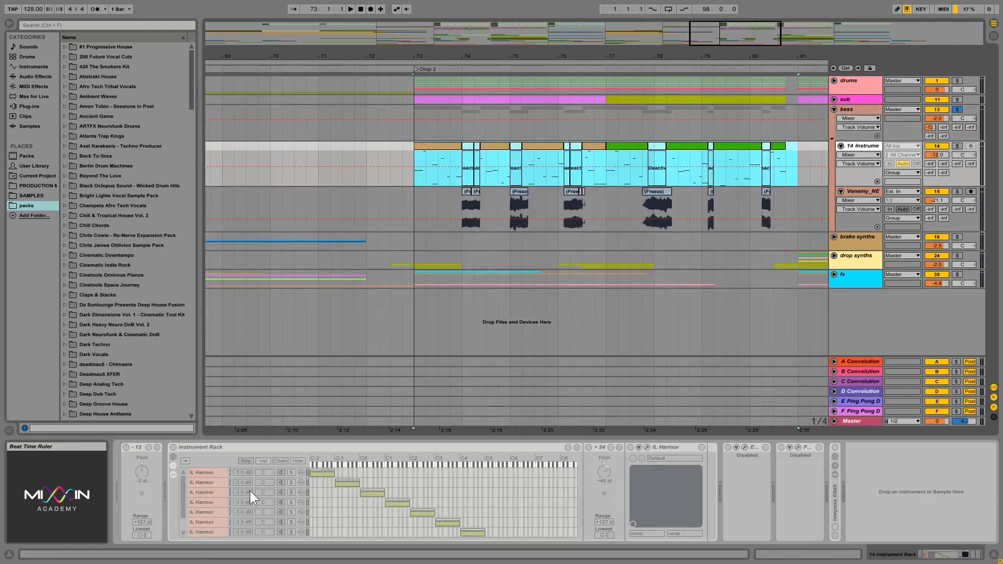
scroll(214, 510, "up", 2)
left_click(415, 178)
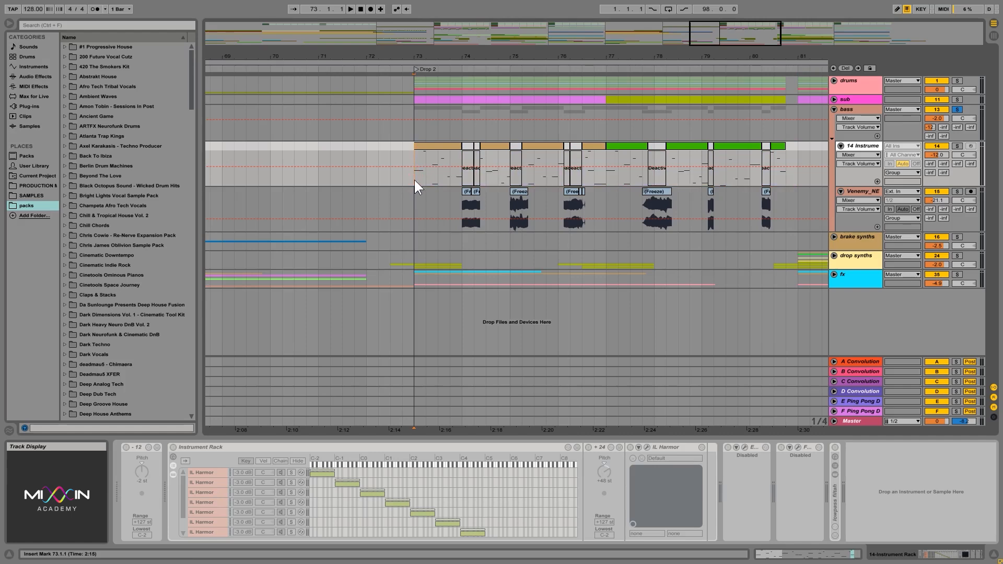
left_click(867, 147)
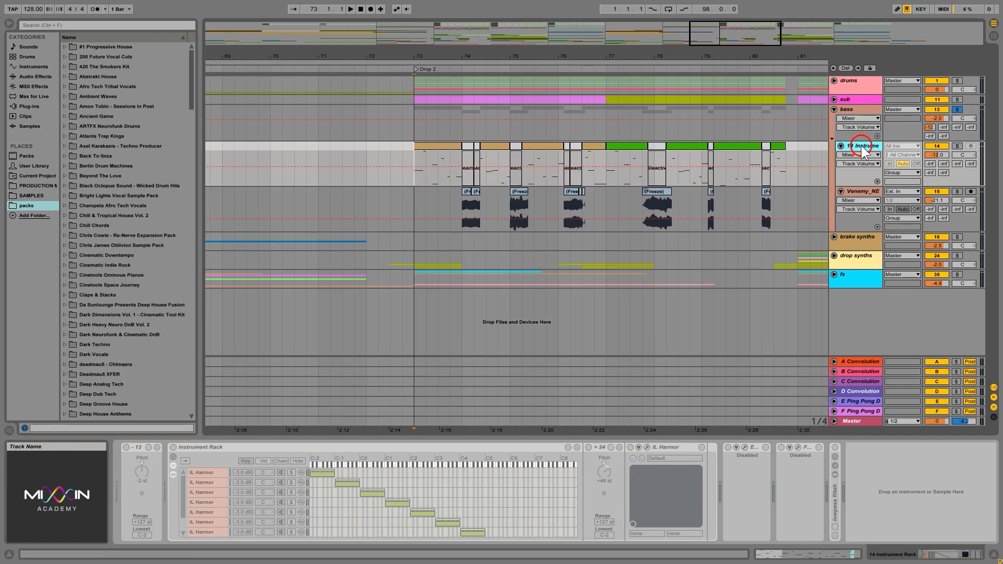
- Reopen IL Maximus on the bass group and compare the low, mid and high band curves with the master curve
left_click(859, 117)
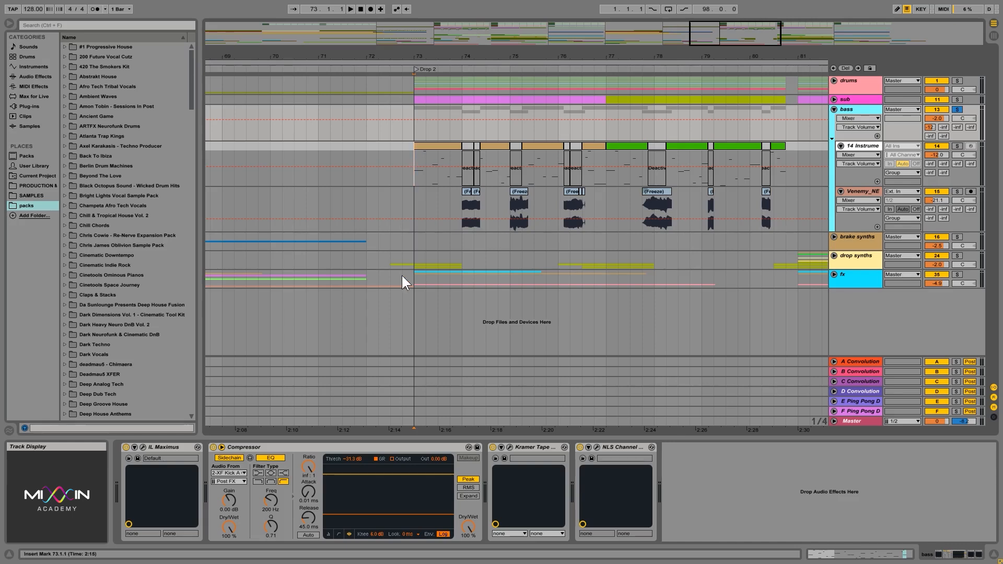
left_click(142, 448)
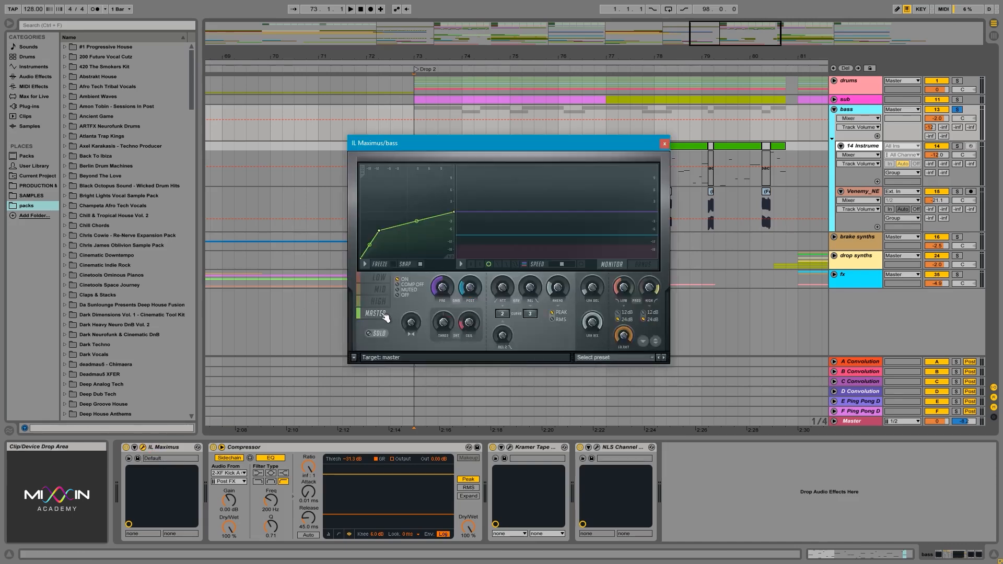
left_click(380, 278)
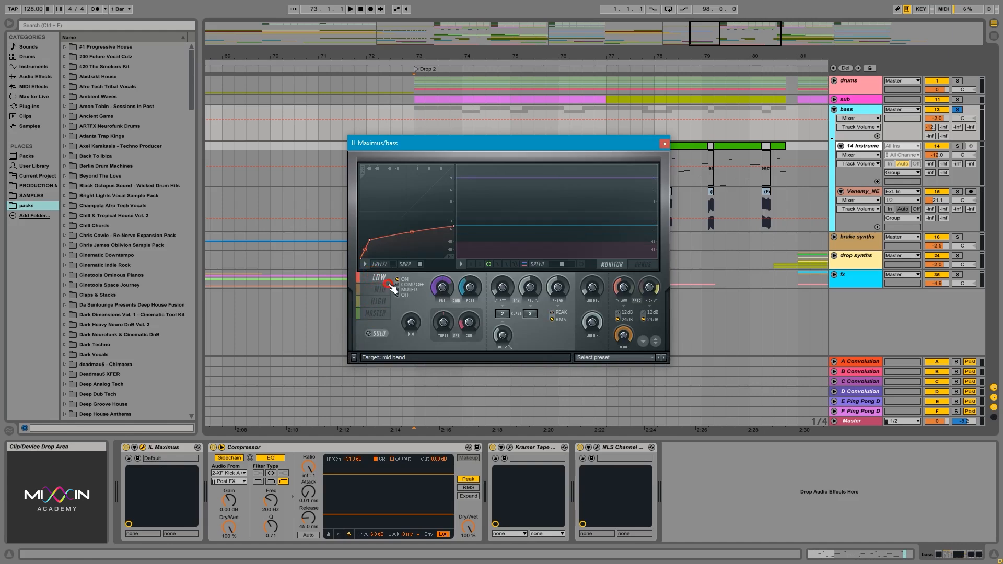
left_click(381, 289)
left_click(382, 301)
left_click(380, 278)
left_click(381, 289)
left_click(378, 313)
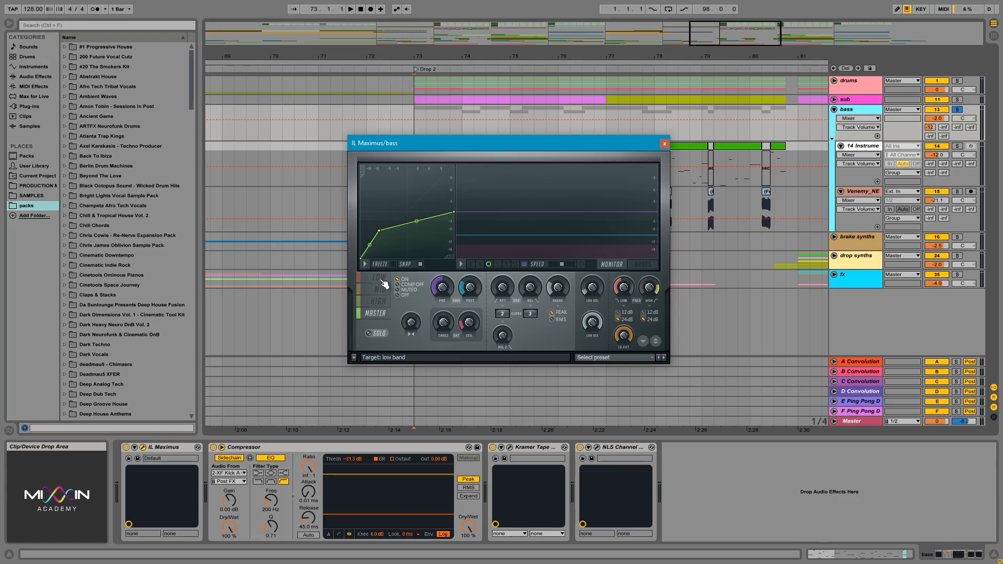
left_click(382, 282)
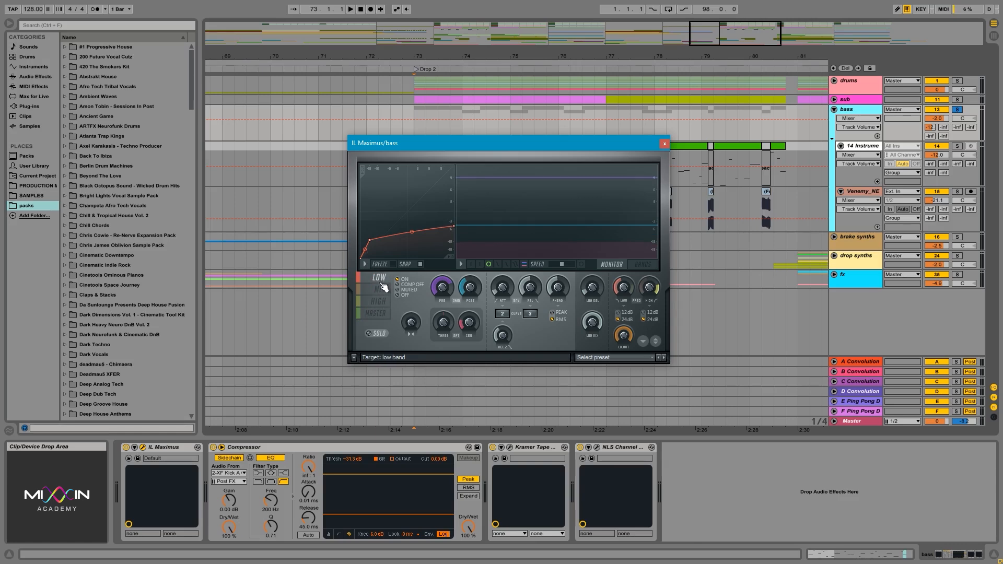
left_click(377, 315)
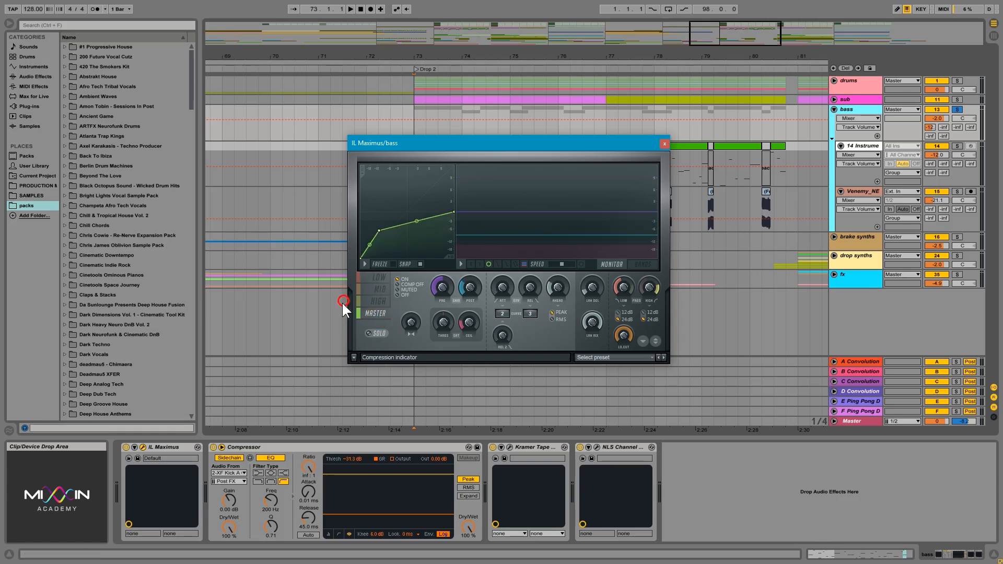
left_click(665, 144)
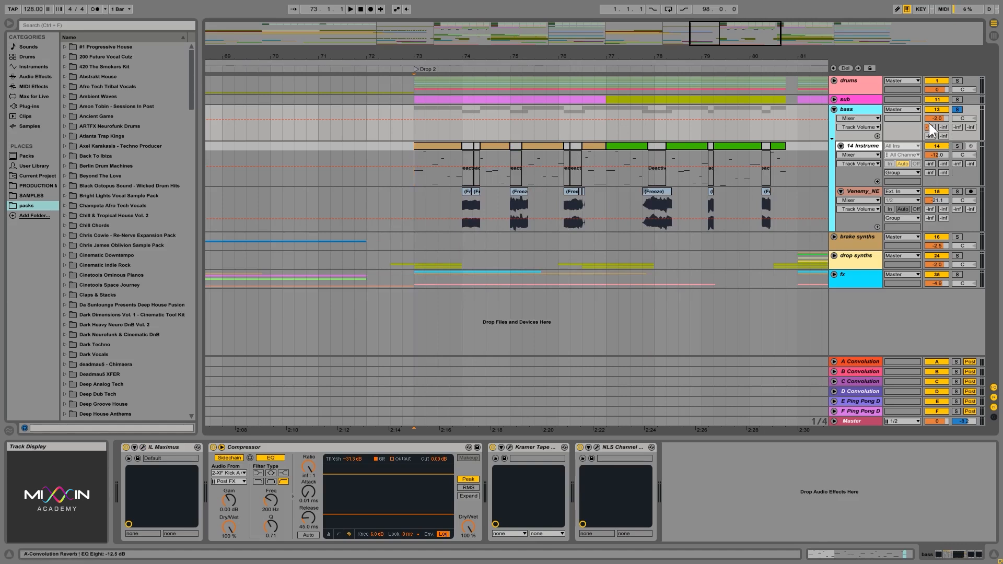
- Solo the sub and bass groups in turn, and play both soloed together from bar 73
left_click(864, 110)
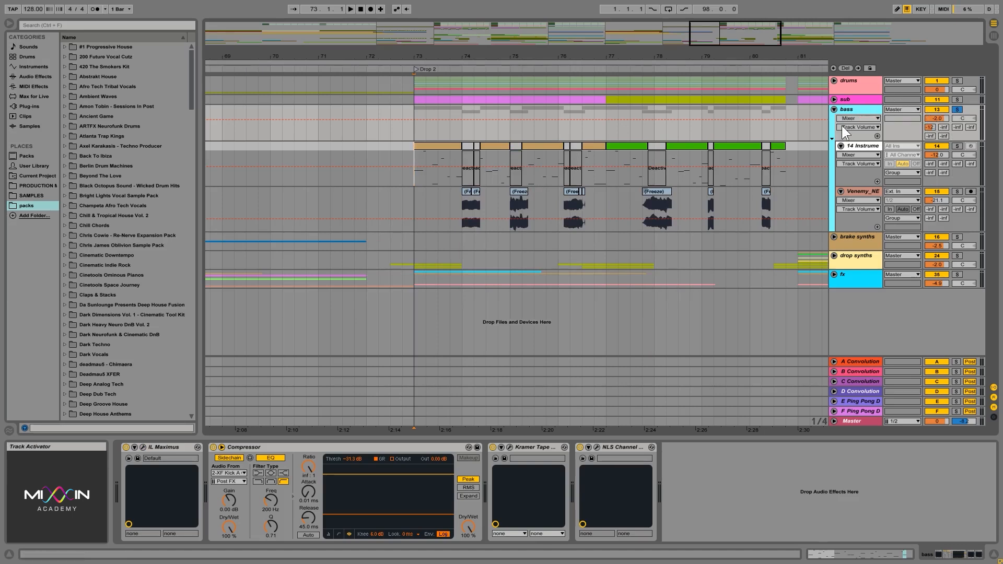
left_click(957, 100)
key("space")
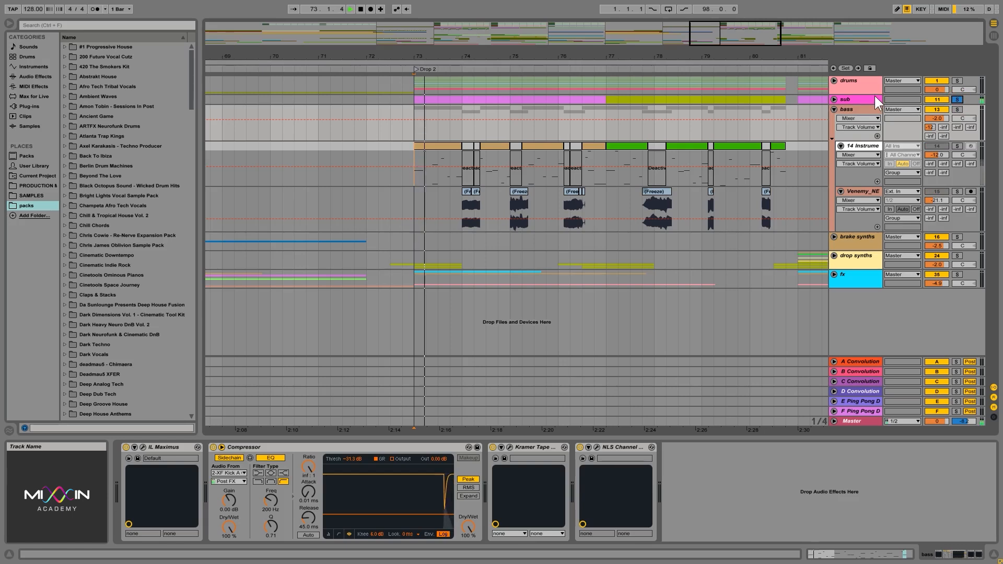
left_click(957, 110)
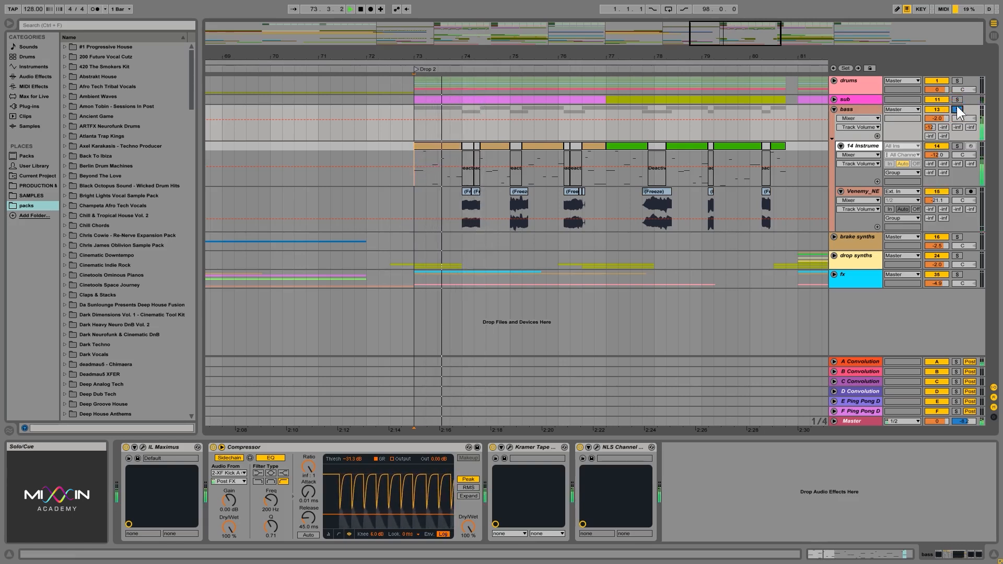
left_click(957, 100, "ctrl")
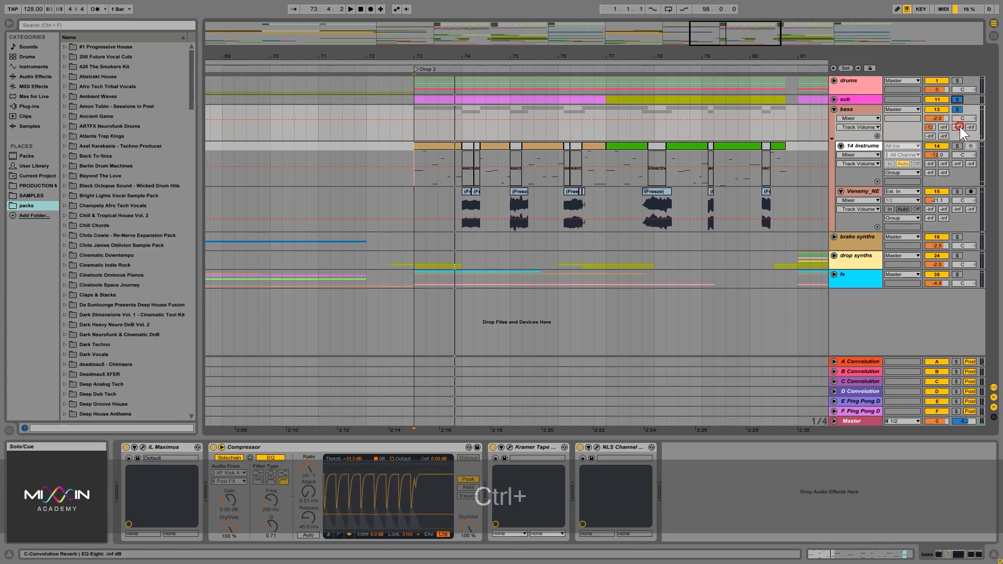
key("ctrl+space")
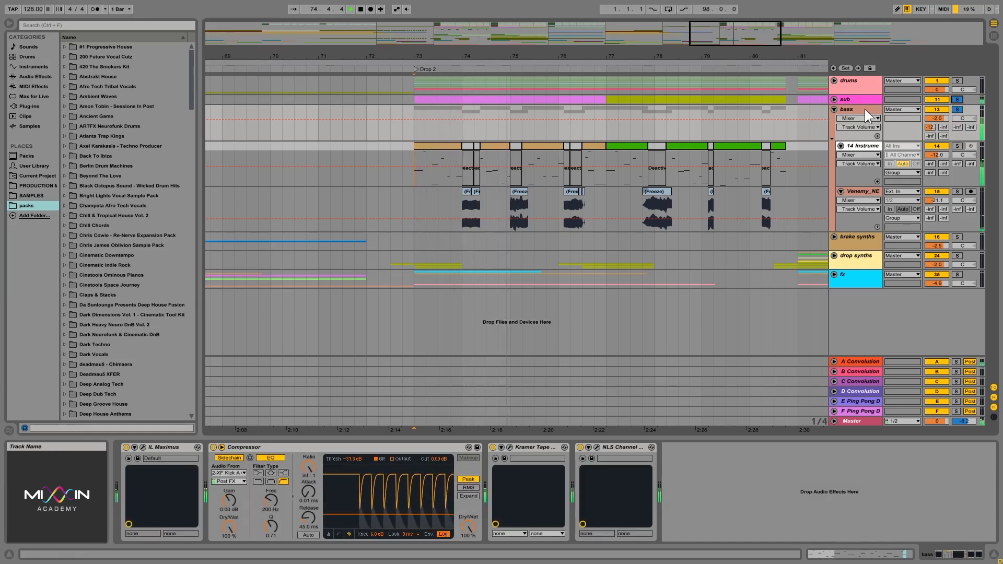
- Check the device chains on the bass group, the 14 Instrument track and the Venemy_NEURO_BASS track
left_click(856, 114)
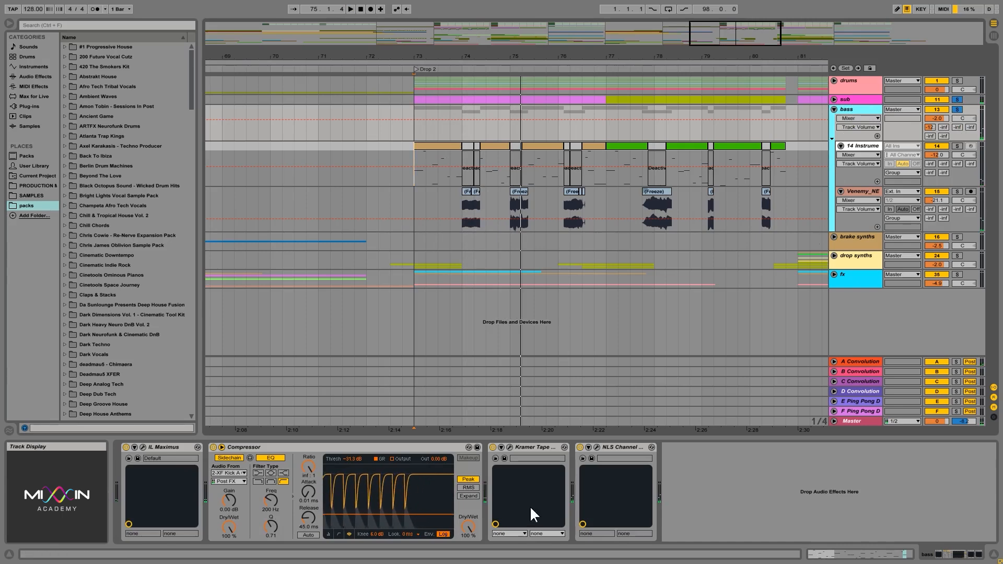
left_click(856, 157)
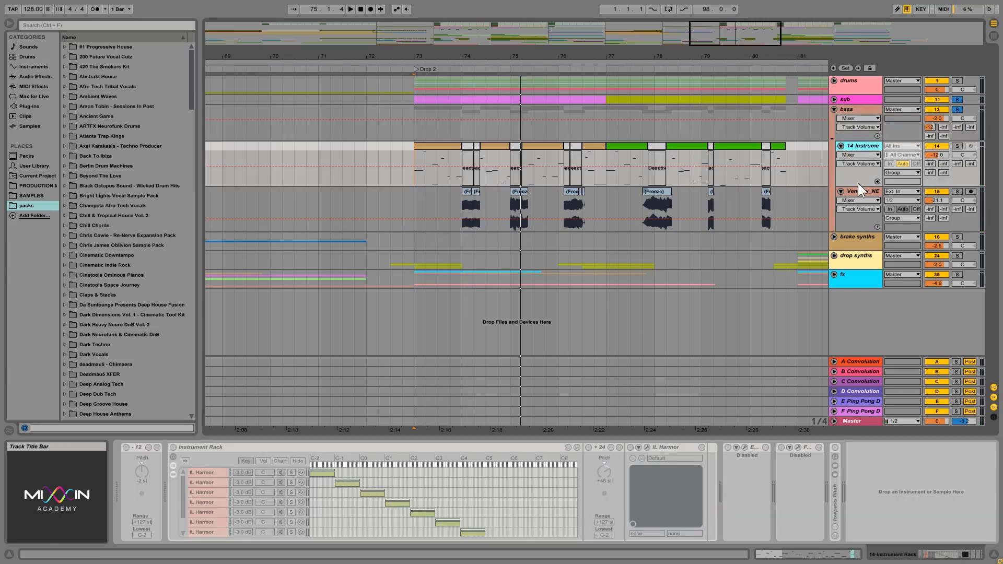
left_click(719, 188)
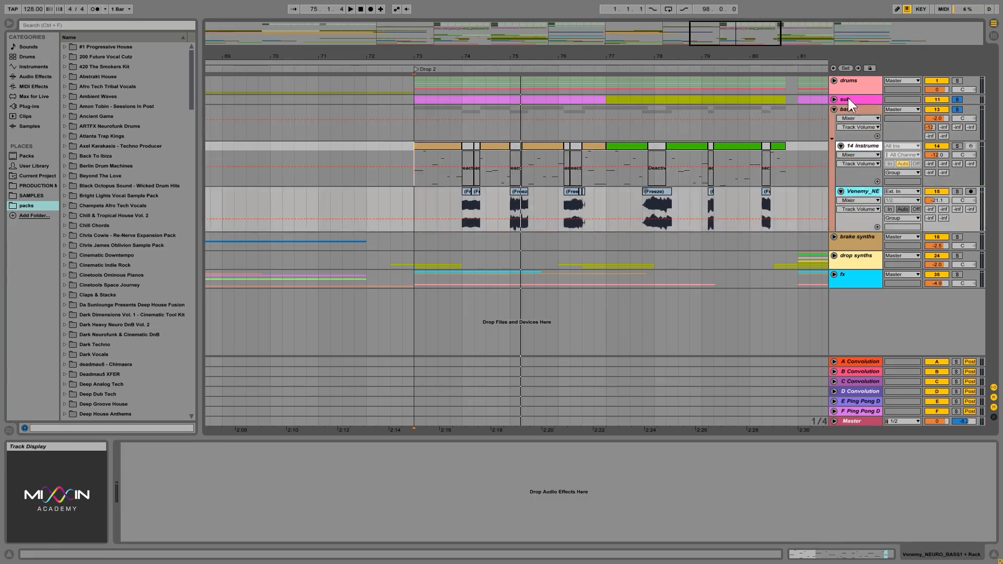
- Reopen IL Maximus on the bass group, move its window aside and inspect the low cut control
left_click(853, 116)
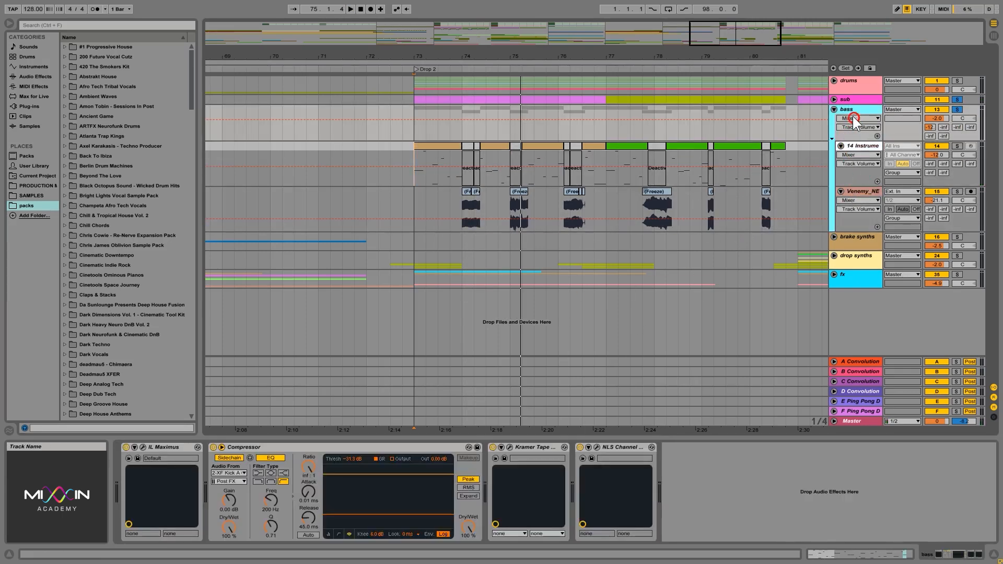
left_click(142, 448)
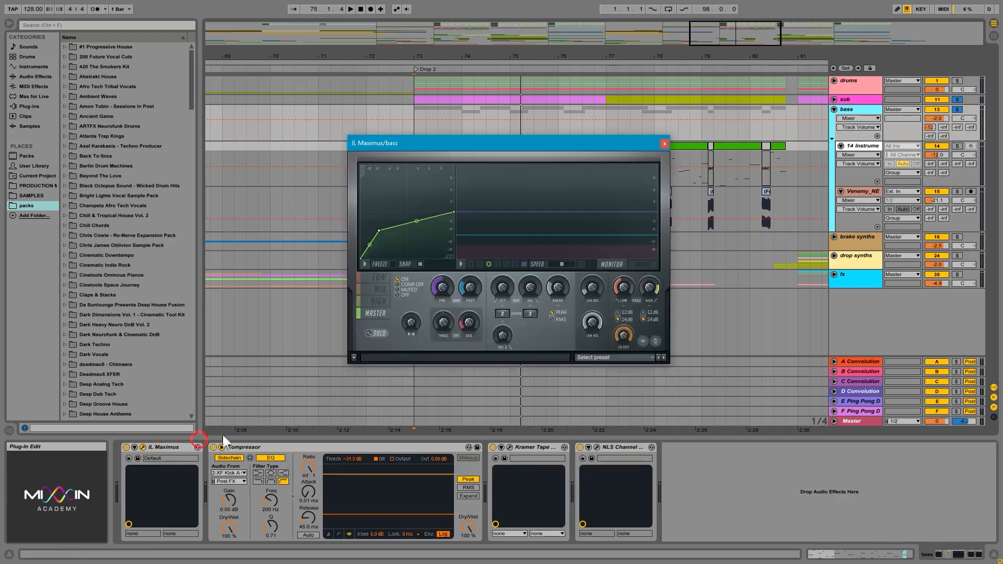
left_click(623, 336)
mouse_move(623, 336)
left_mouse_down()
mouse_move(629, 330)
mouse_move(616, 343)
mouse_move(622, 374)
mouse_move(627, 343)
left_mouse_up()
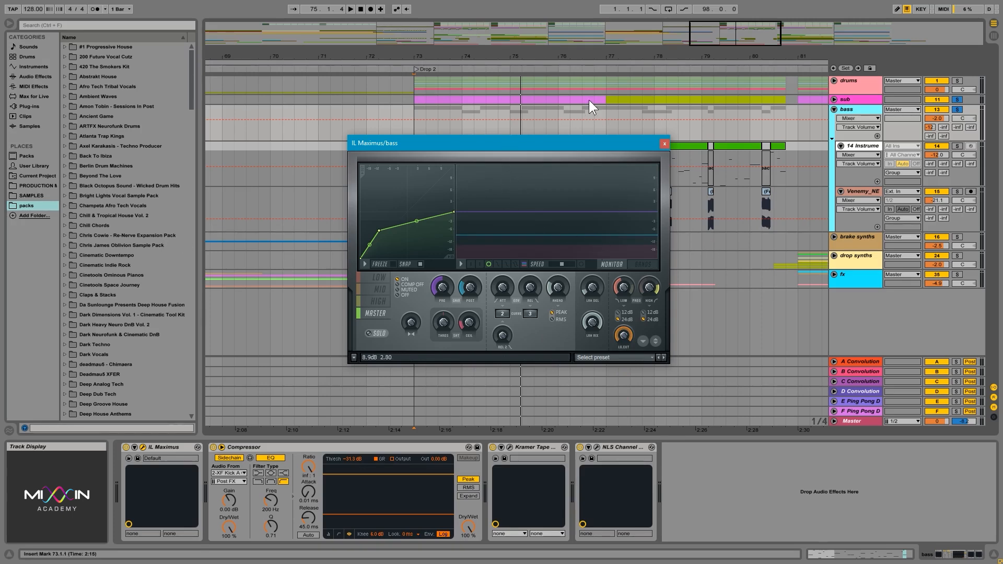
left_click_drag(572, 146, 613, 120)
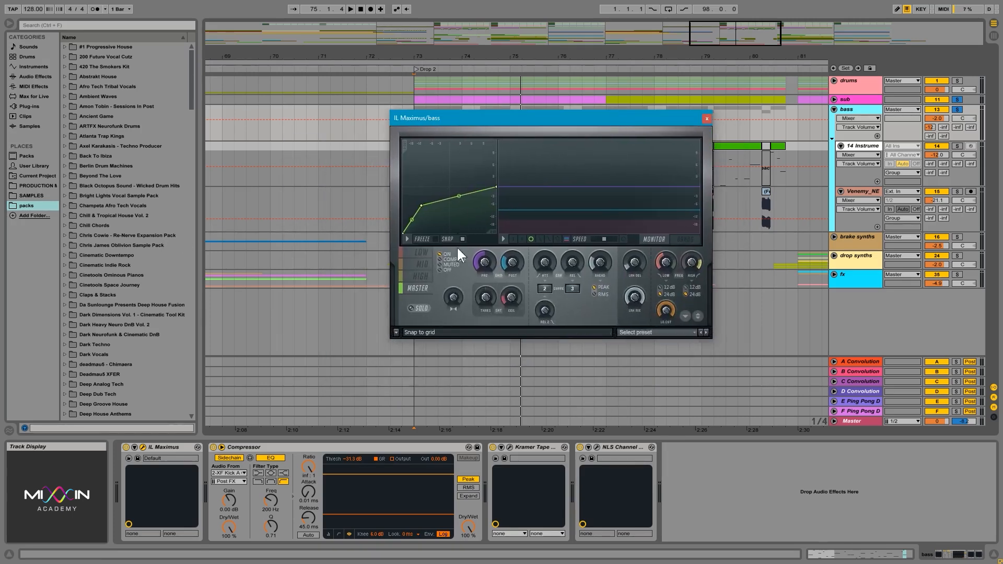
left_click_drag(665, 319, 665, 324)
- Inspect the low band and the band frequency display in Maximus, and return to the master curve with the monitor display
left_click(410, 256)
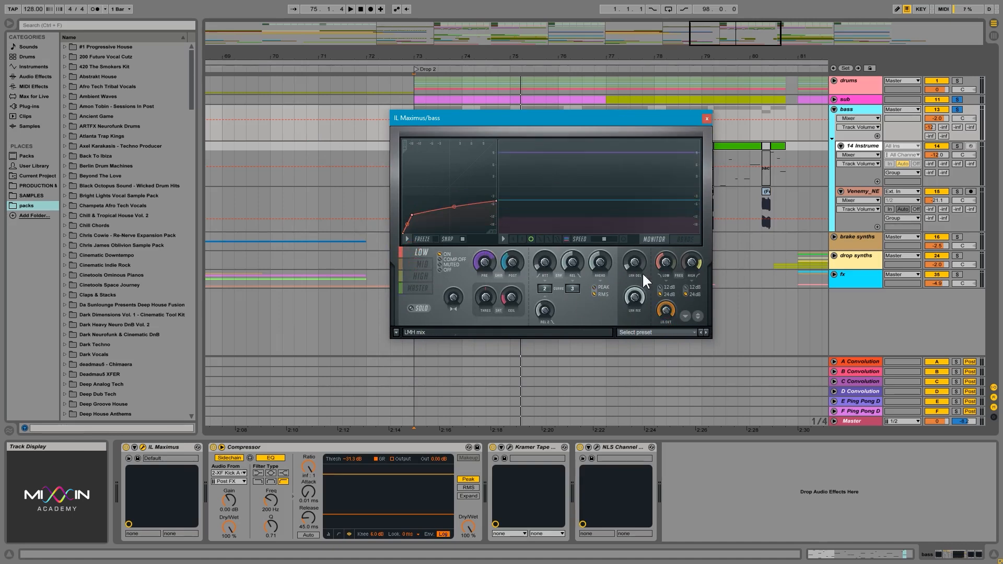
left_click(685, 238)
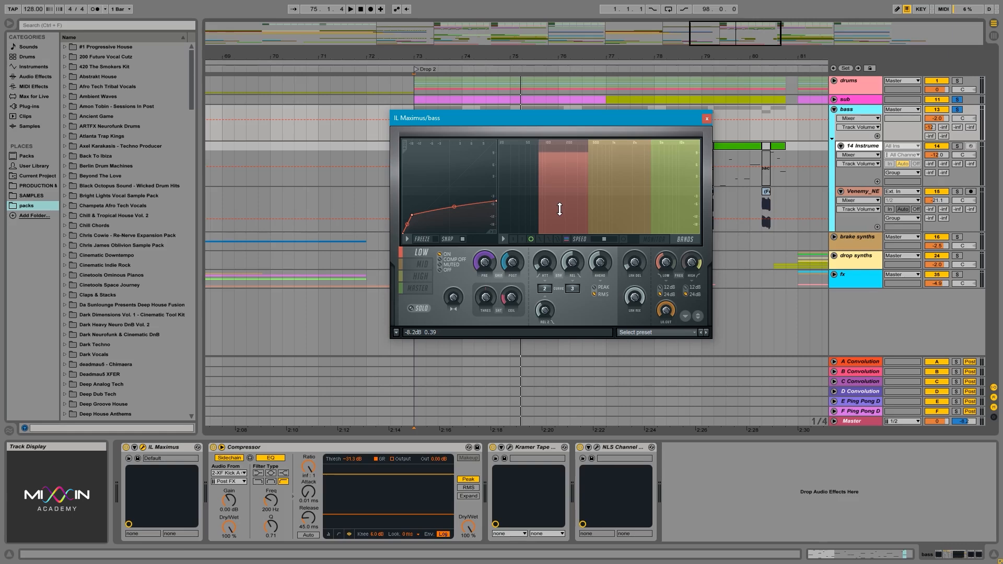
left_click(417, 288)
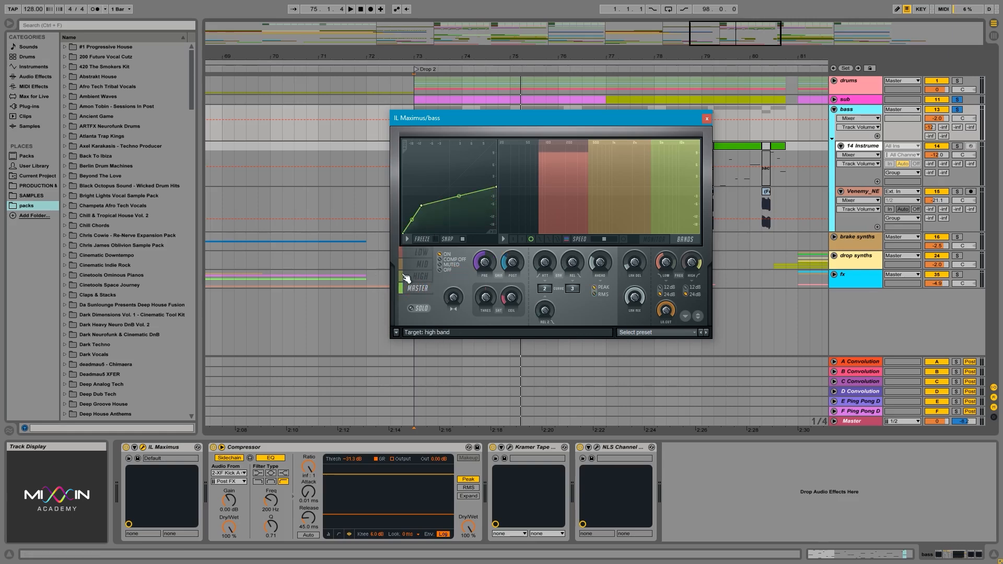
left_click(655, 240)
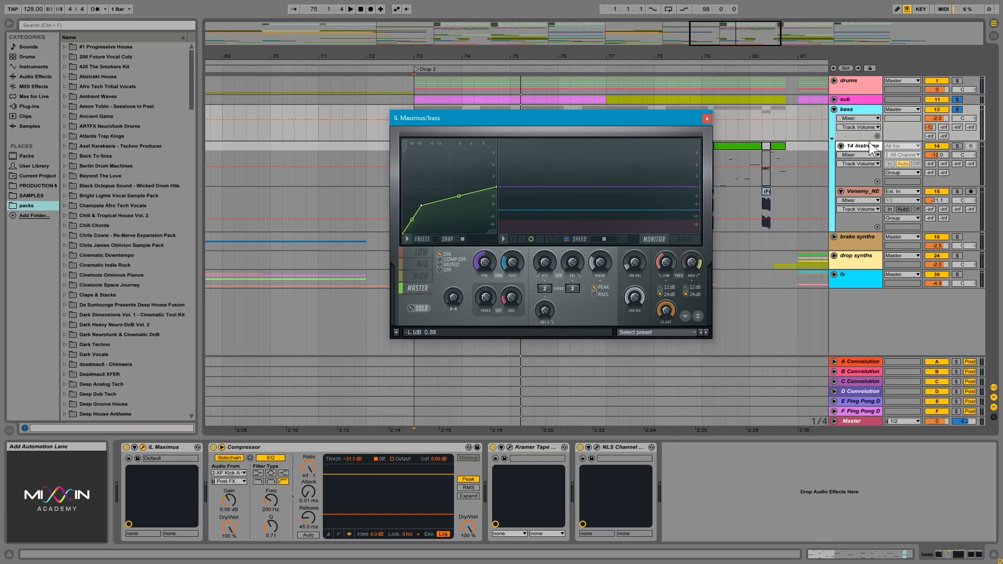
- Close the IL Maximus window and compare the device chains on the bass group and the 14 Instrument track
left_click(863, 146)
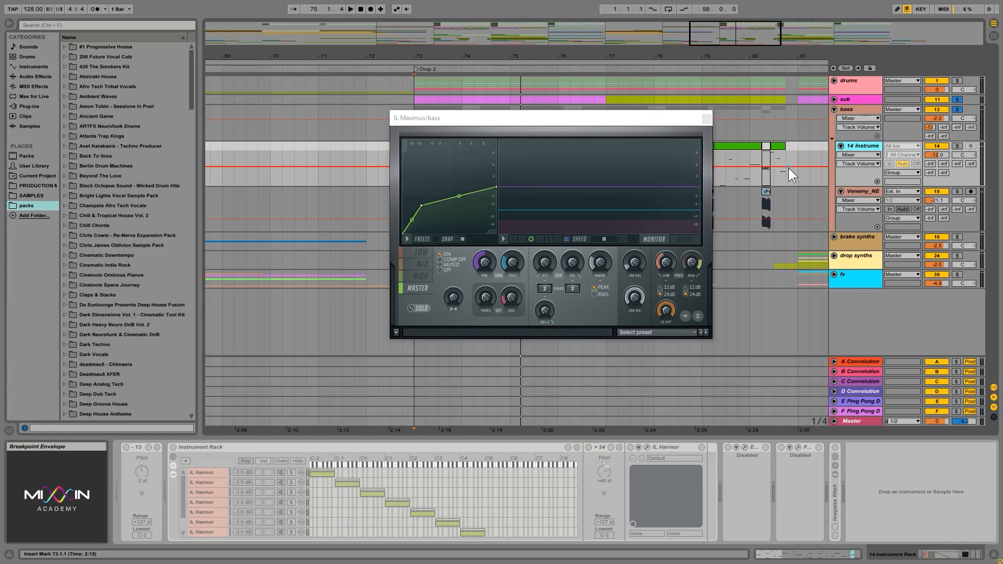
left_click(707, 118)
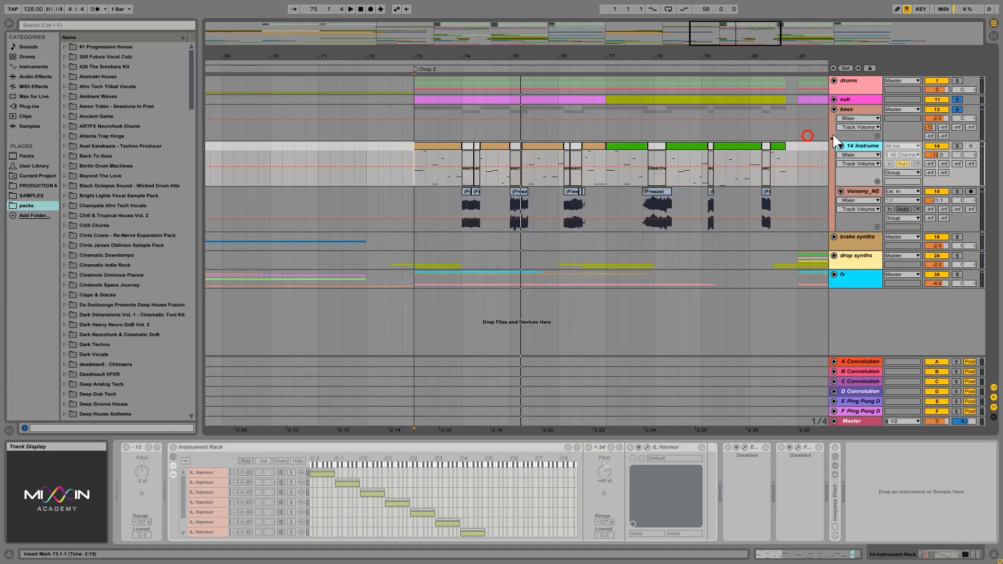
left_click(868, 114)
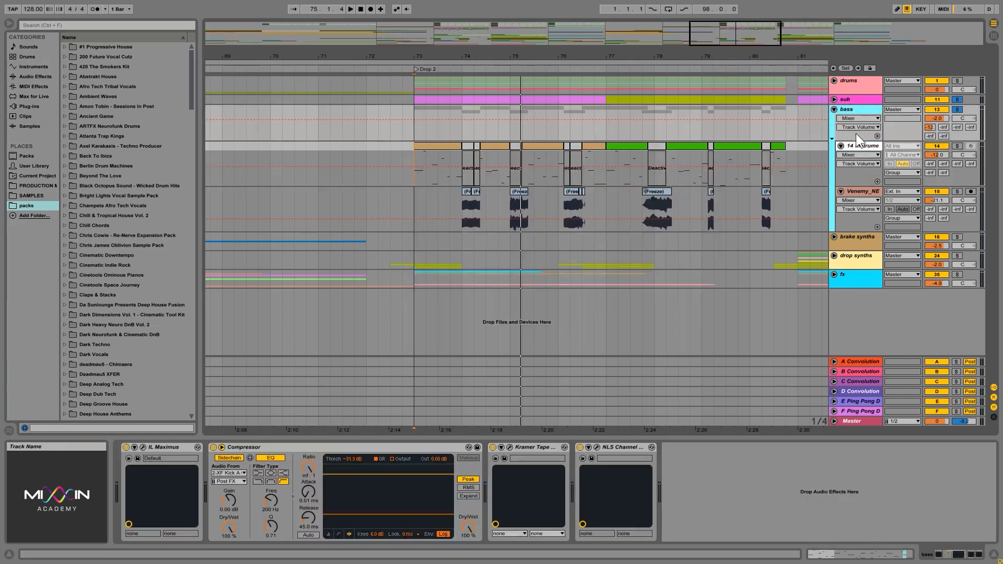
left_click(854, 147)
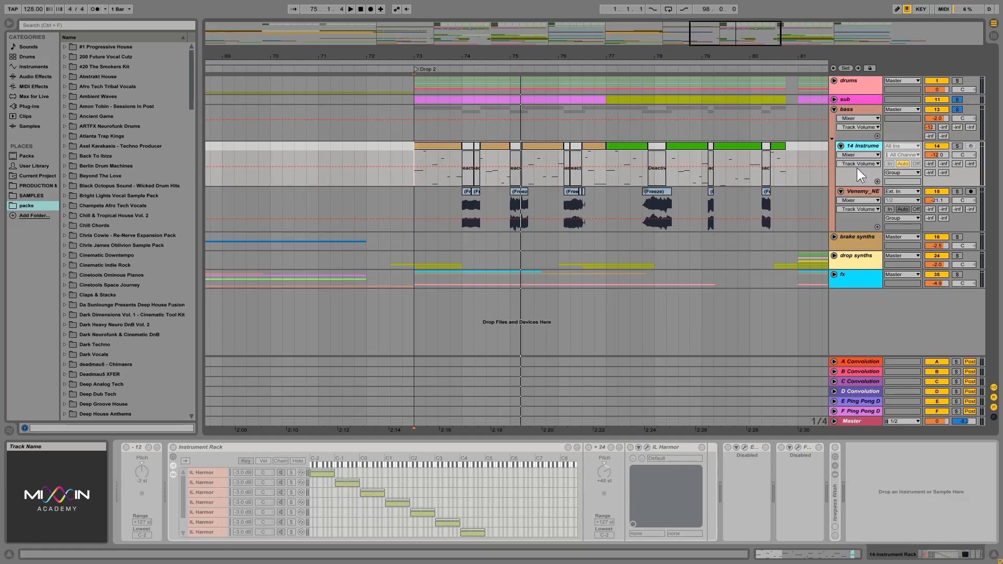
- Fold the bass group and clear the solos on the sub and bass groups
left_click(854, 111)
left_click(834, 109)
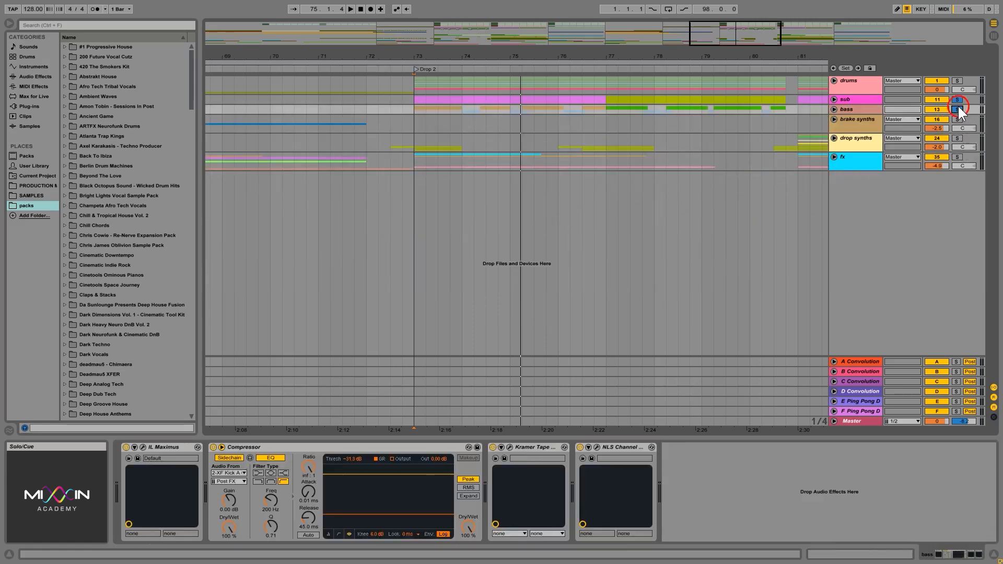
left_click(958, 109)
- Review the device chains on the drums, sub, brake synths and drop synths groups in turn
left_click(866, 83)
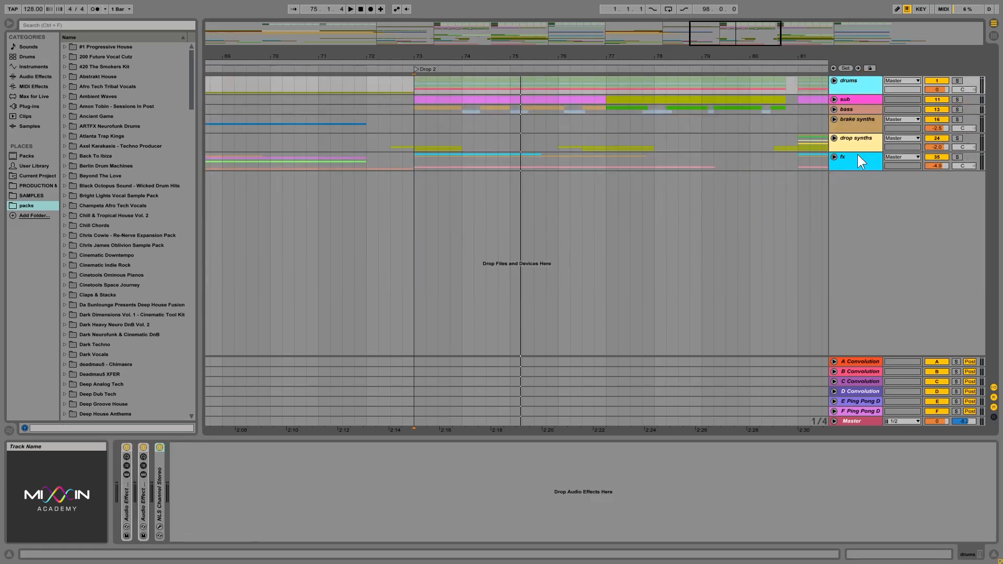
left_click(855, 99)
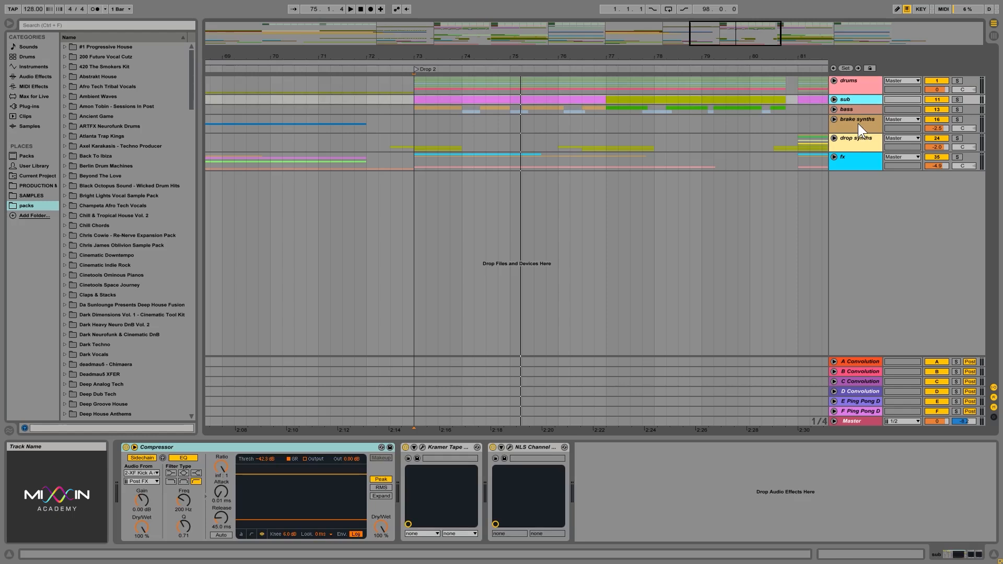
left_click(858, 124)
left_click(849, 138)
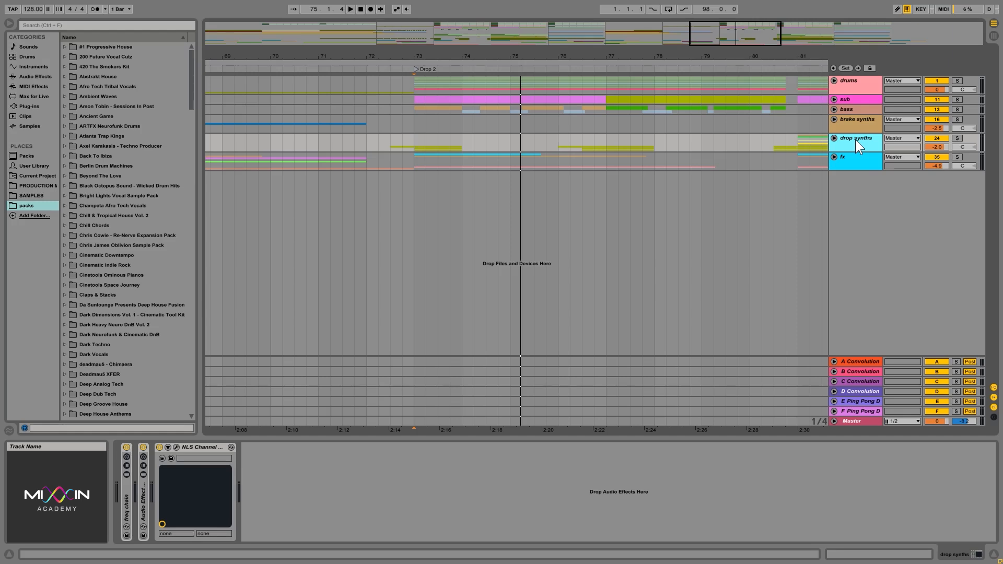
- Unfold the fx group, place the insert marker at bar 73 on 36 Audio and solo that track
left_click(834, 156)
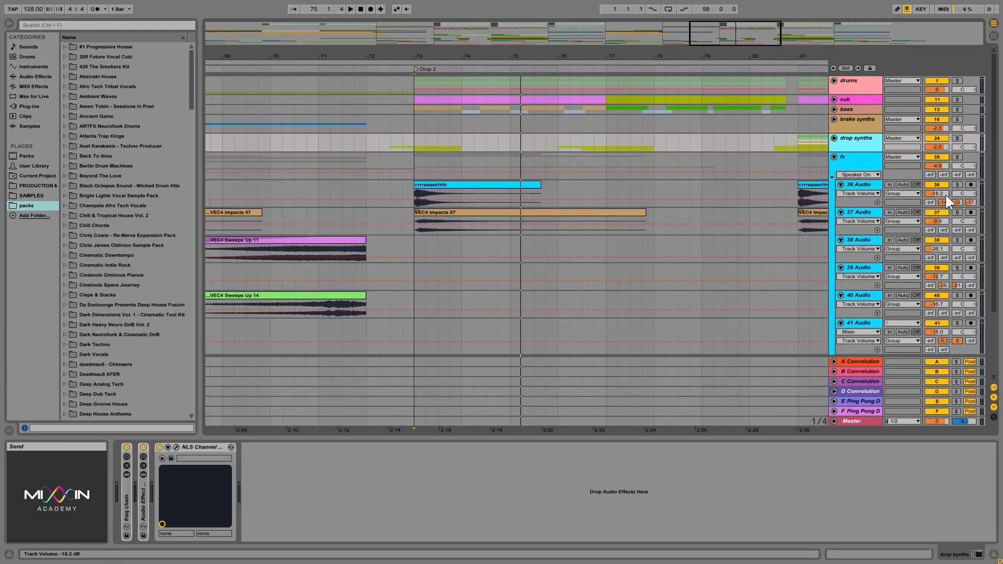
left_click(678, 193)
left_click(410, 190)
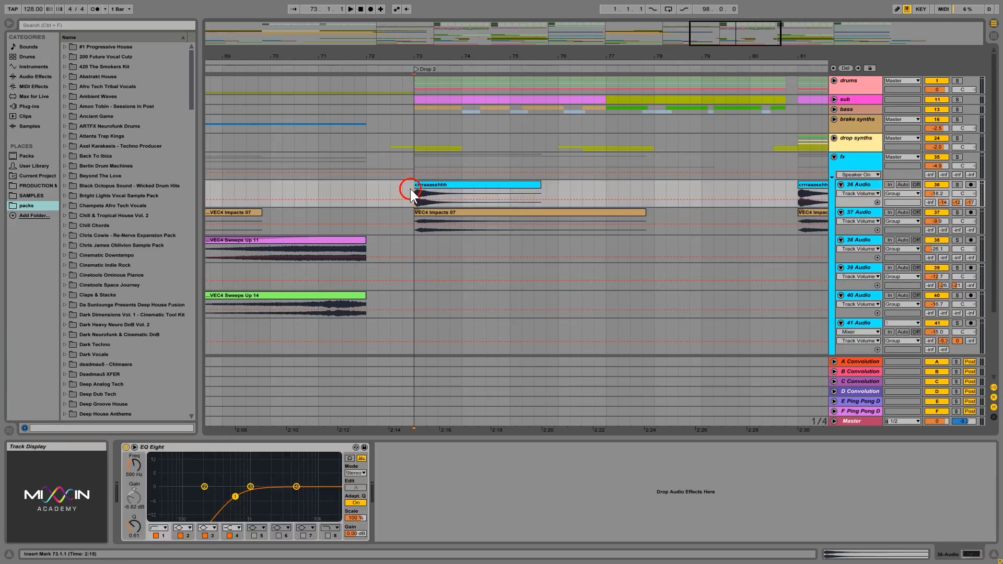
left_click(944, 186)
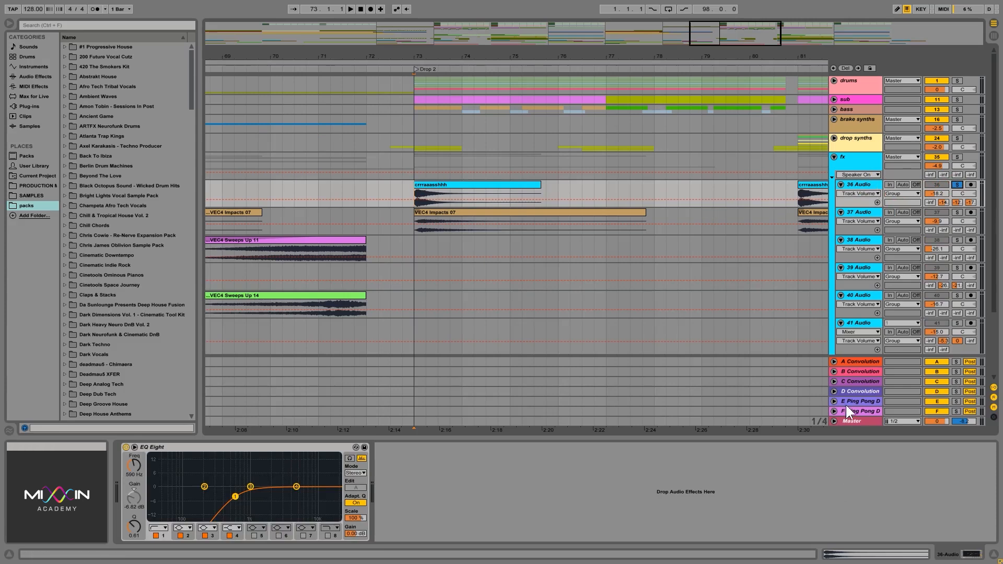
- Inspect the Convolution Reverb and EQ Eight settings on return tracks A to D, including the reverb's dry/wet
left_click(864, 362)
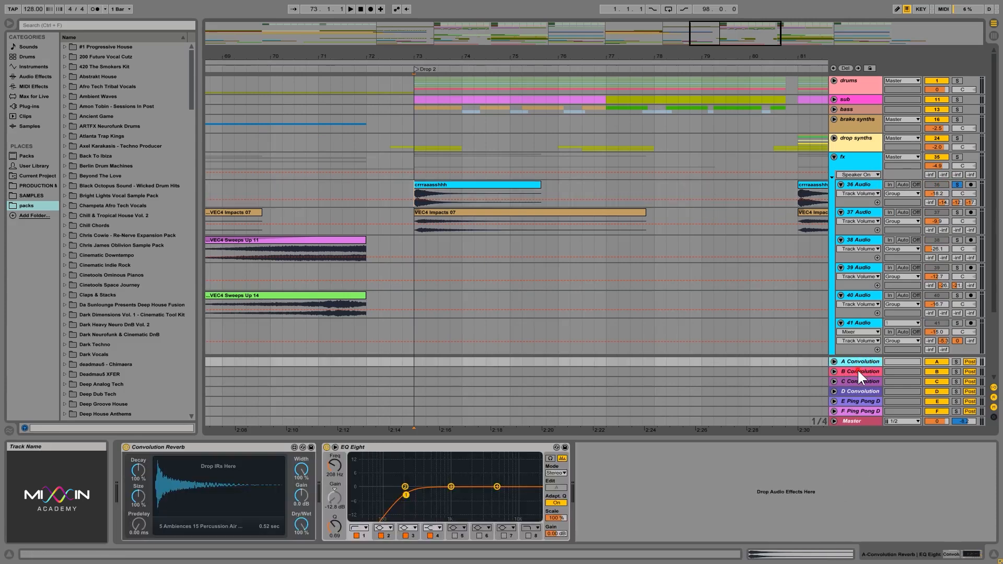
left_click(857, 370)
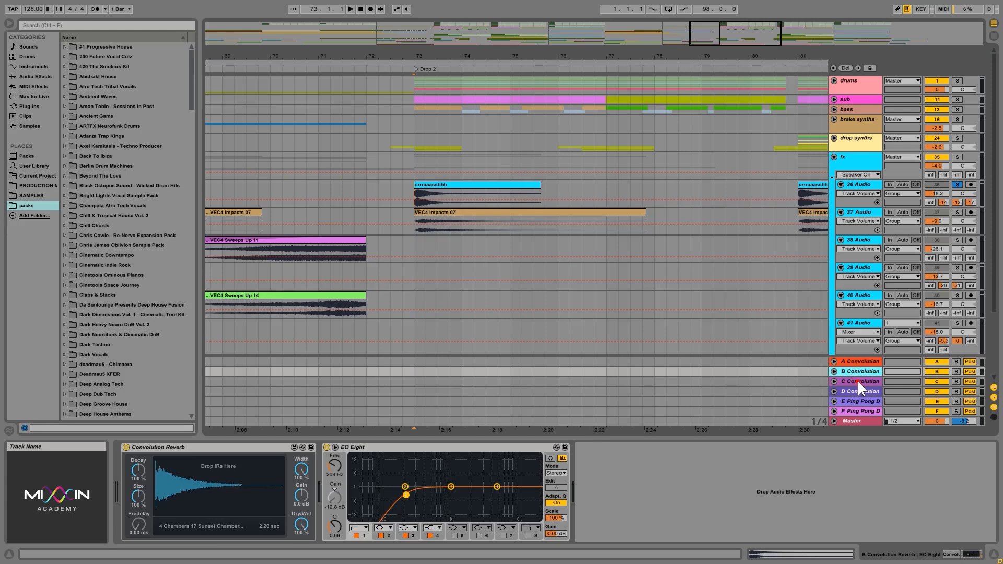
left_click(857, 381)
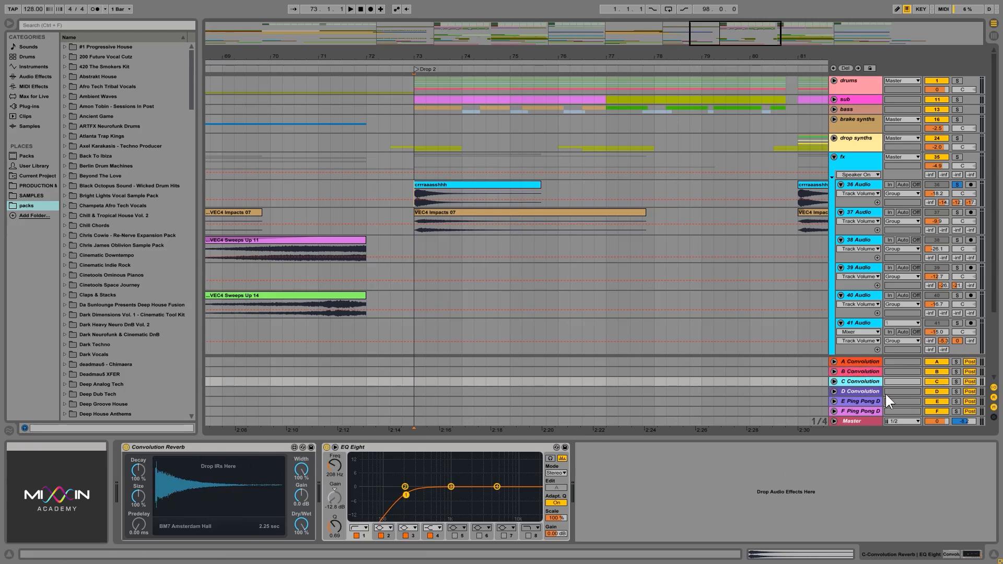
left_click(857, 391)
left_click(857, 362)
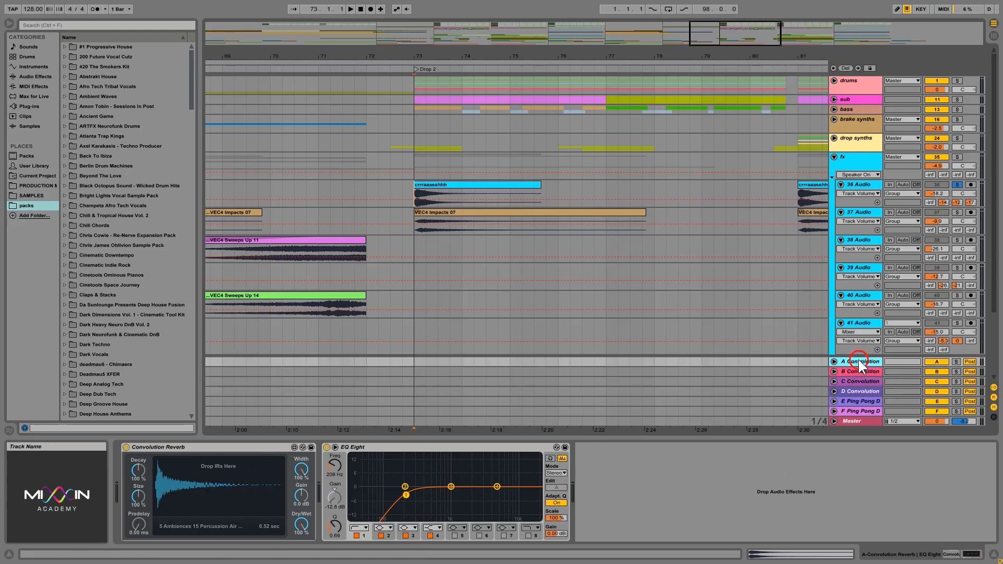
left_click(854, 374)
left_click(857, 381)
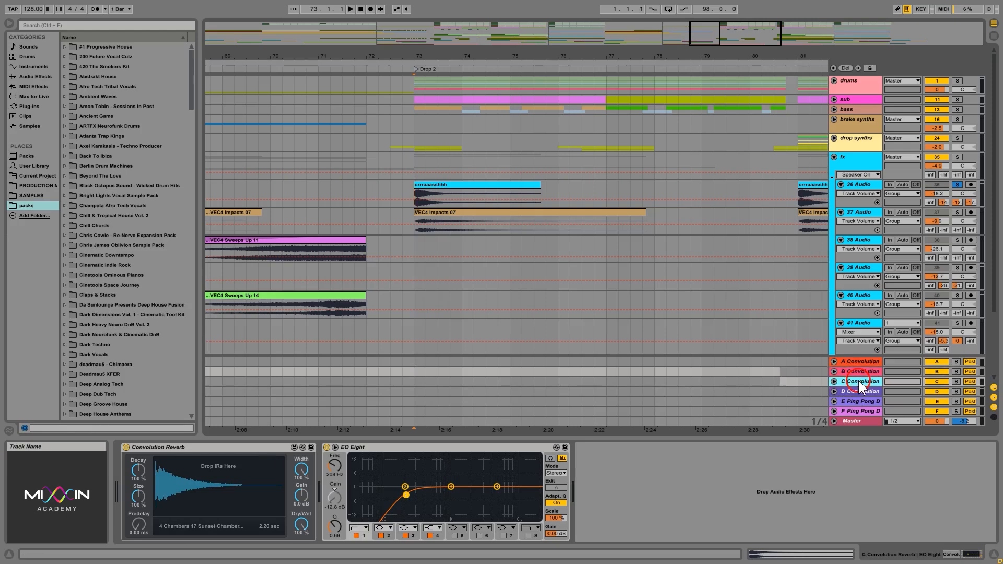
left_click(857, 390)
left_click(356, 507)
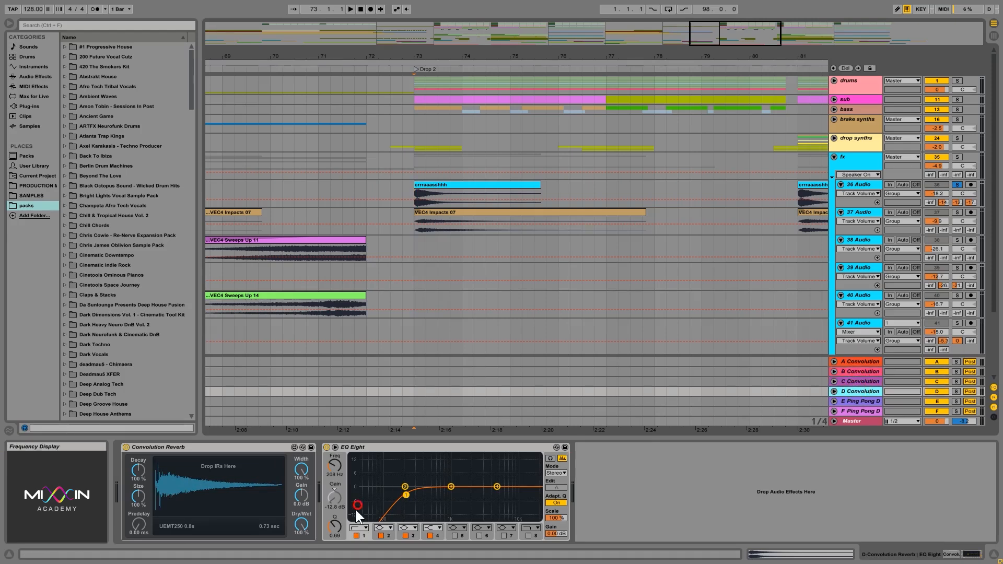
left_click(302, 524)
- Enlarge the 36 Audio track to show all its sends, and check the reverbs on return tracks B, C and D
left_click(876, 186)
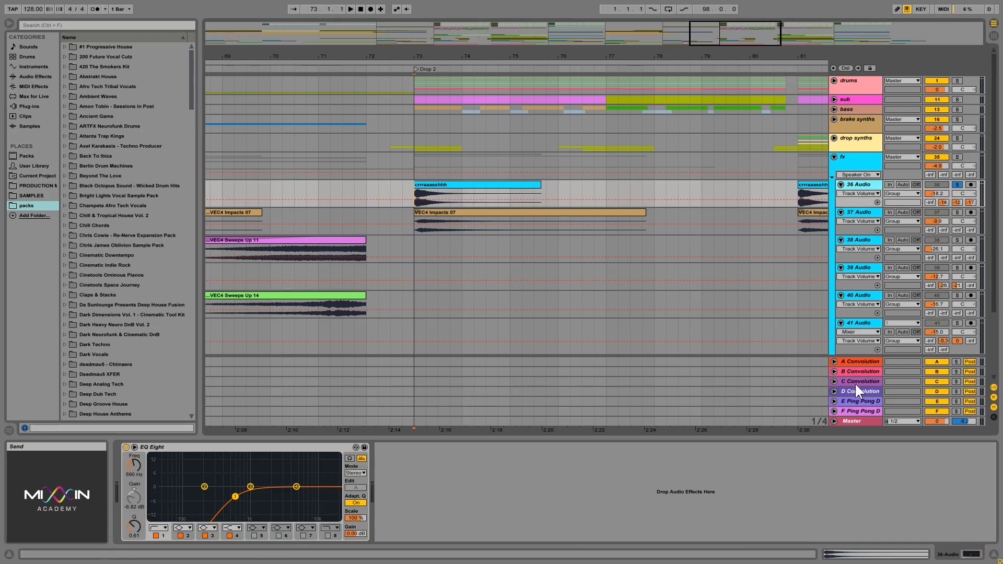
left_click(872, 202)
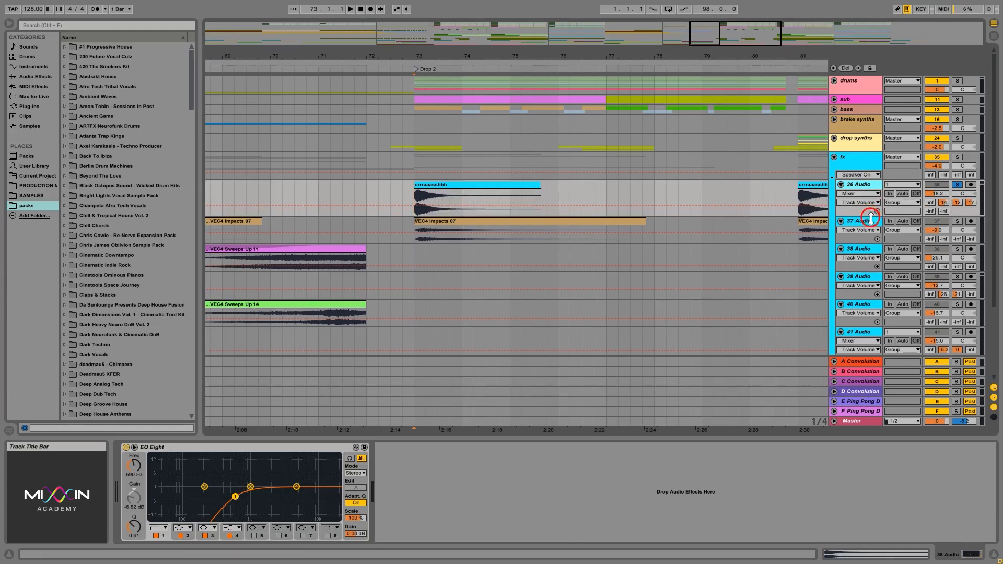
left_click(860, 373)
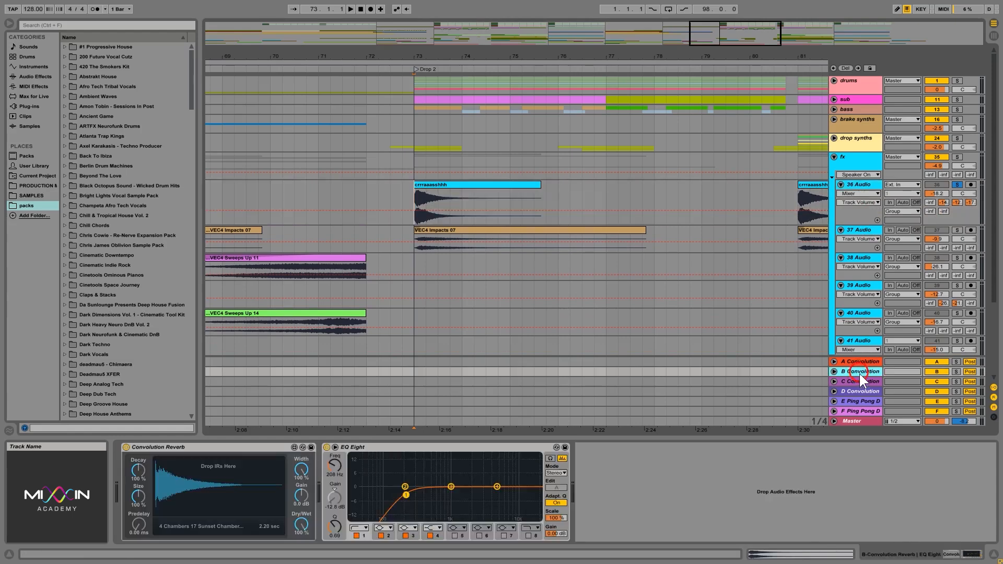
left_click(861, 392)
left_click(859, 381)
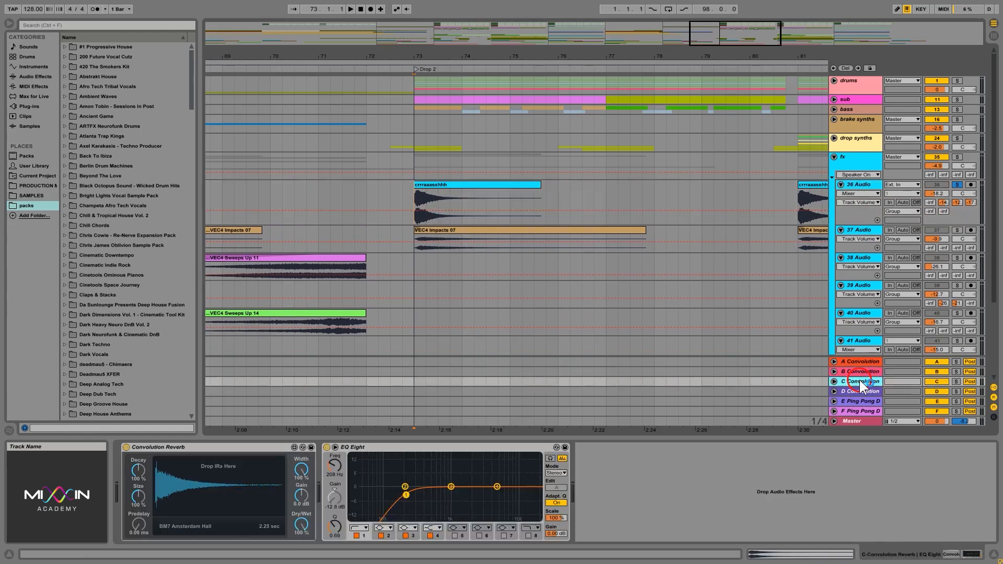
left_click(860, 370)
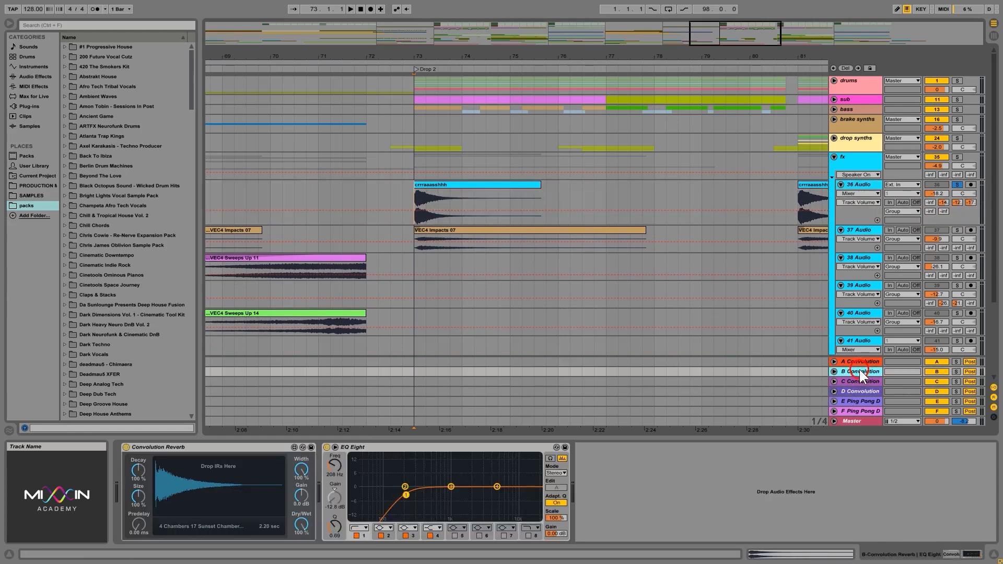
- Play the soloed crash from bar 73 with return tracks B, C and D switched on, off and on again to compare the reverb
left_click(412, 197)
key("space")
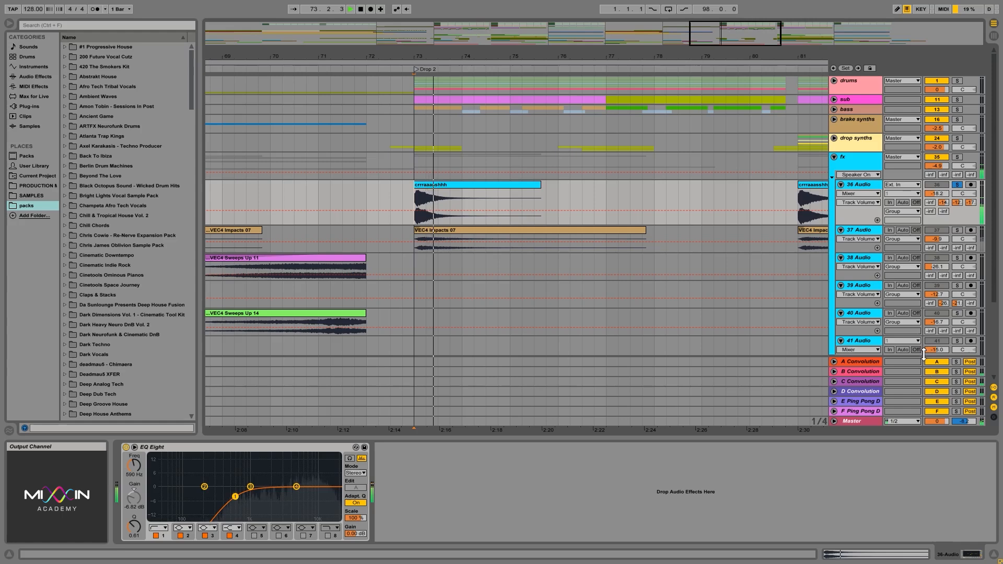
left_click(937, 382)
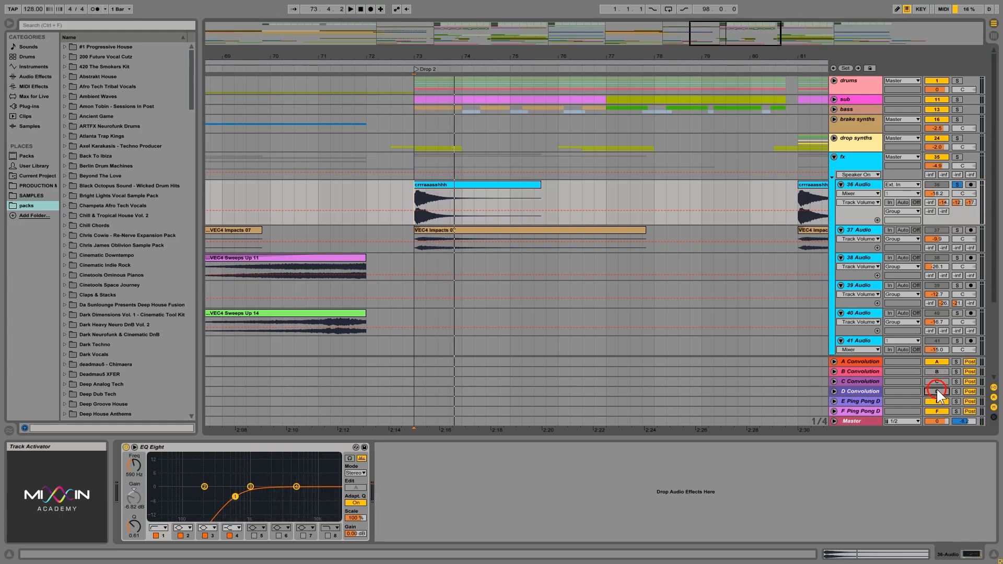
left_click(937, 391)
key("space")
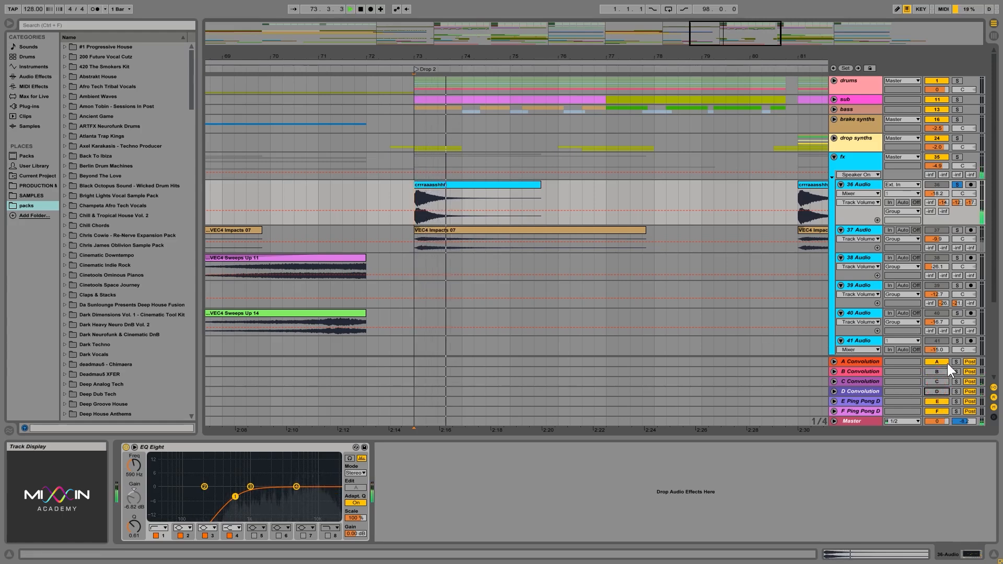
left_click(938, 382)
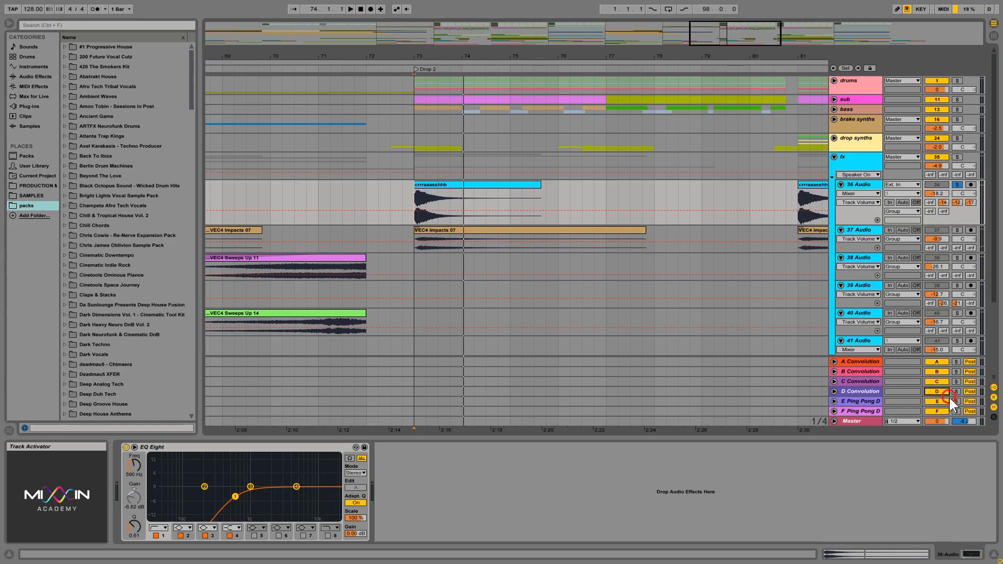
key("space")
left_click(945, 392)
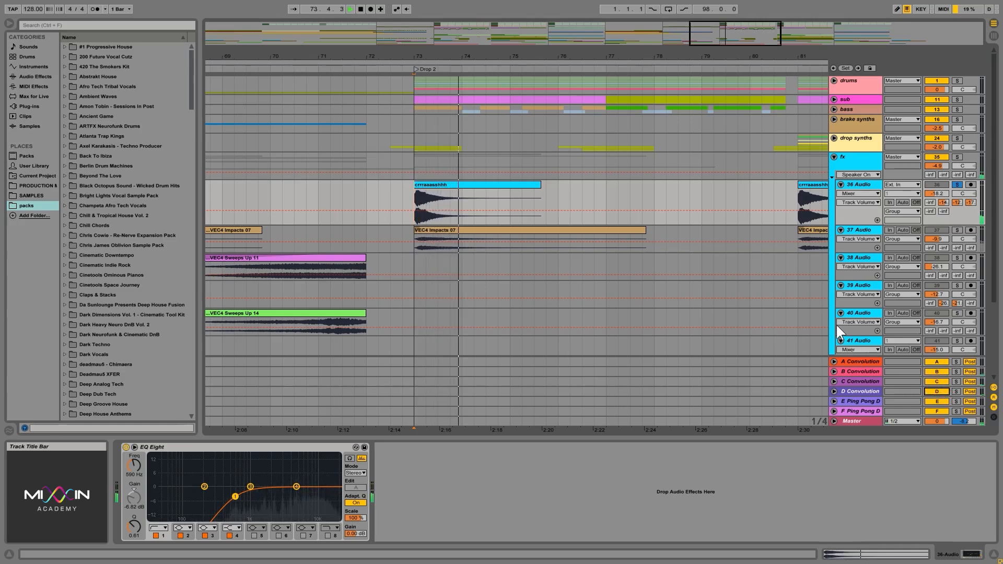
key("space")
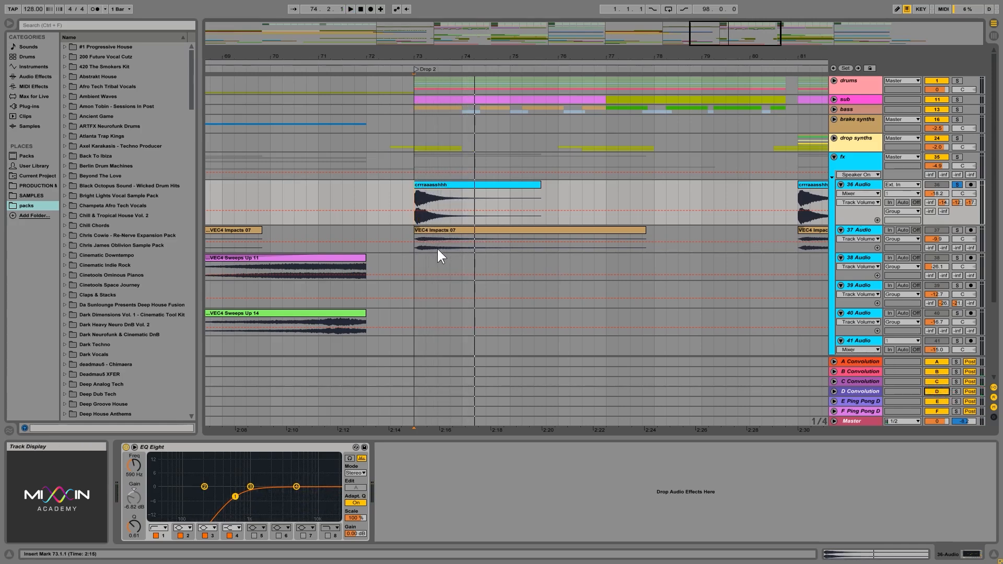
- Clear the solo on 36 Audio and view the fx clips across the whole arrangement
left_click(416, 246)
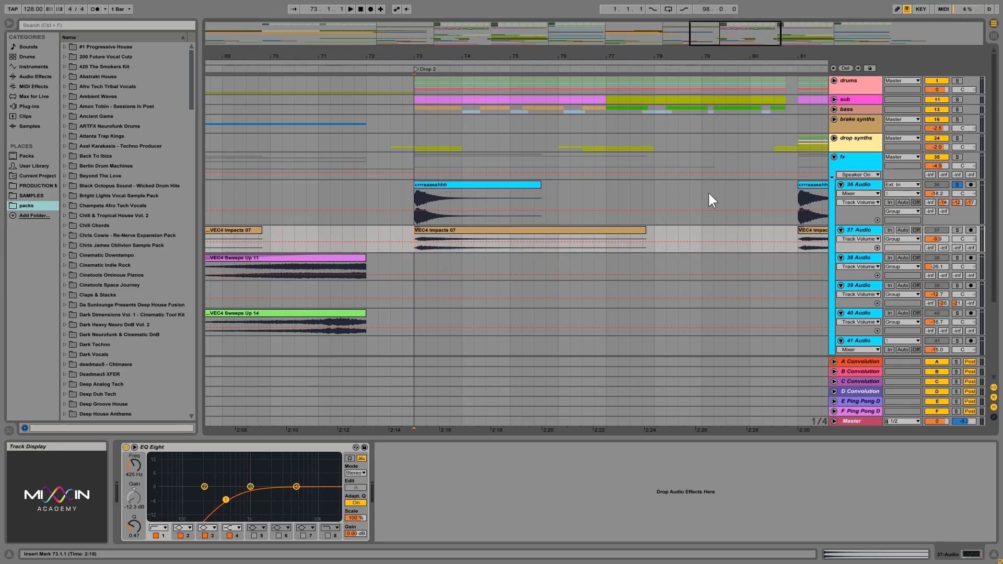
left_click(957, 185)
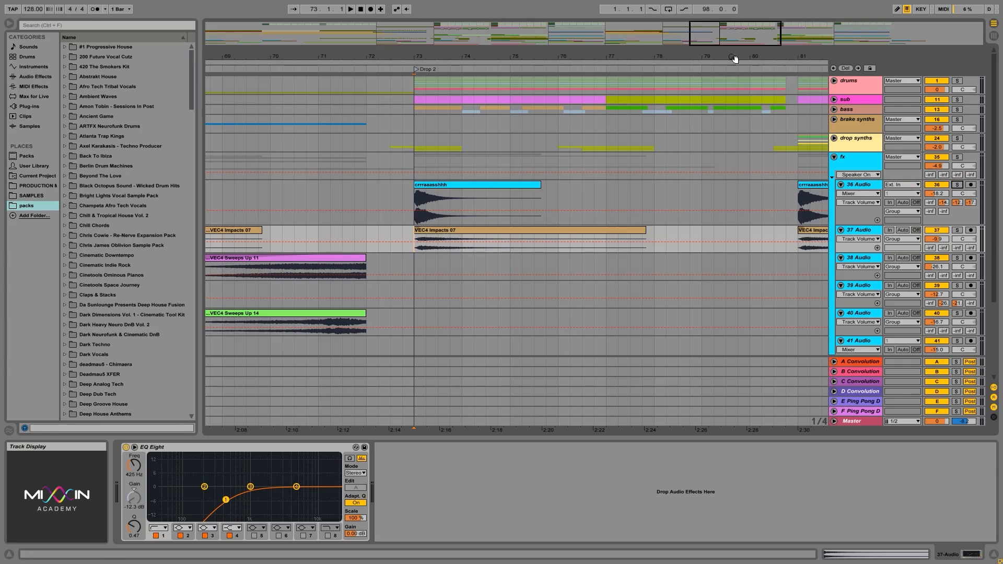
left_click_drag(734, 59, 727, 21)
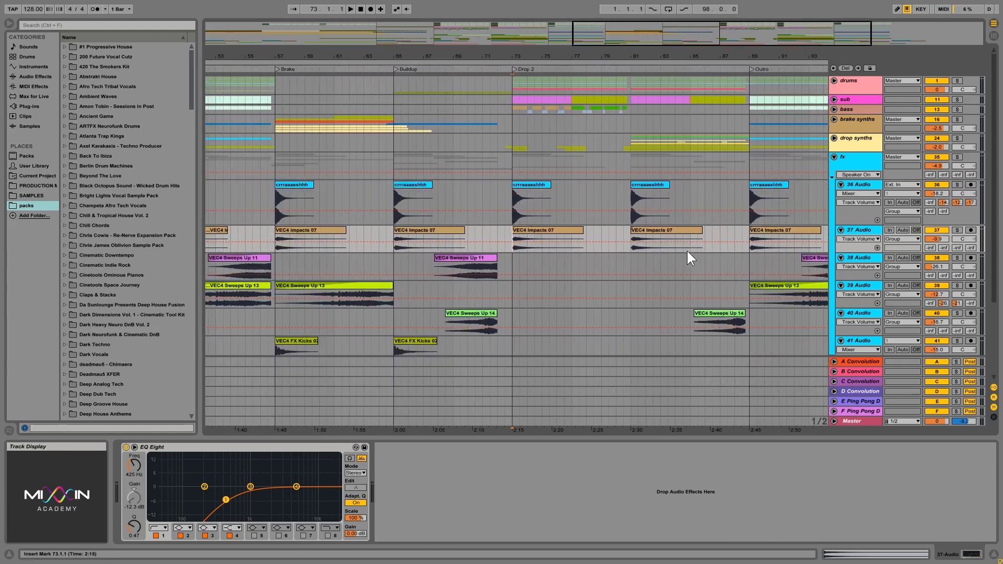
left_click(628, 197)
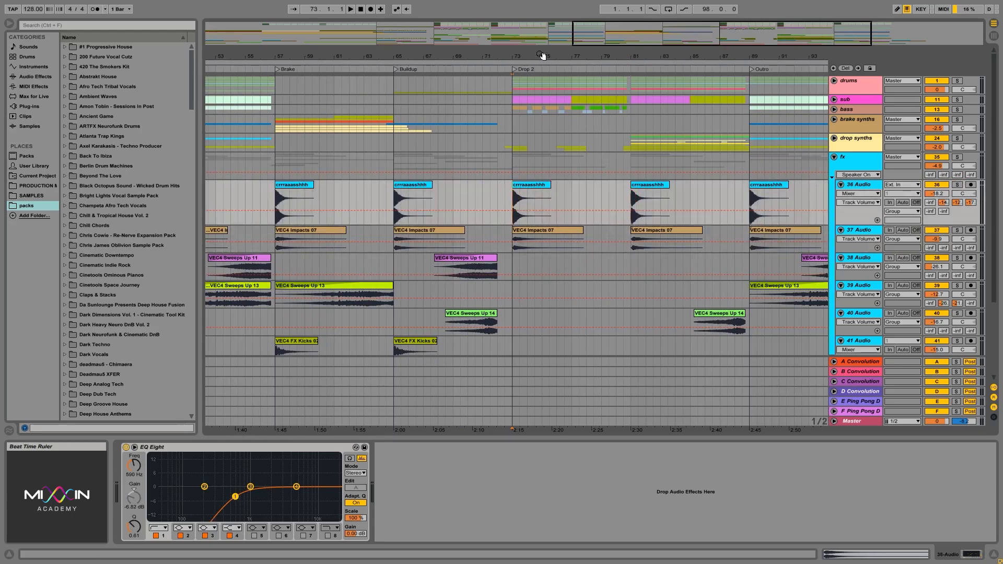
double_click(541, 56)
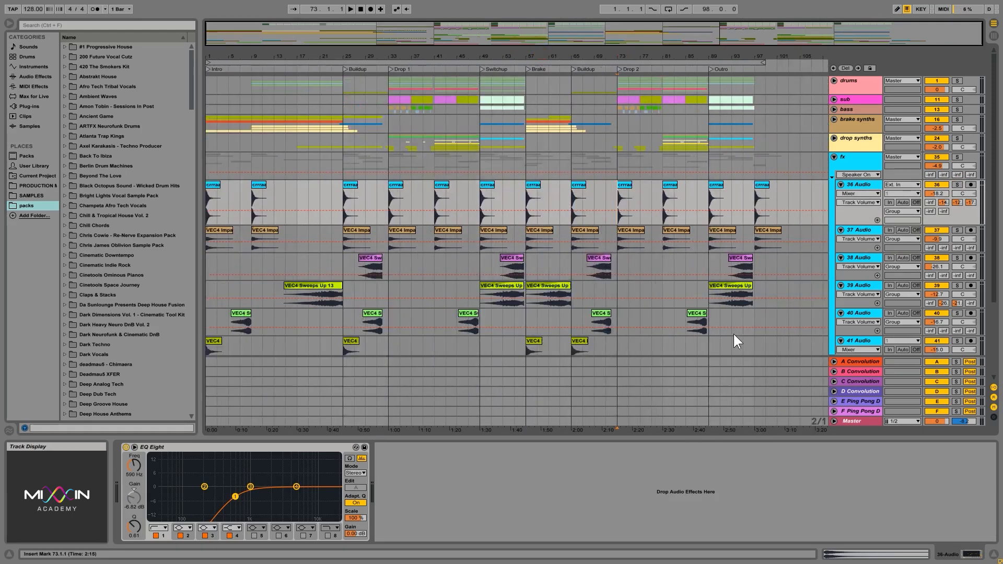